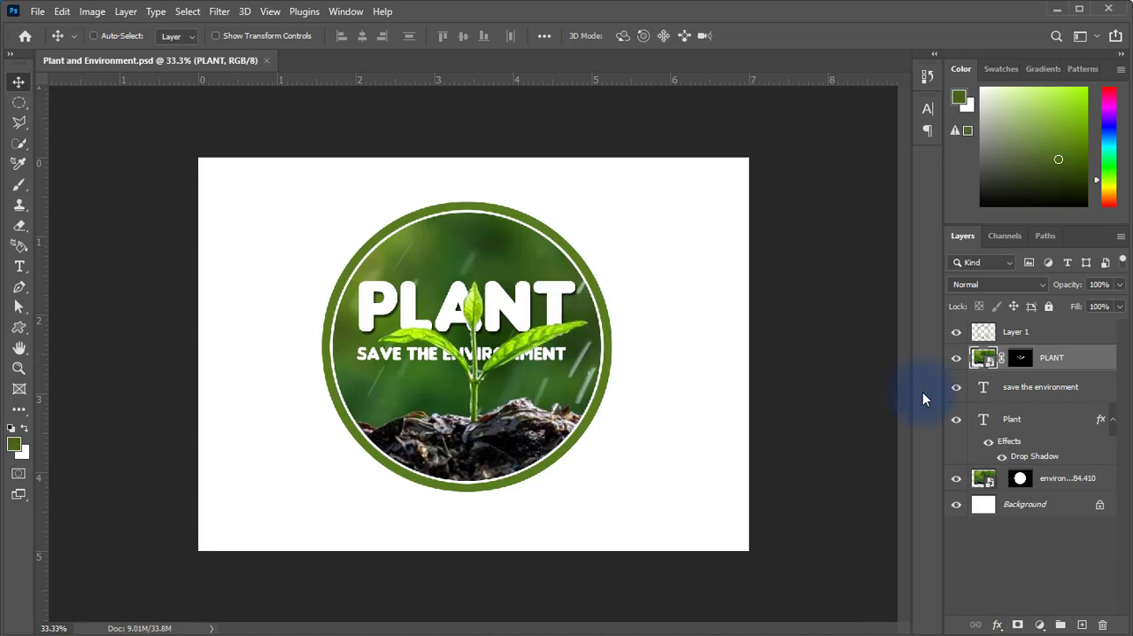
Hide the green ring on Layer 1 and the PLANT layer, toggling the masked plant to show its effect over the text.
click(1024, 330)
click(955, 332)
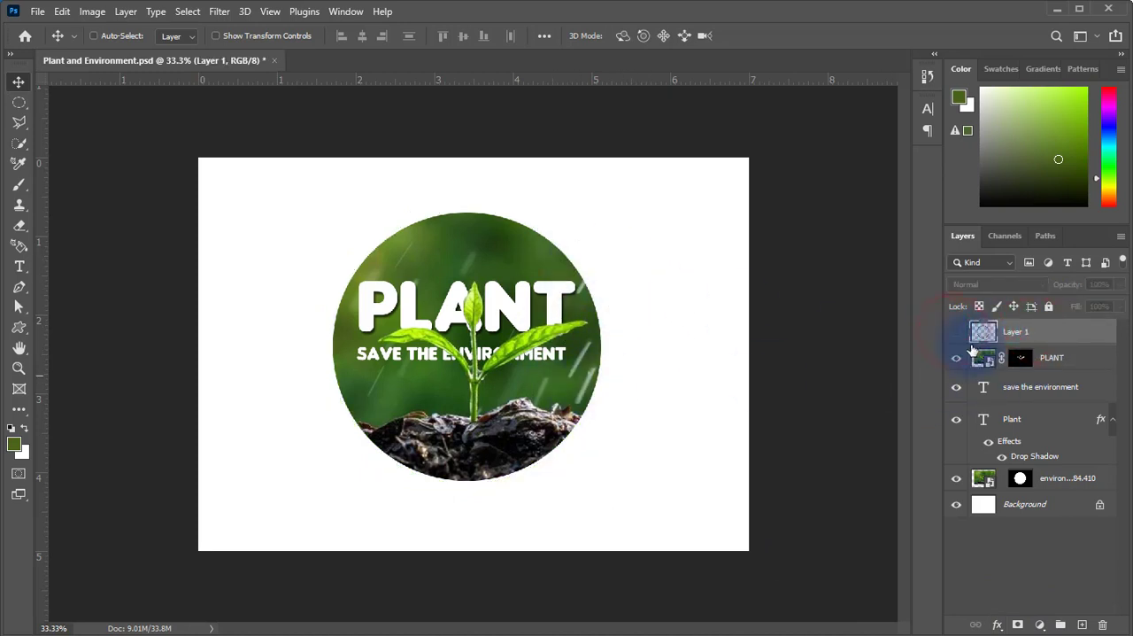
click(1058, 360)
click(956, 358)
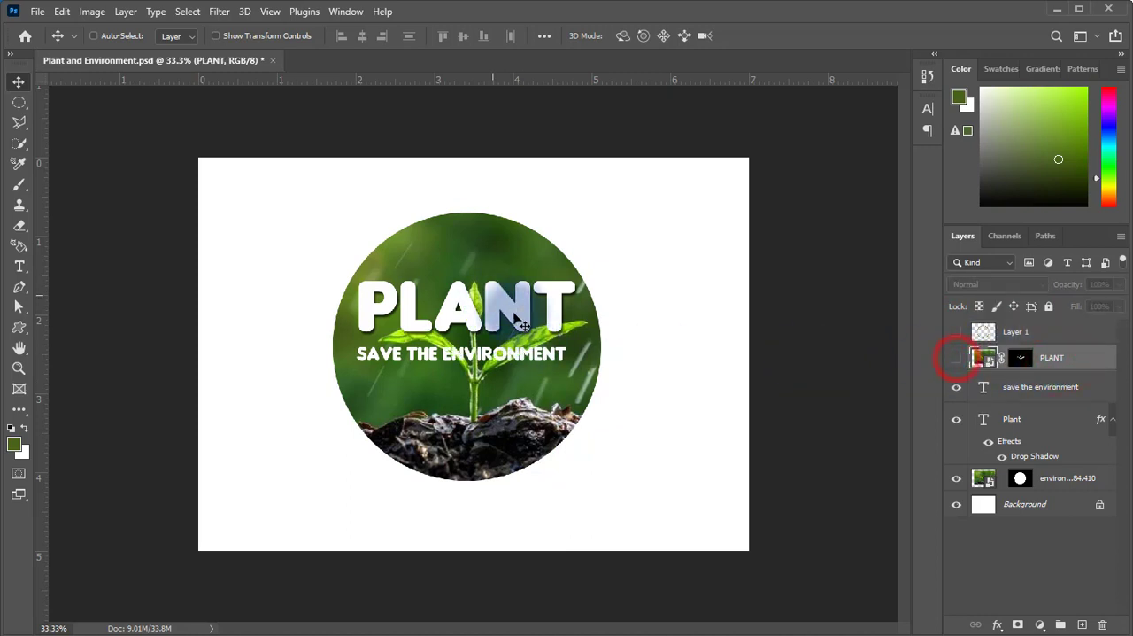
click(956, 359)
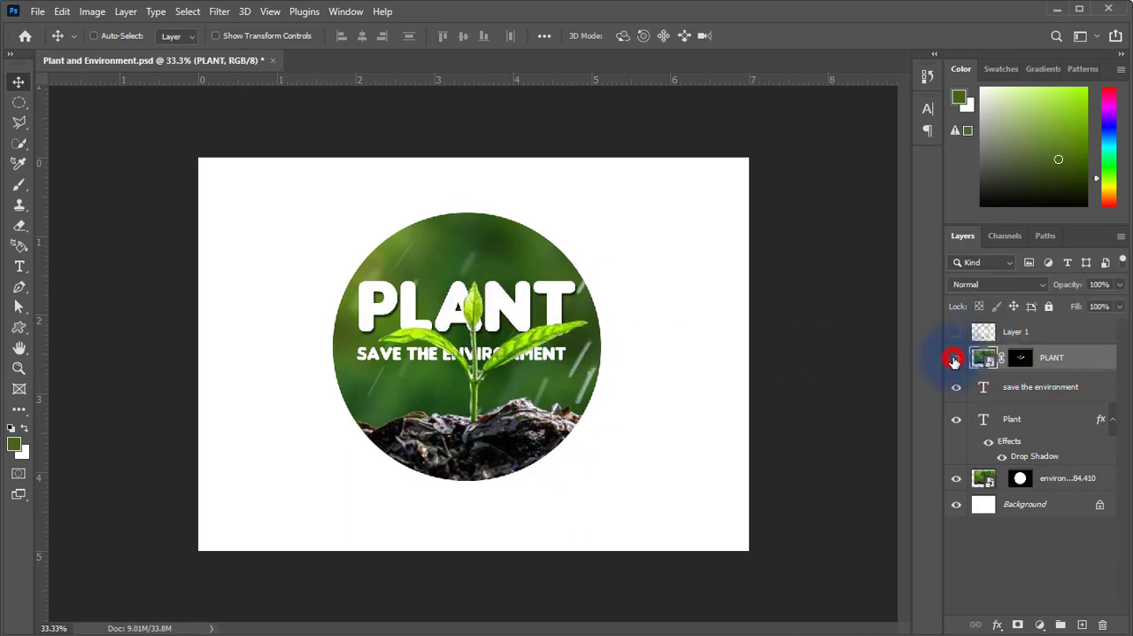
click(1025, 362)
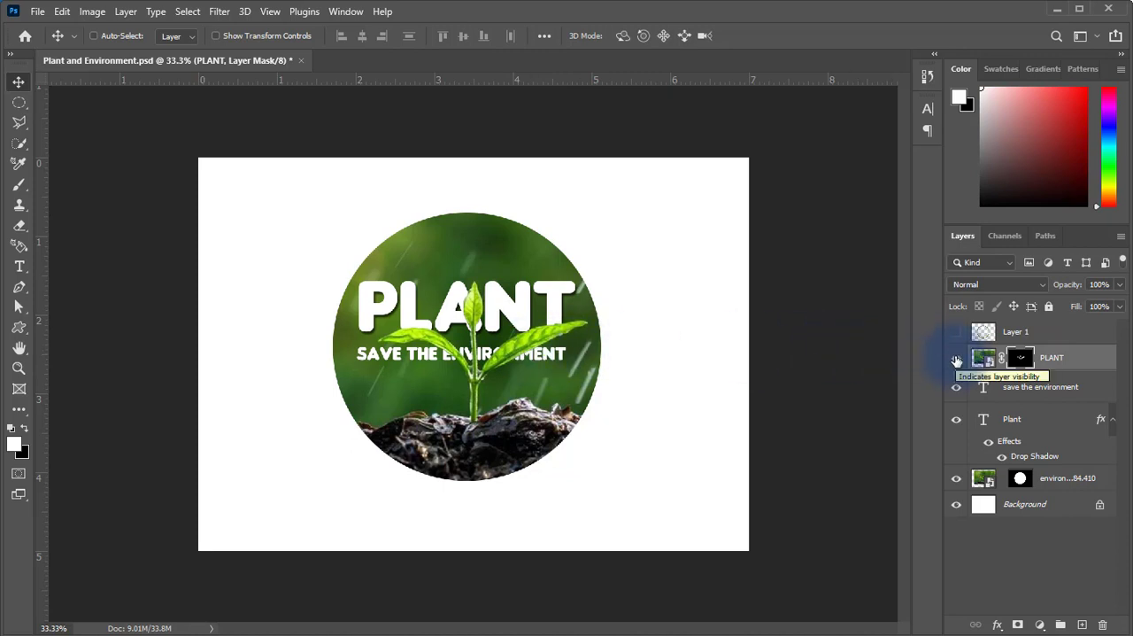
click(956, 358)
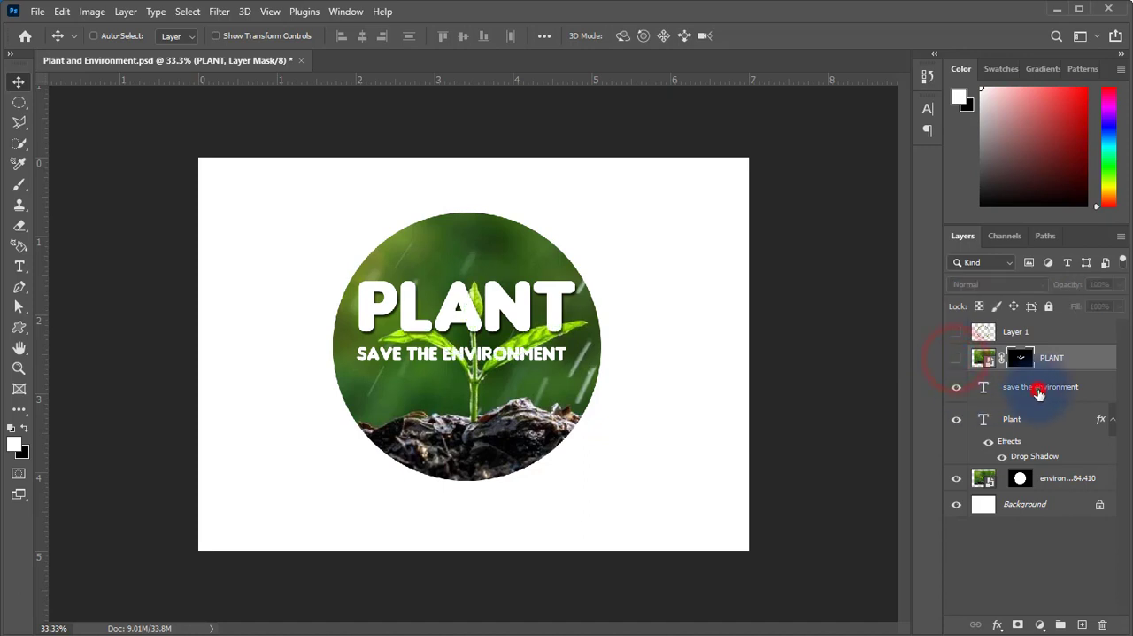
Hide the "save the environment" and "Plant" text layers, and toggle the circular environment photo layer off and on.
click(1029, 393)
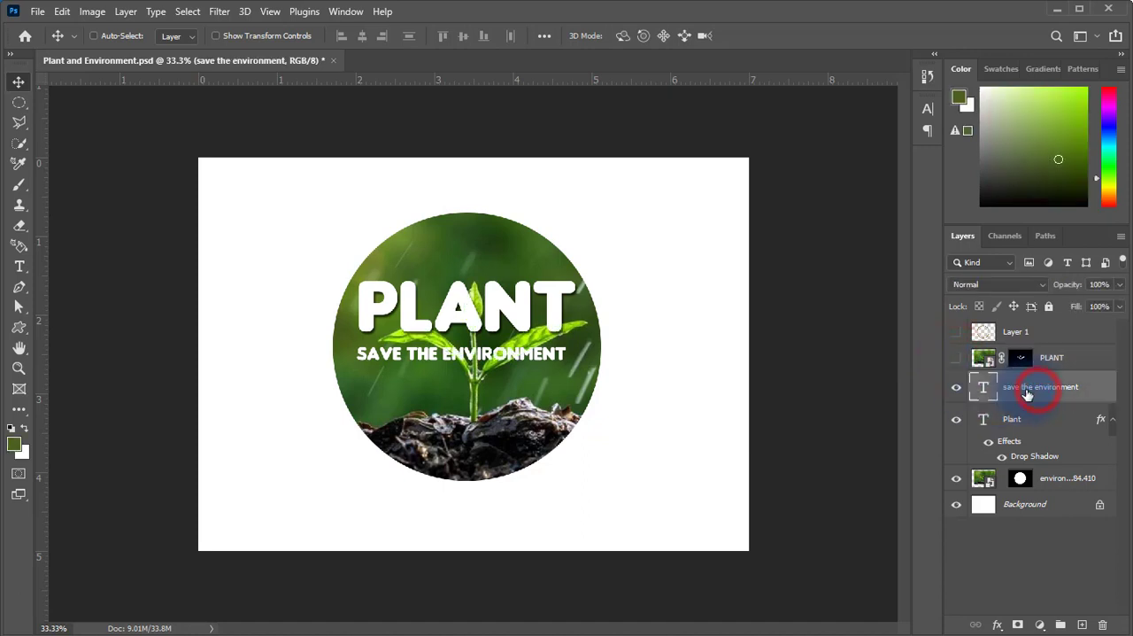
click(956, 390)
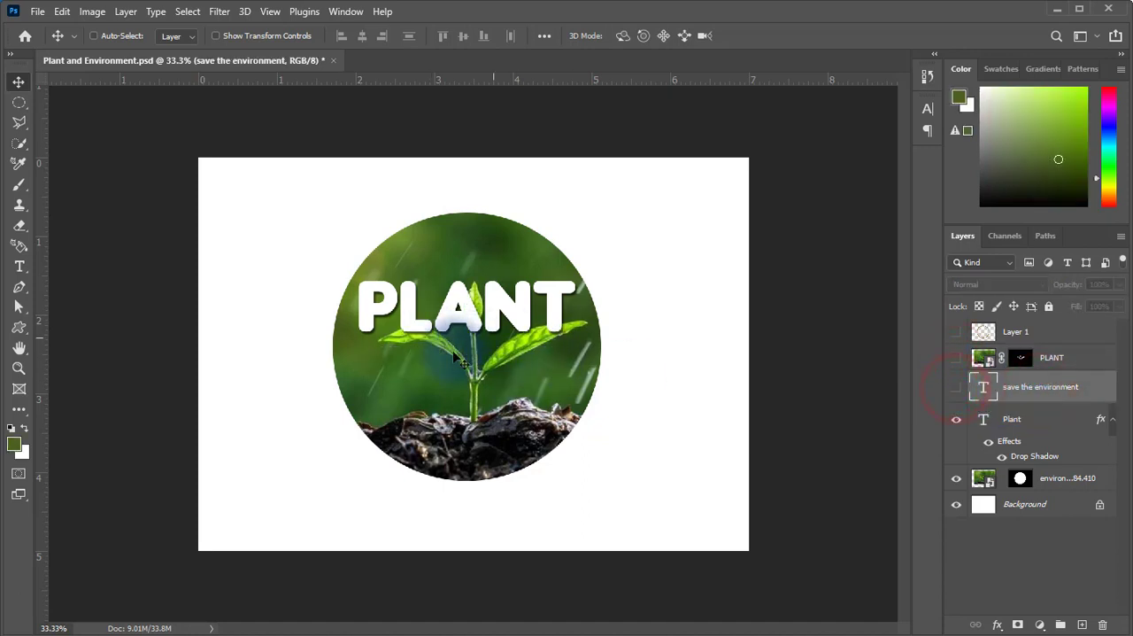
click(957, 423)
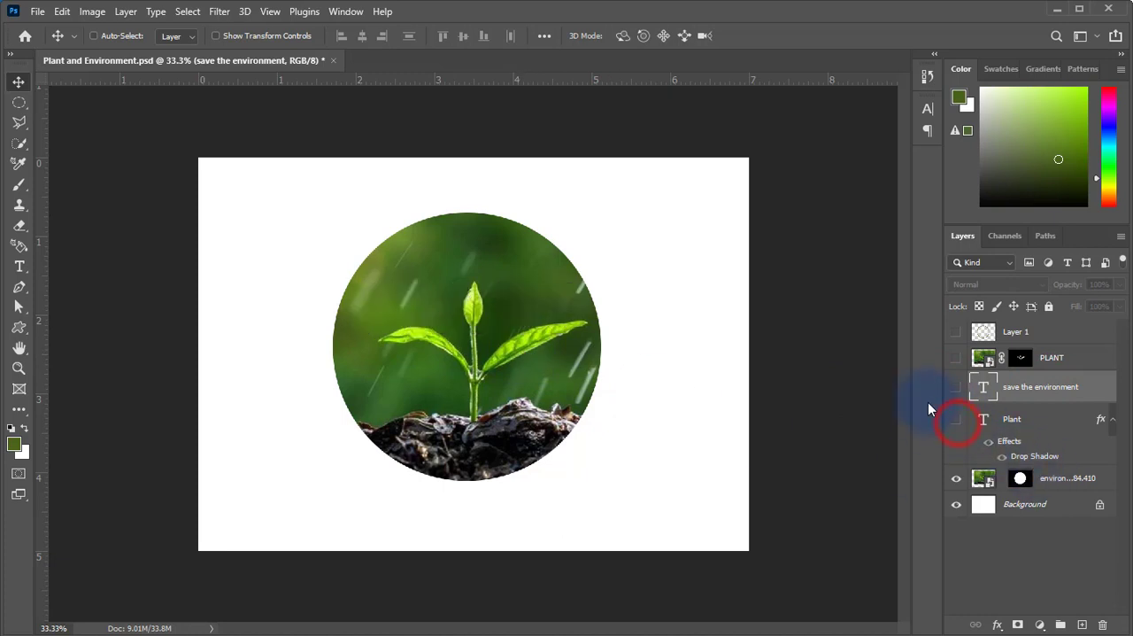
click(955, 479)
click(955, 479)
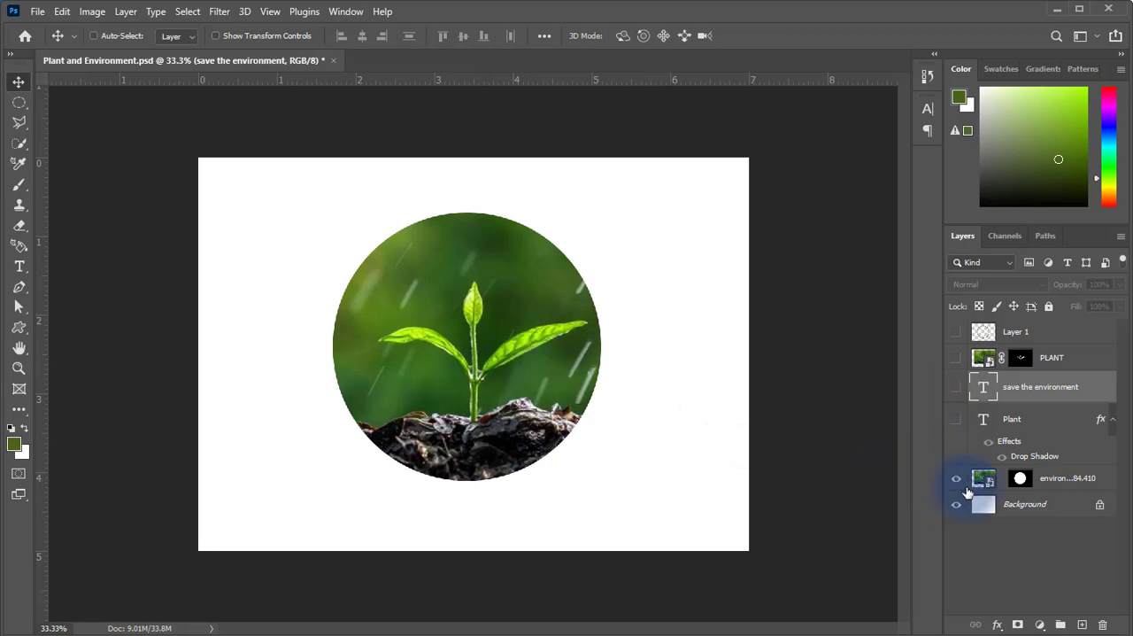
click(956, 479)
click(956, 479)
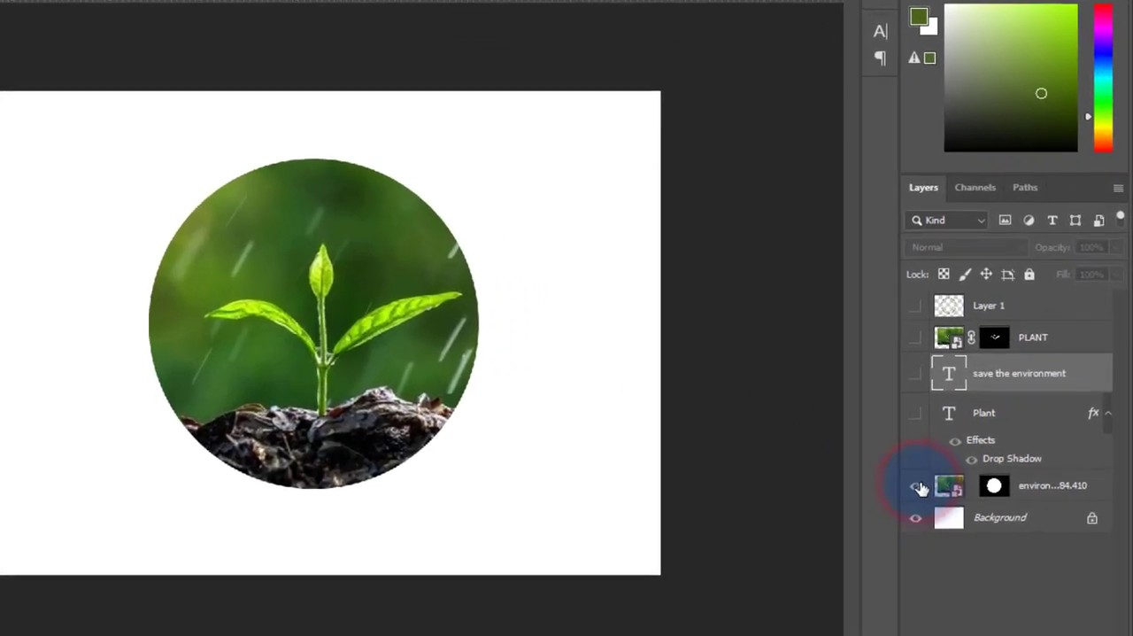
Try shifting the environment photo's circular mask down and to the right, and revert the document to its saved version.
click(992, 489)
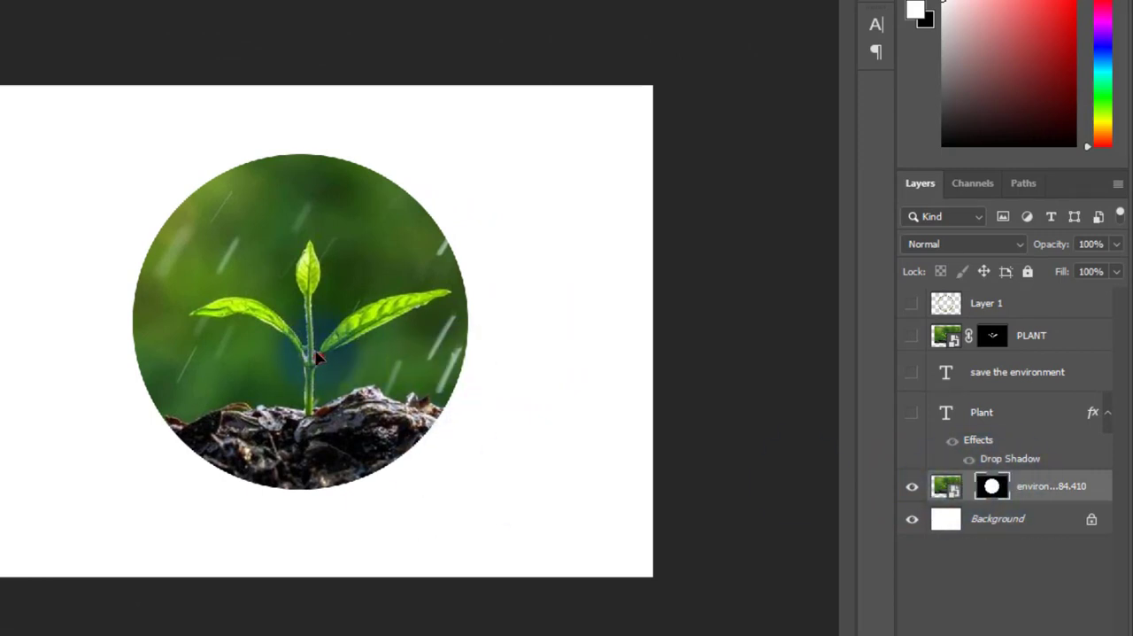
drag(316, 355, 338, 373)
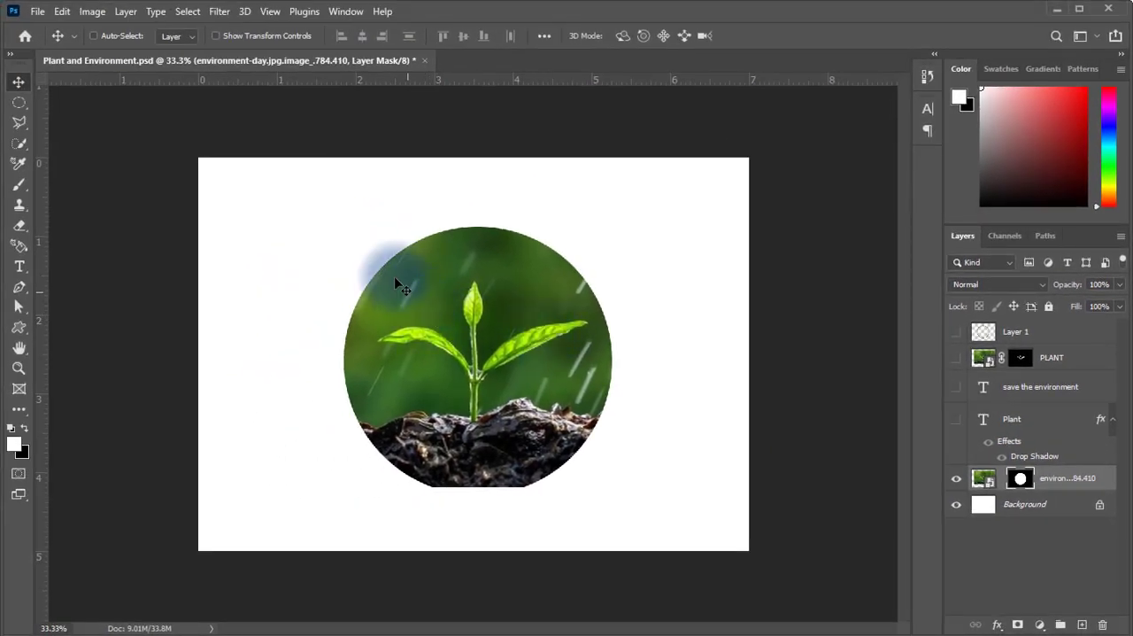
click(37, 11)
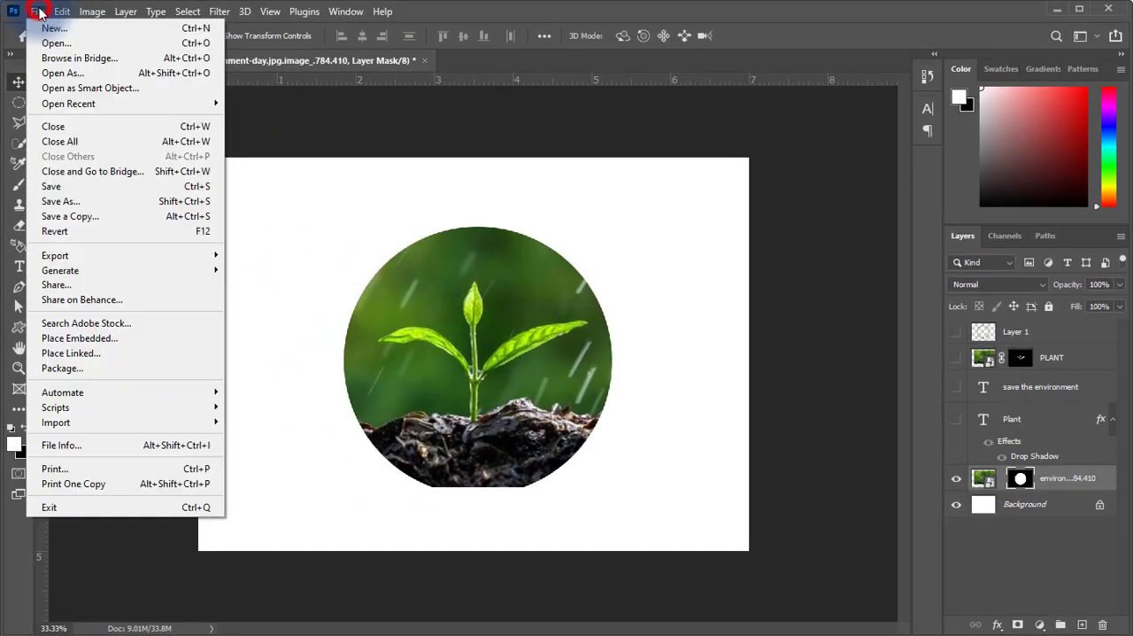
click(87, 232)
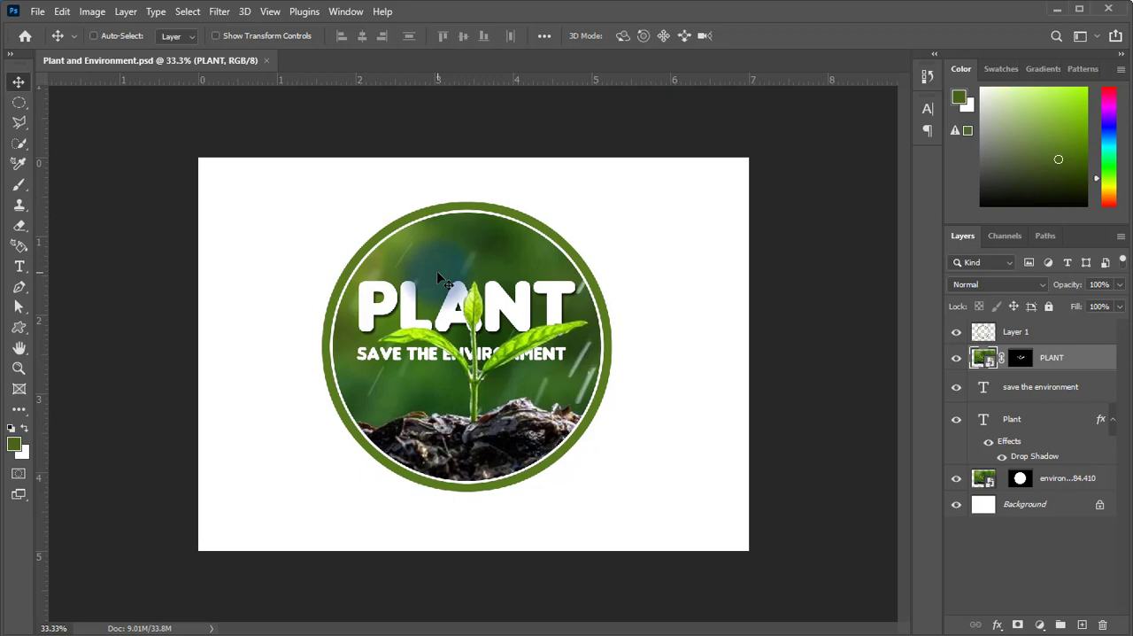
Create a new document from the Landscape, 7 x 5 photo preset, at 300 pixels/inch in RGB Color with a white background.
click(38, 12)
click(49, 28)
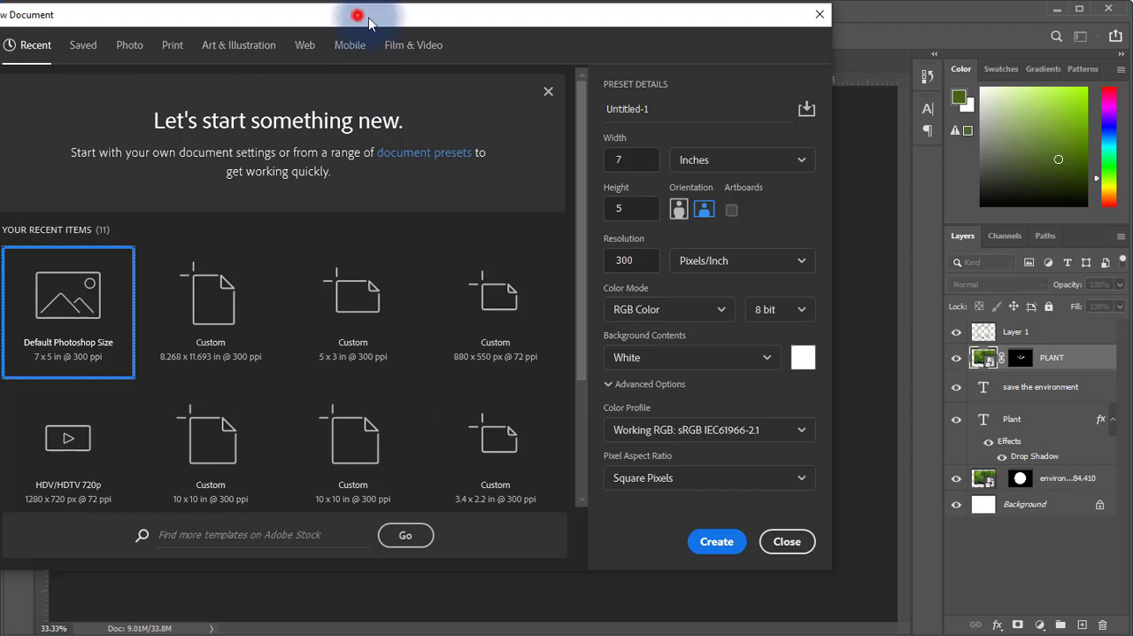
drag(354, 15, 518, 56)
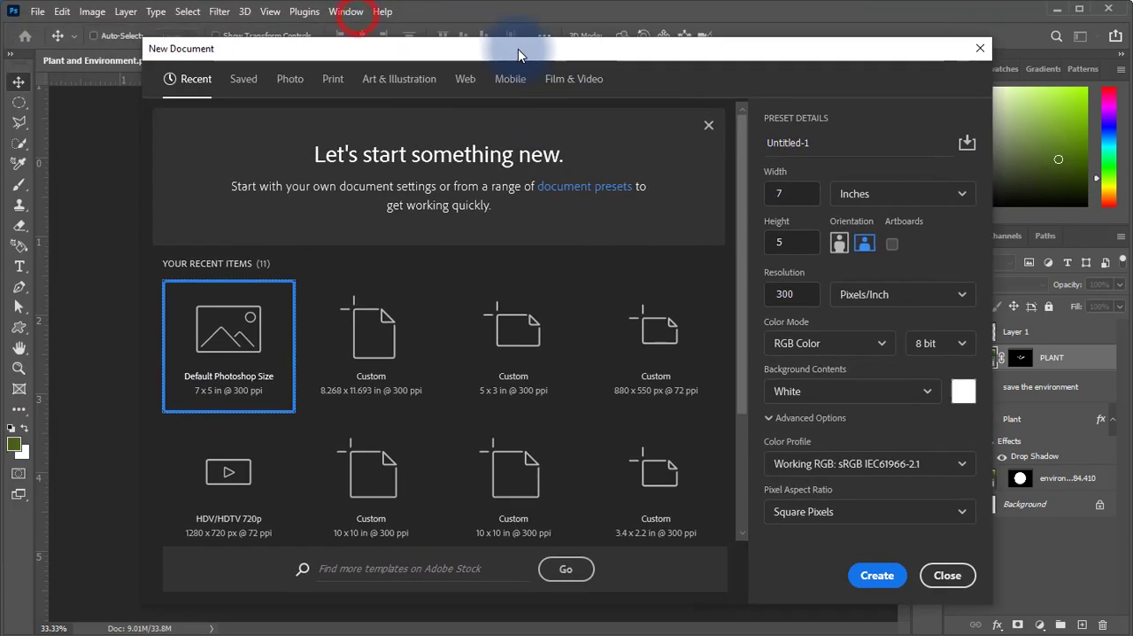
click(405, 76)
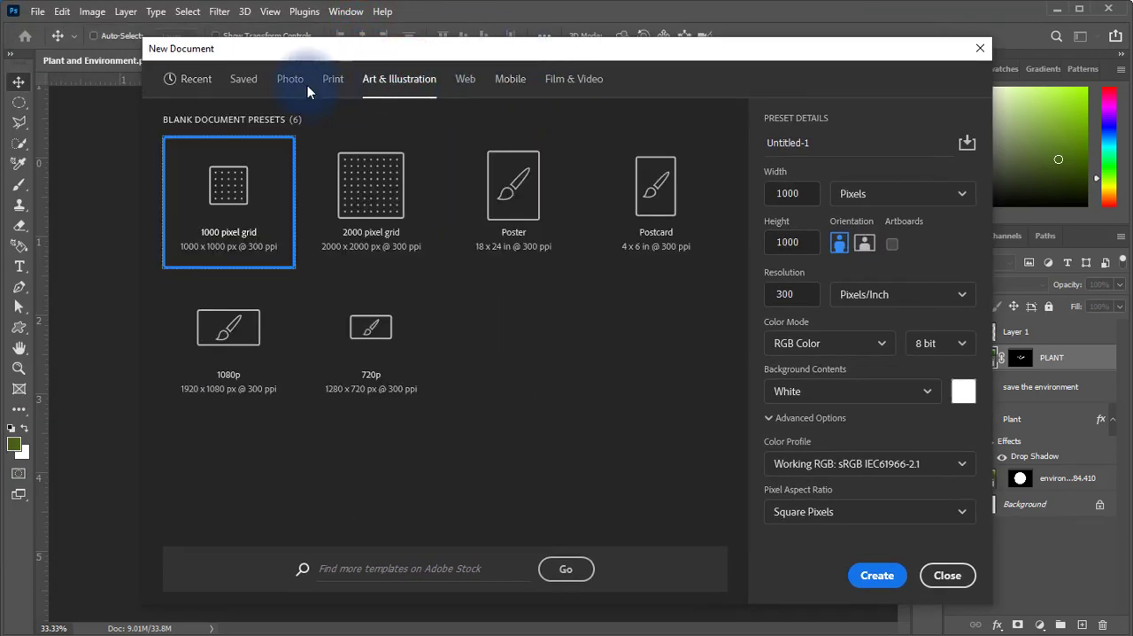
click(296, 84)
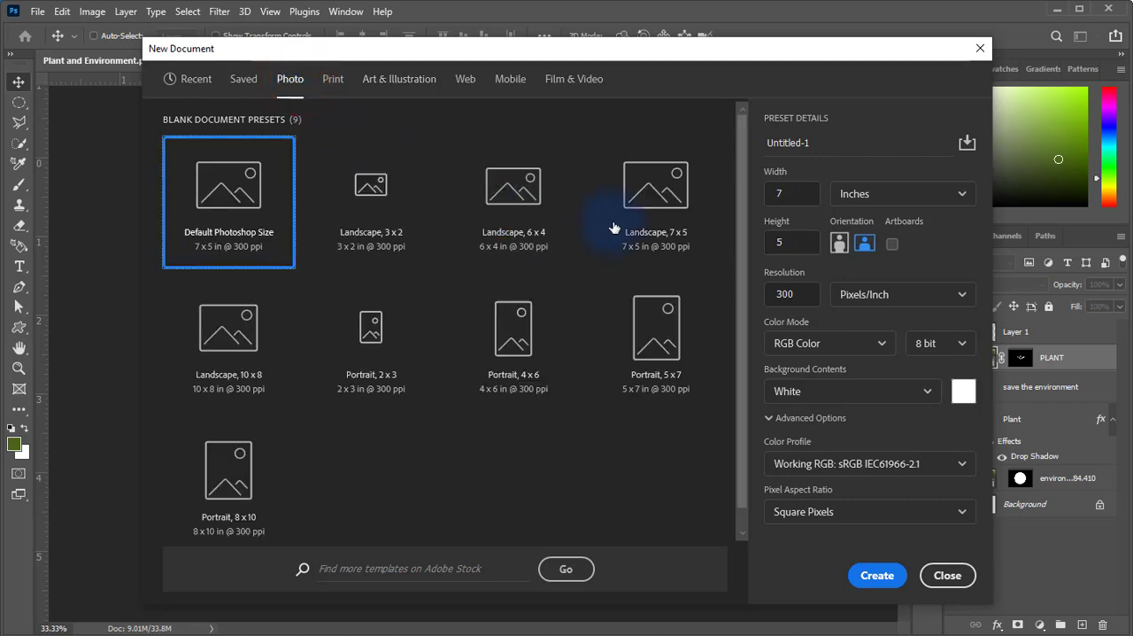
click(639, 204)
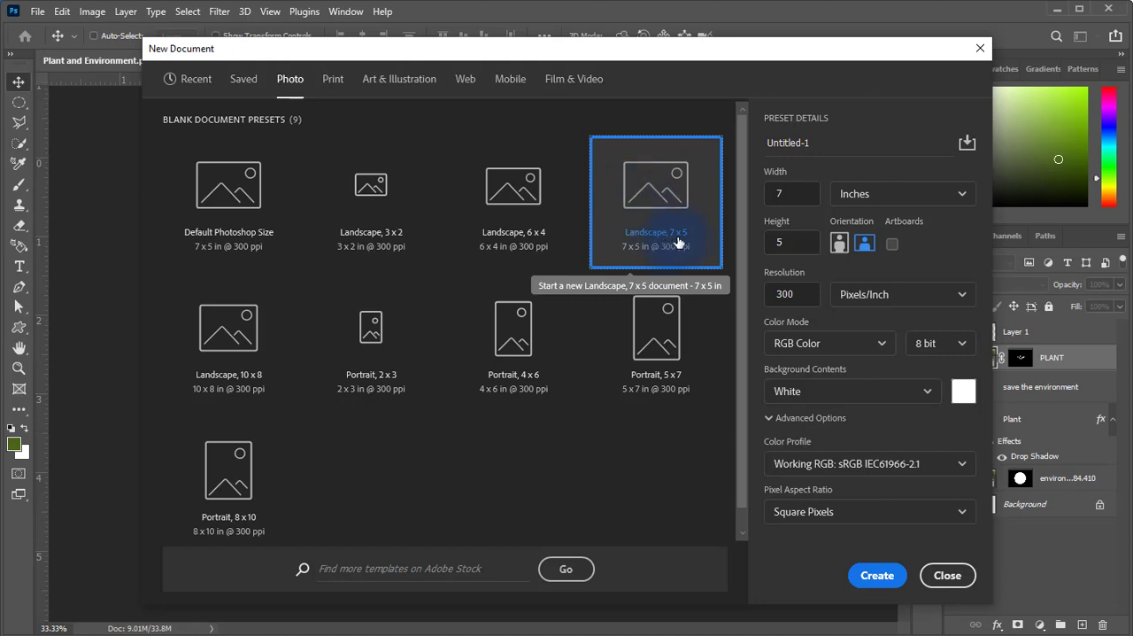
click(660, 337)
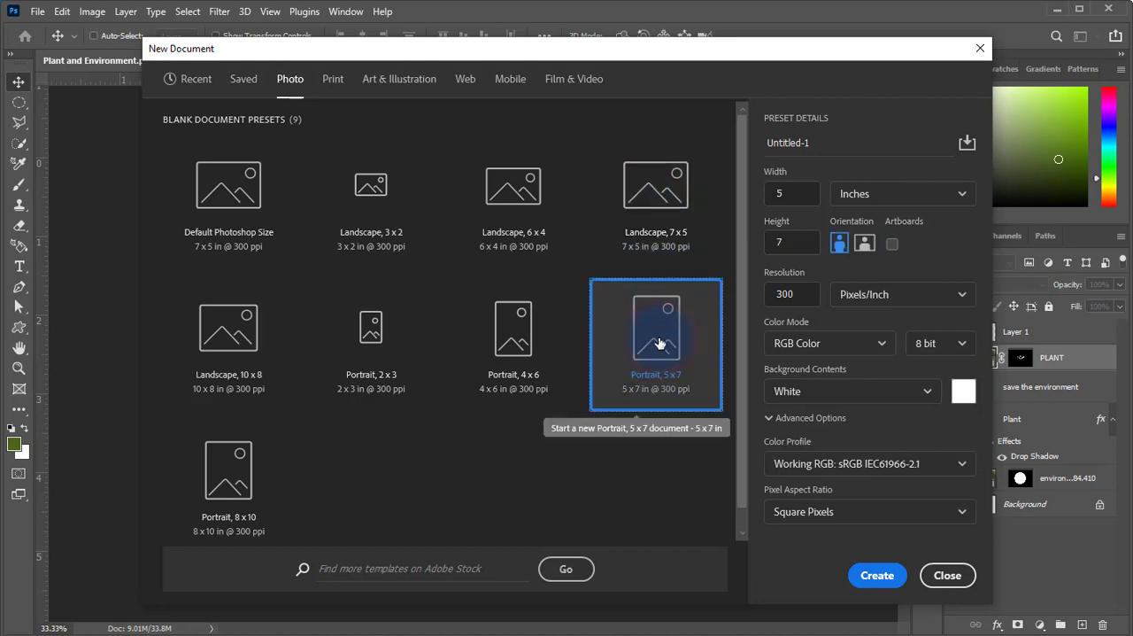
click(657, 202)
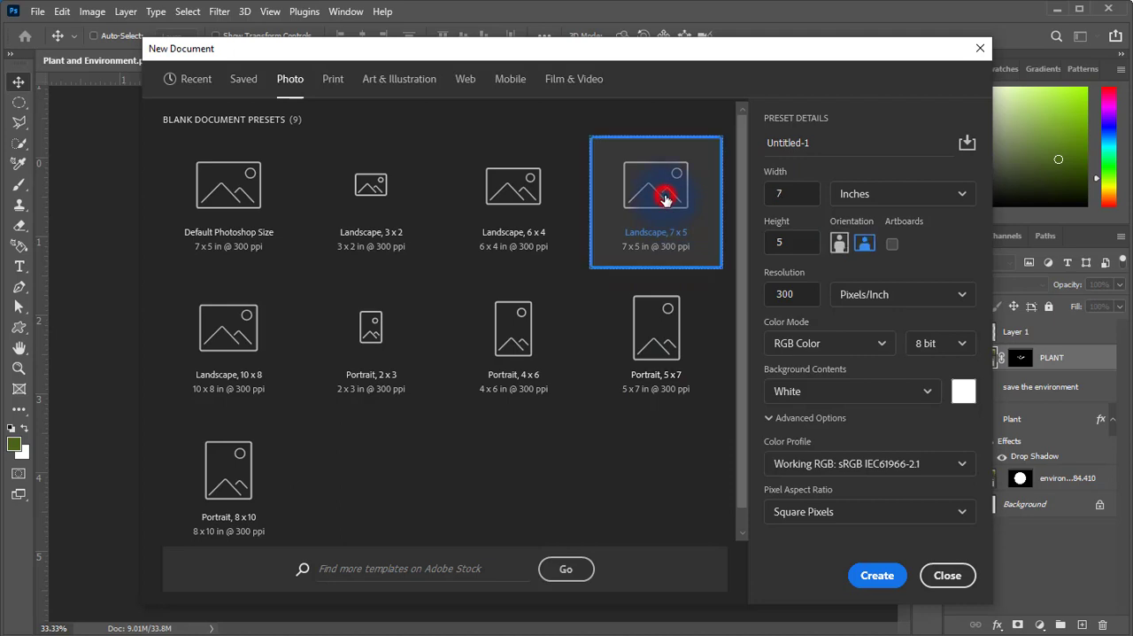
click(797, 195)
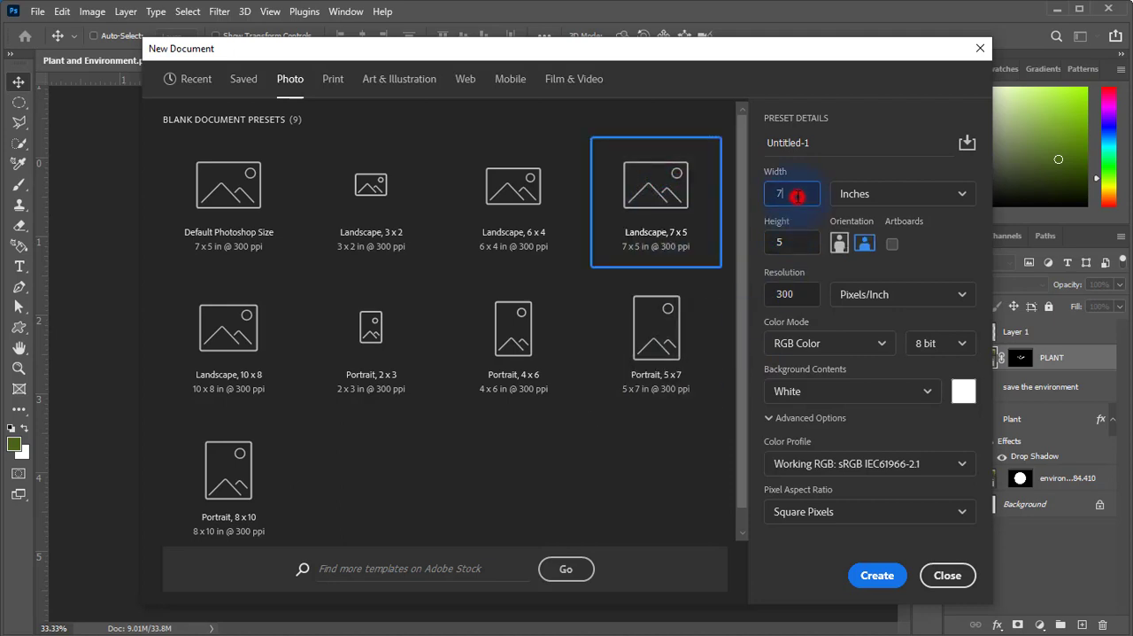
click(790, 246)
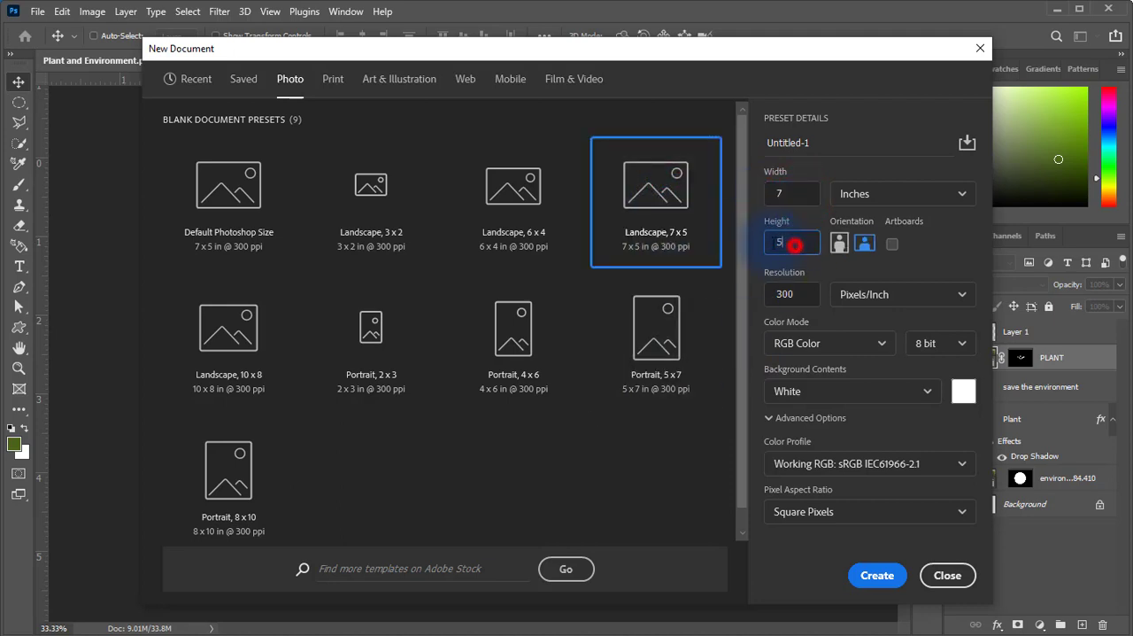
click(804, 294)
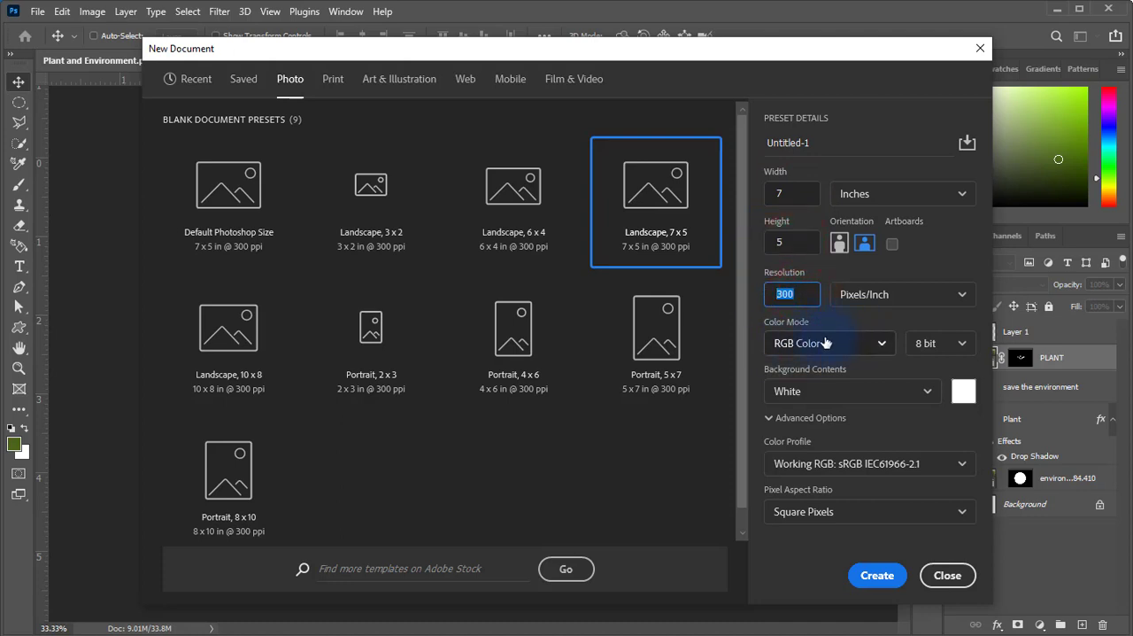
click(886, 580)
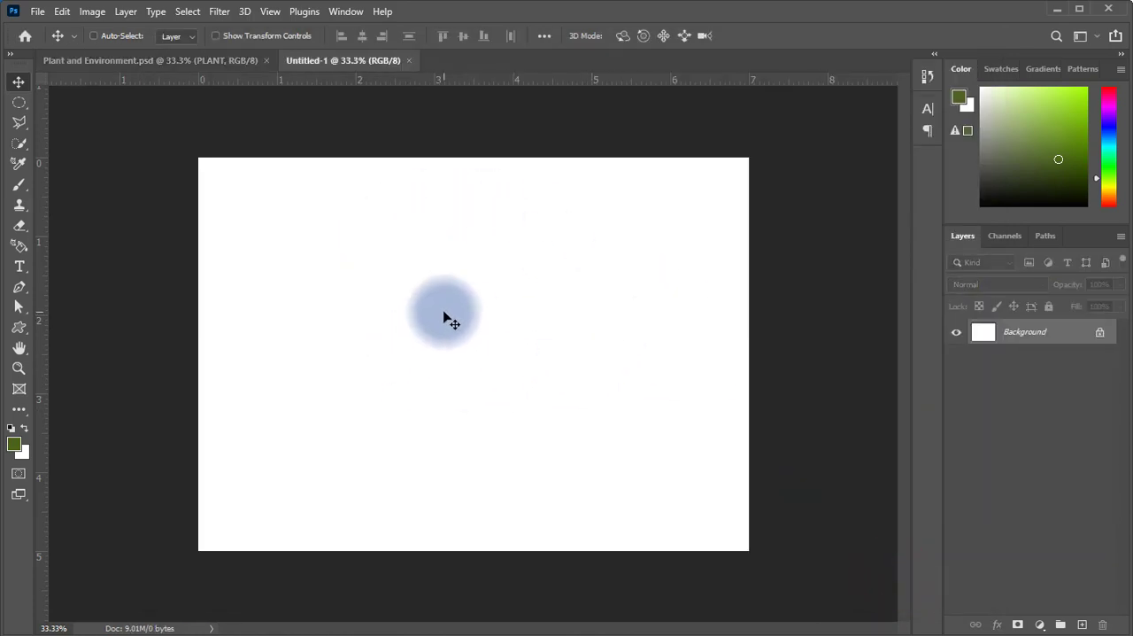
Place PLANT.jpg as an embedded image at its default fit across the blank canvas and commit the placement.
click(38, 12)
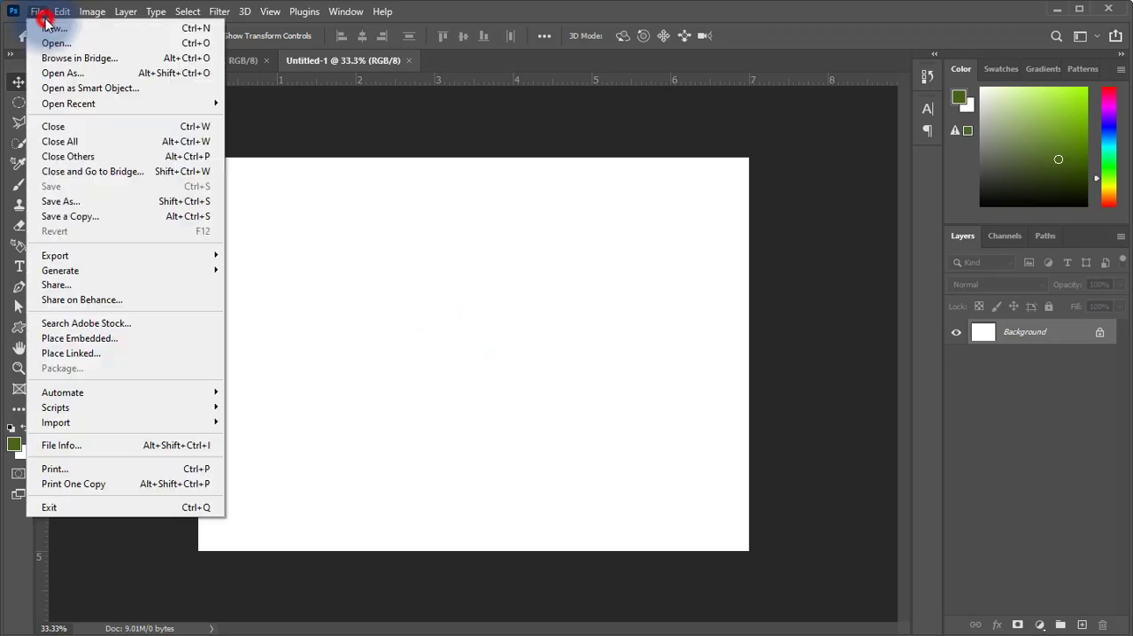
click(114, 342)
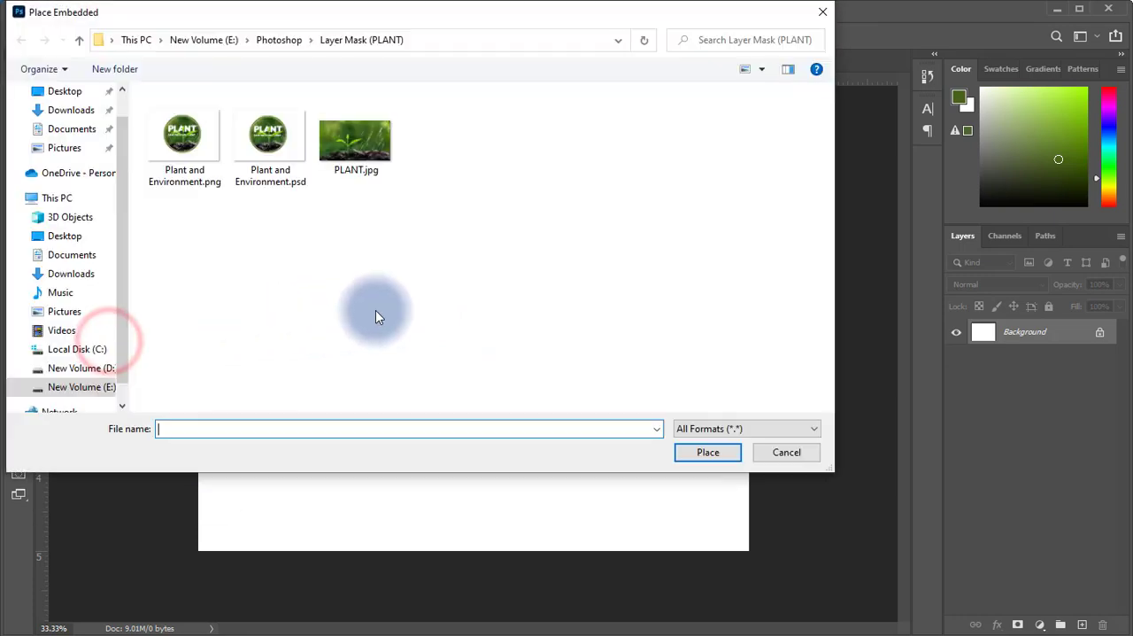
click(367, 168)
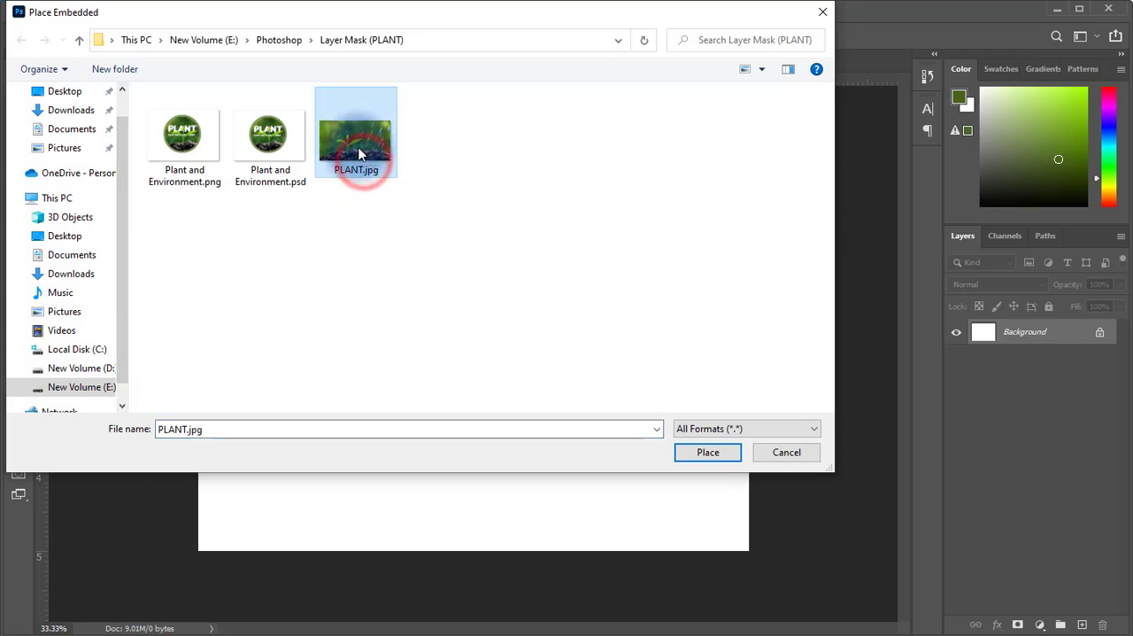
click(708, 452)
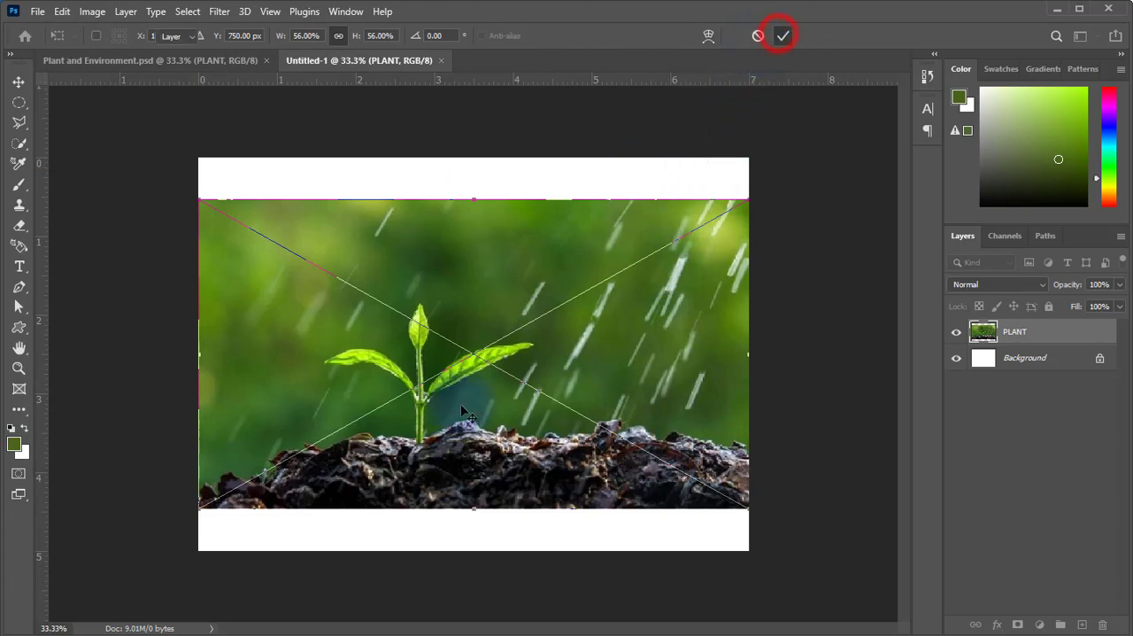
key(Return)
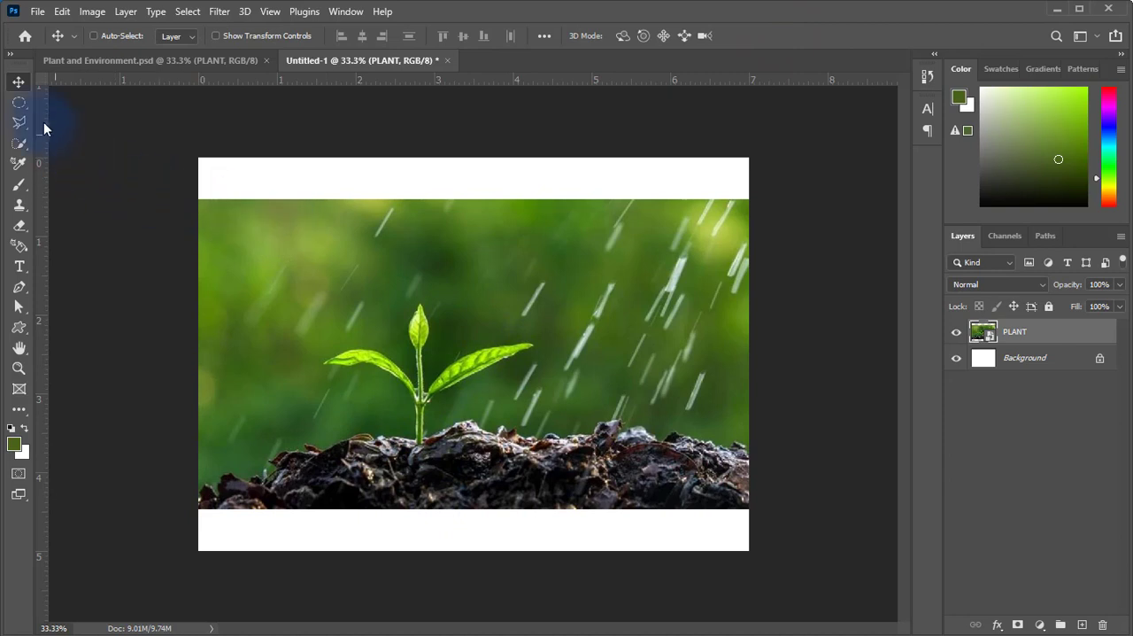
Select a circle about 3.9 inches wide around the seedling with the Elliptical Marquee tool and turn it into a layer mask.
click(17, 104)
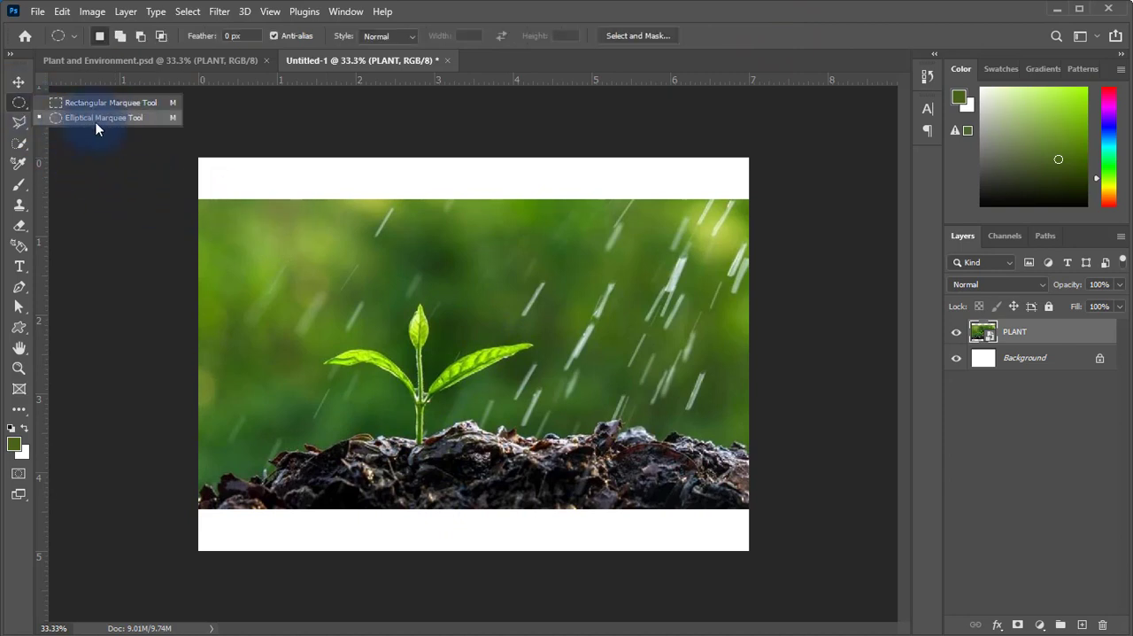
click(110, 119)
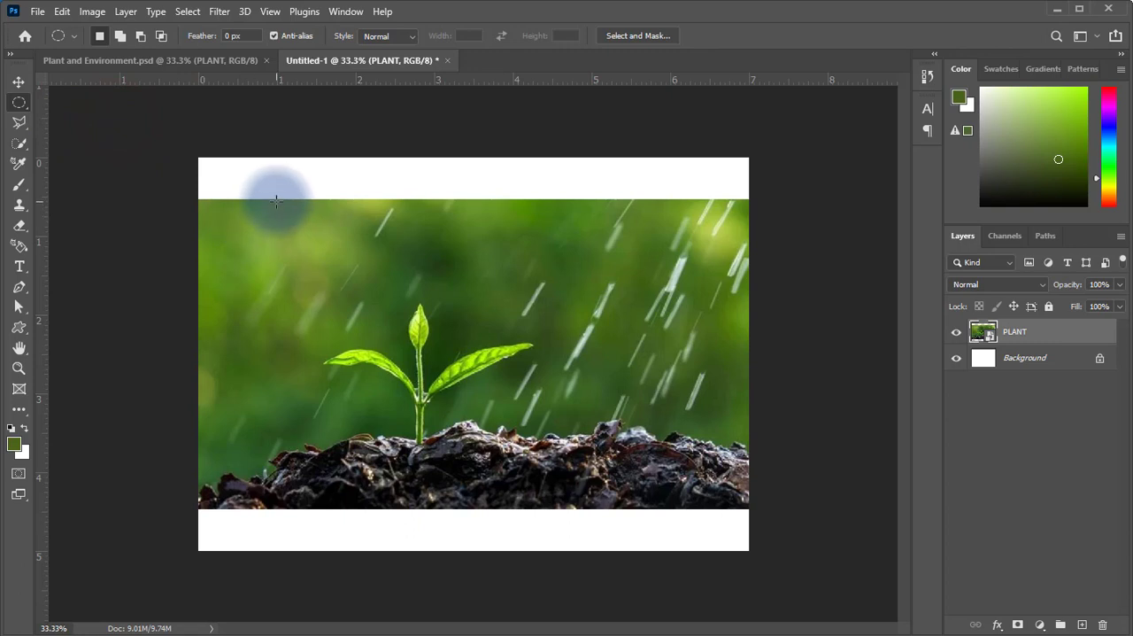
drag(261, 198, 593, 494)
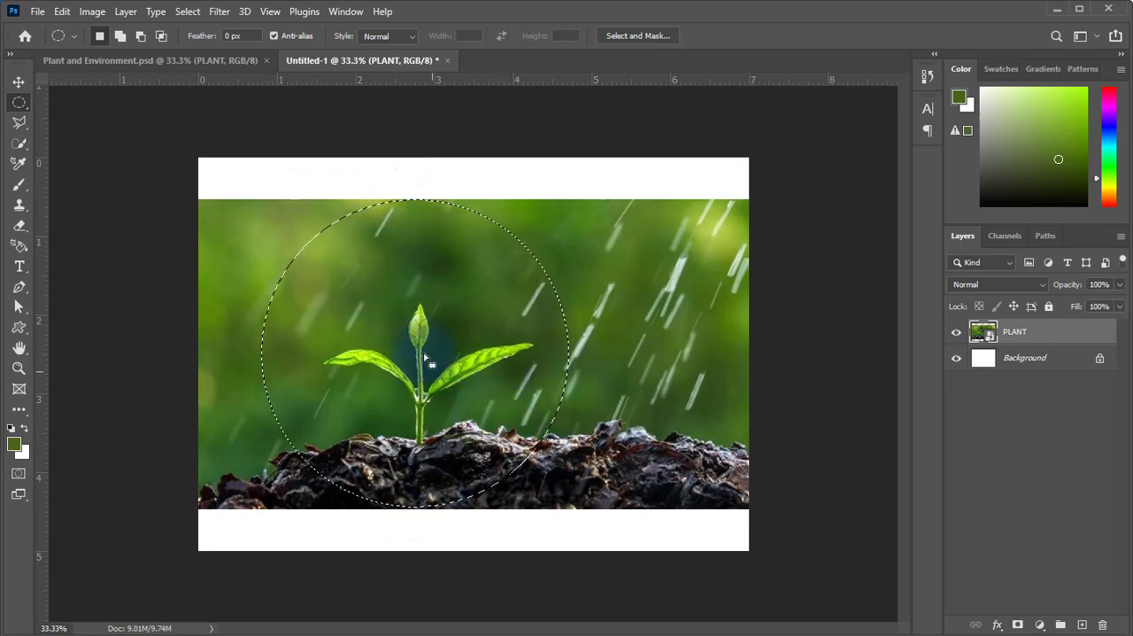
click(1018, 625)
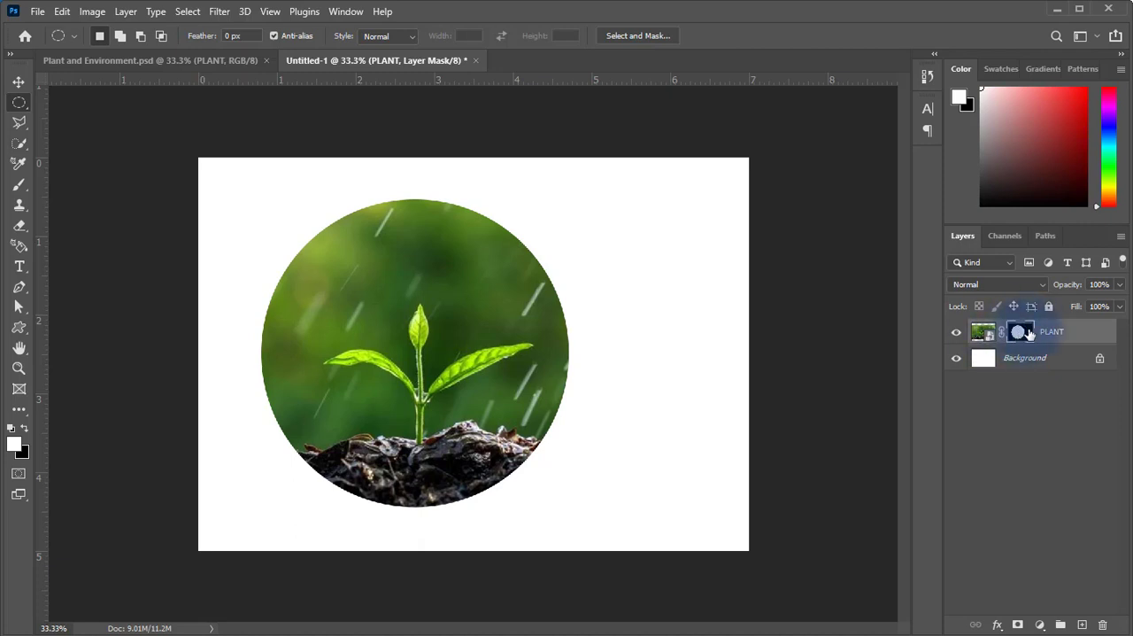
Set the Layers panel thumbnails to the largest size.
click(1122, 241)
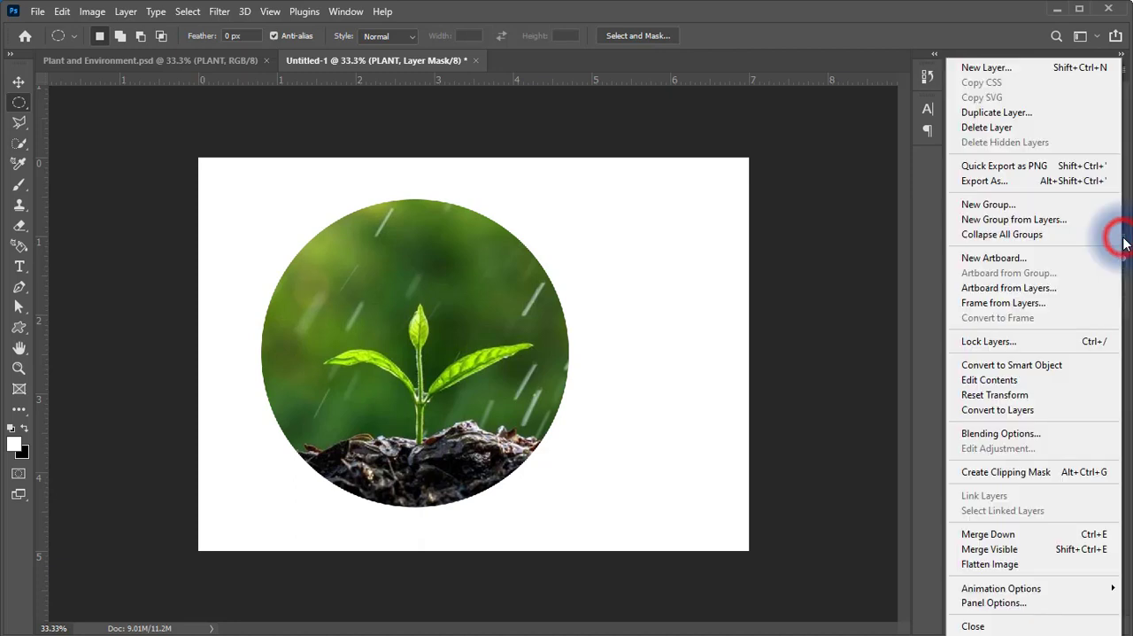
click(981, 605)
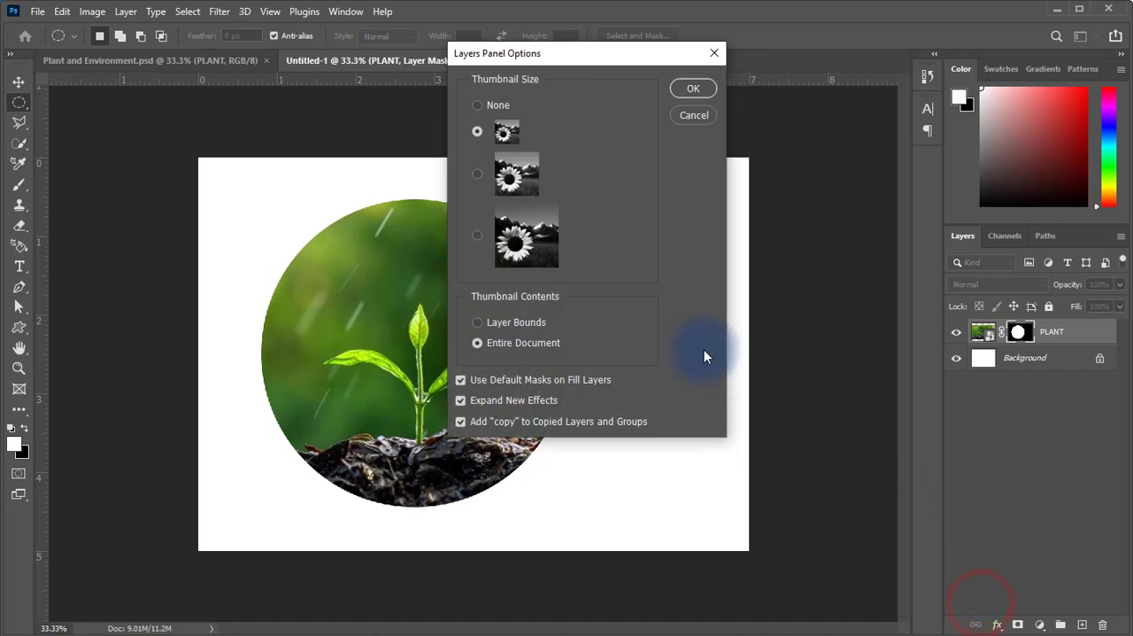
click(478, 236)
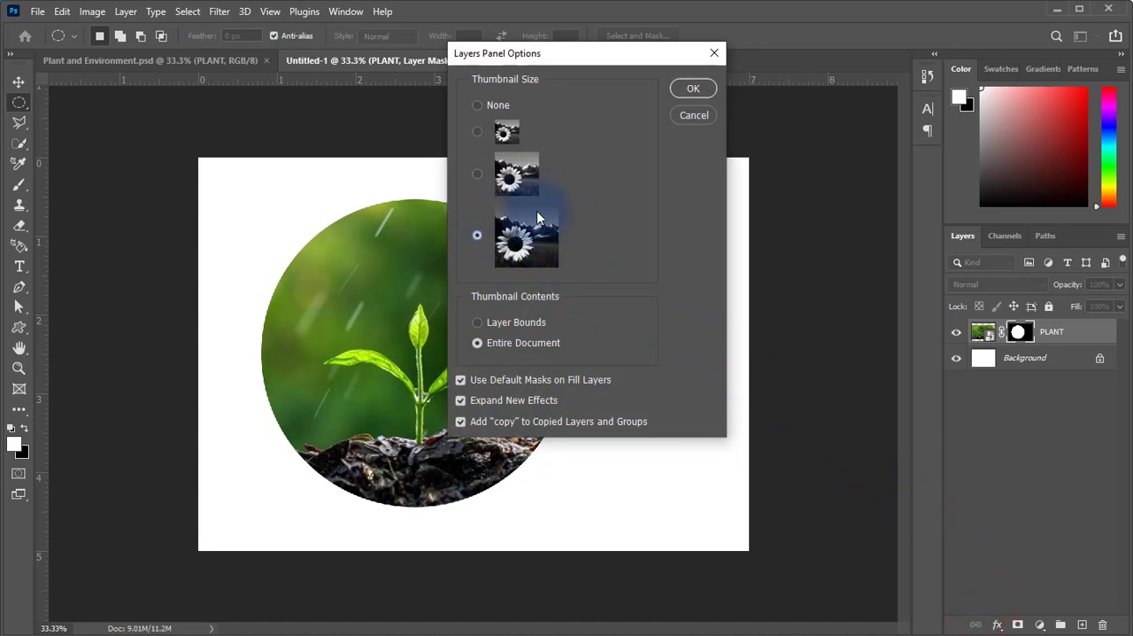
click(694, 89)
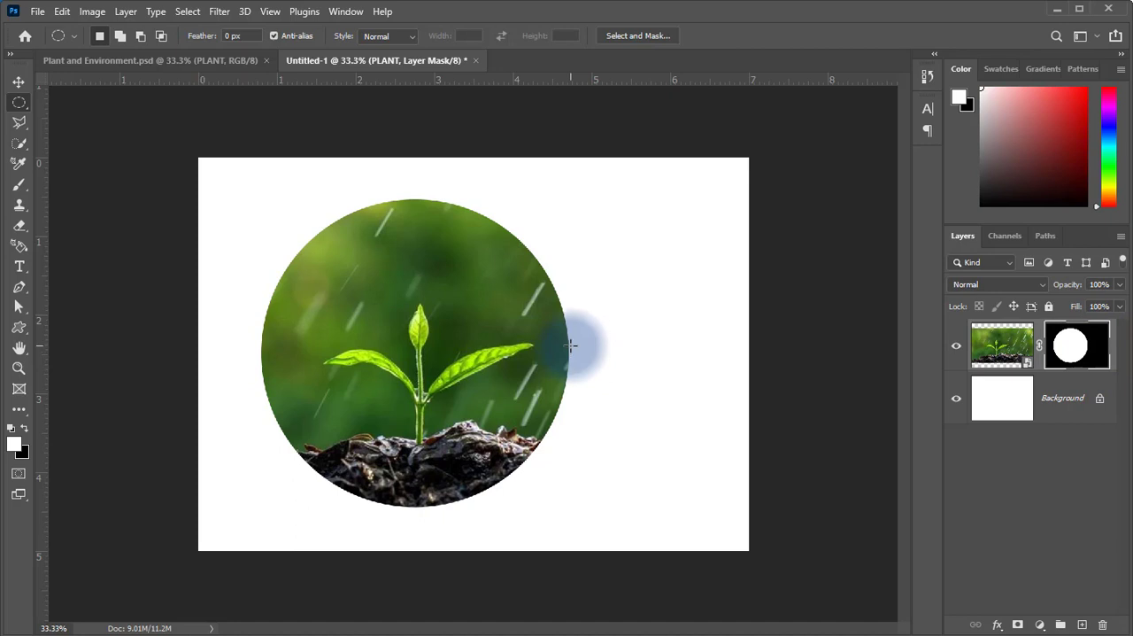
Try painting white on the layer mask beyond the circle's right edge with the Brush at 58% and 100% opacity, and undo the strokes.
click(19, 183)
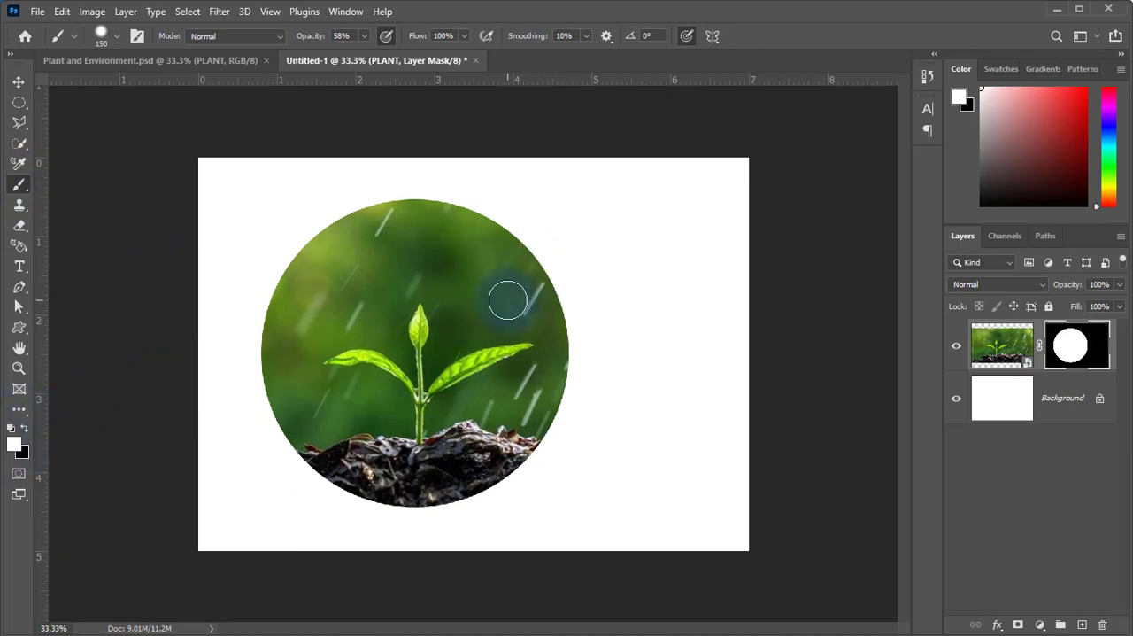
drag(544, 267, 663, 264)
mouse_move(518, 309)
mouse_down()
mouse_move(607, 291)
mouse_move(543, 260)
mouse_move(580, 319)
mouse_move(597, 286)
mouse_move(587, 324)
mouse_move(648, 256)
mouse_up()
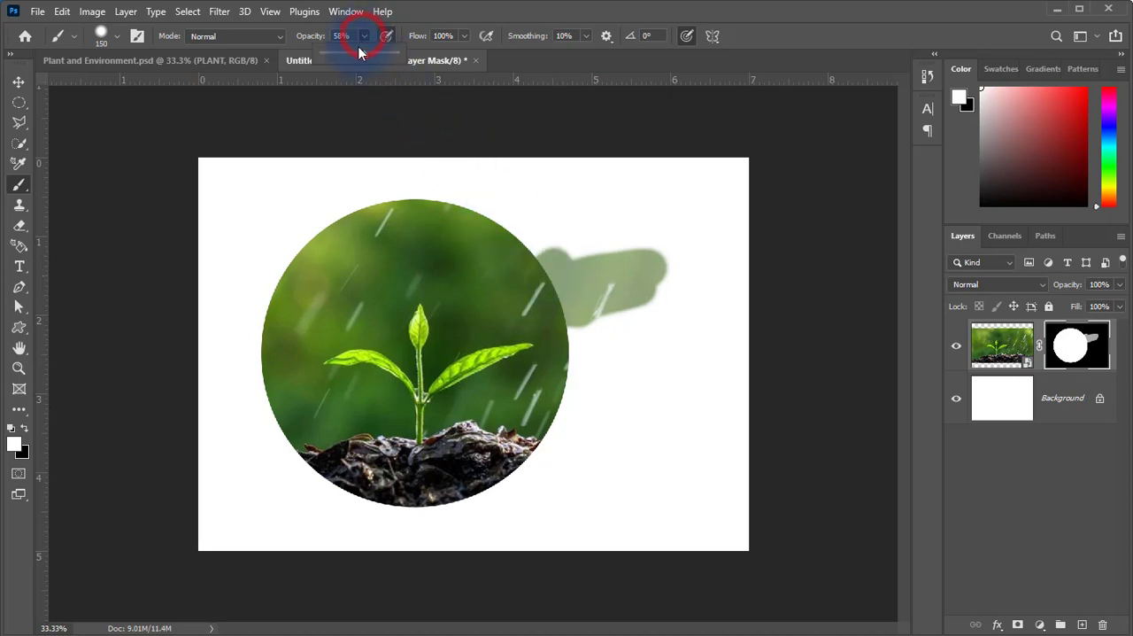
drag(359, 53, 443, 51)
mouse_move(527, 279)
mouse_down()
mouse_move(648, 264)
mouse_move(567, 287)
mouse_move(550, 310)
mouse_move(662, 274)
mouse_move(541, 339)
mouse_move(697, 301)
mouse_move(544, 348)
mouse_move(707, 307)
mouse_move(573, 372)
mouse_move(639, 277)
mouse_move(609, 344)
mouse_move(614, 314)
mouse_move(622, 328)
mouse_move(716, 316)
mouse_up()
click(1096, 352)
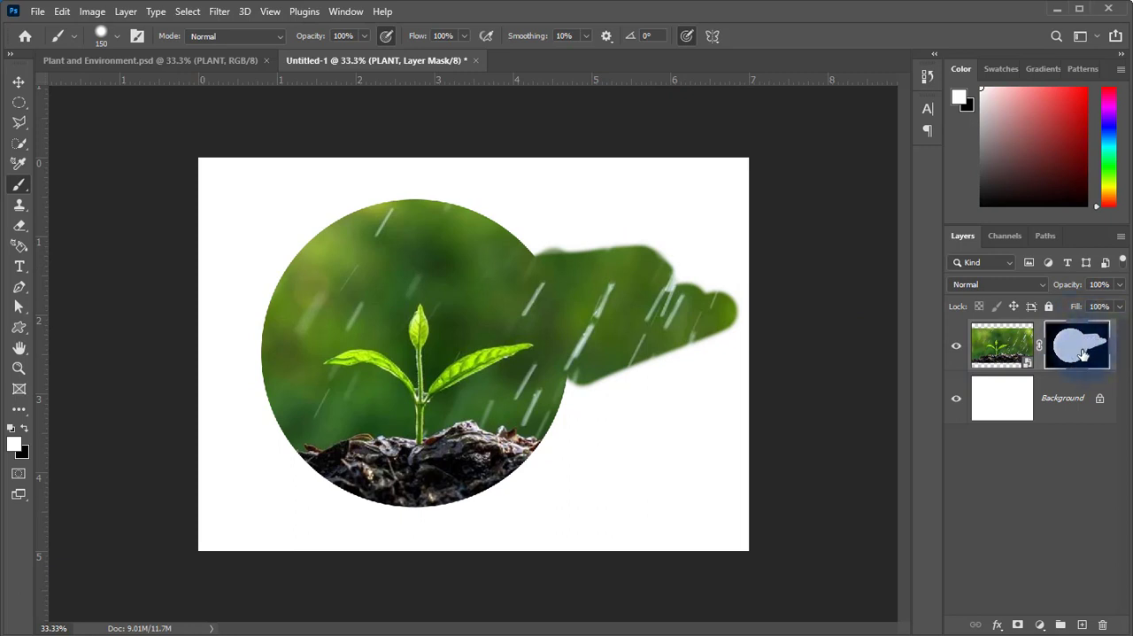
key(ctrl+z)
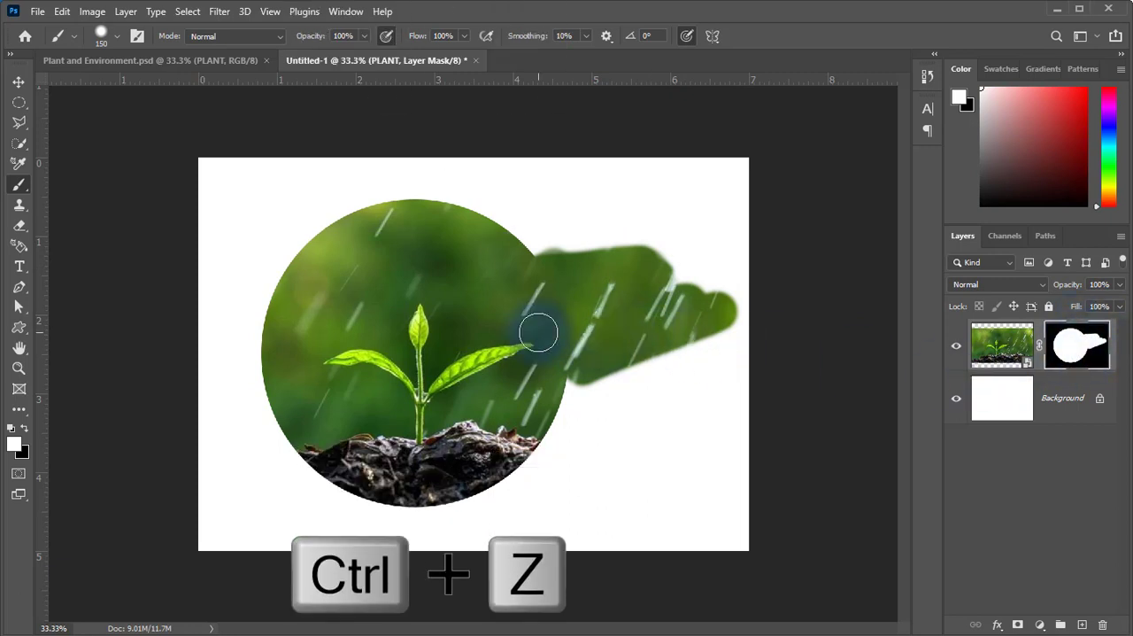
key(ctrl+z)
key(ctrl+z)
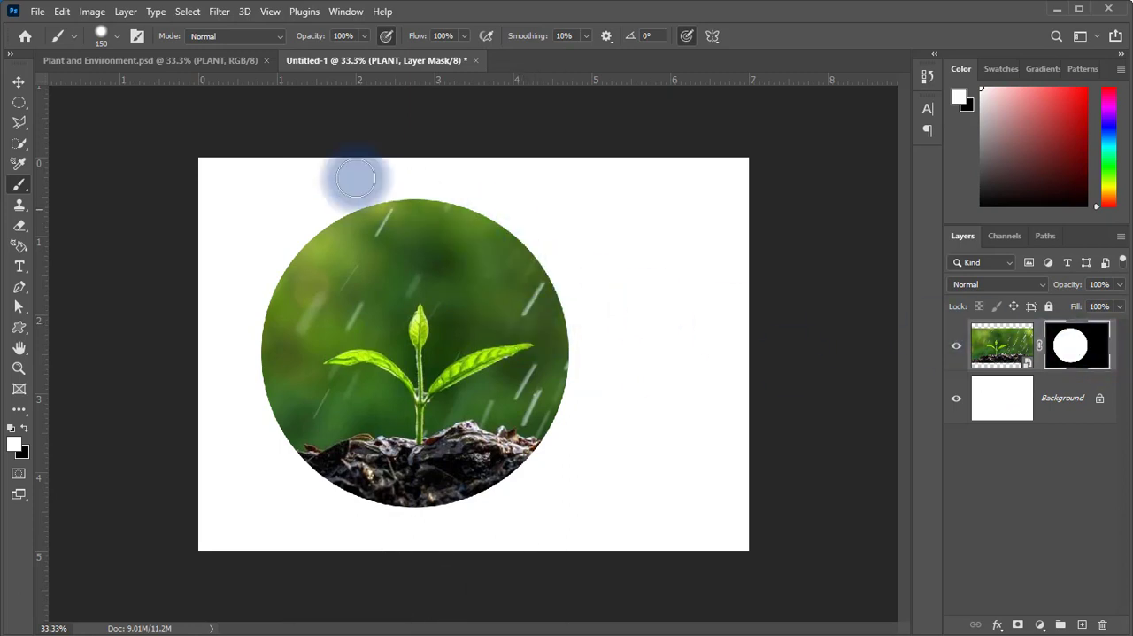
Try inverting the plant photo's layer mask with the Invert adjustment, and undo the inversion.
click(104, 13)
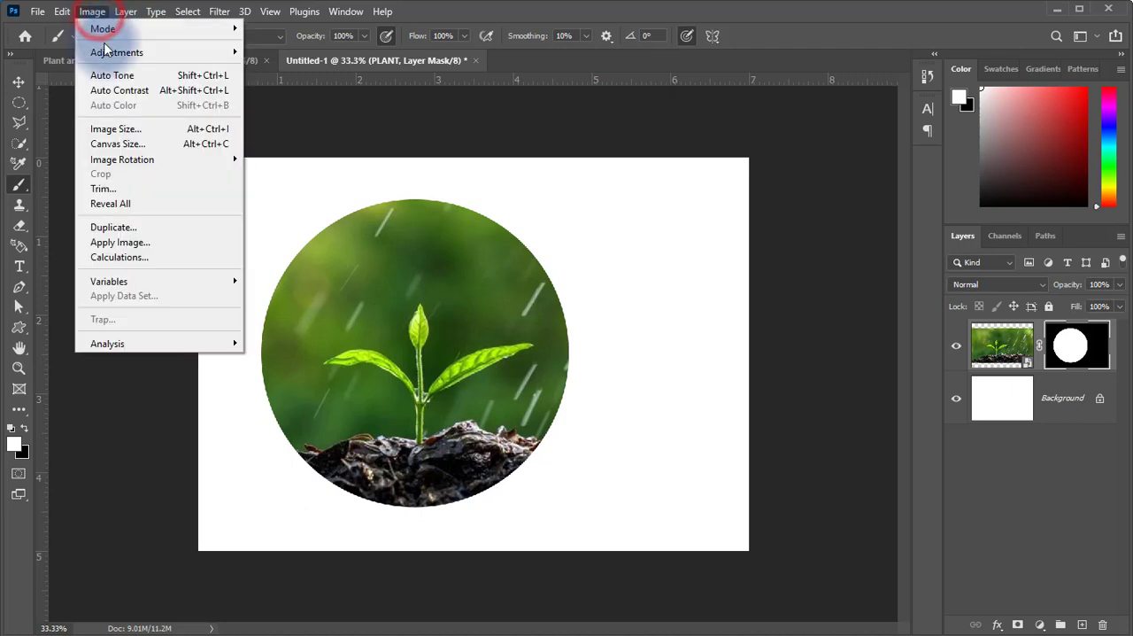
click(106, 53)
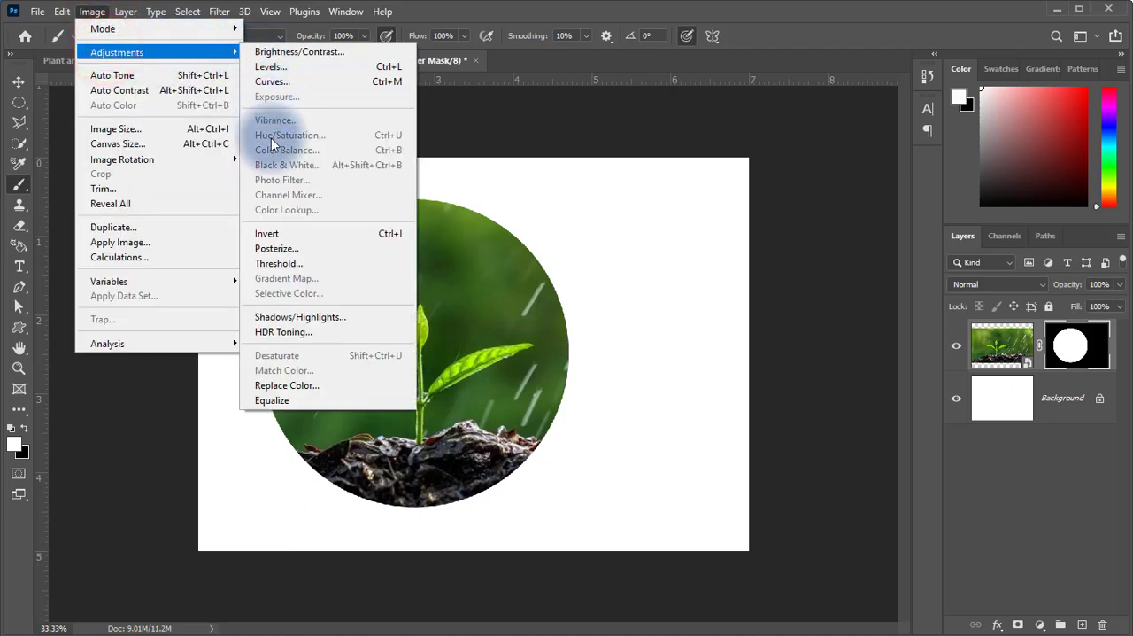
click(328, 233)
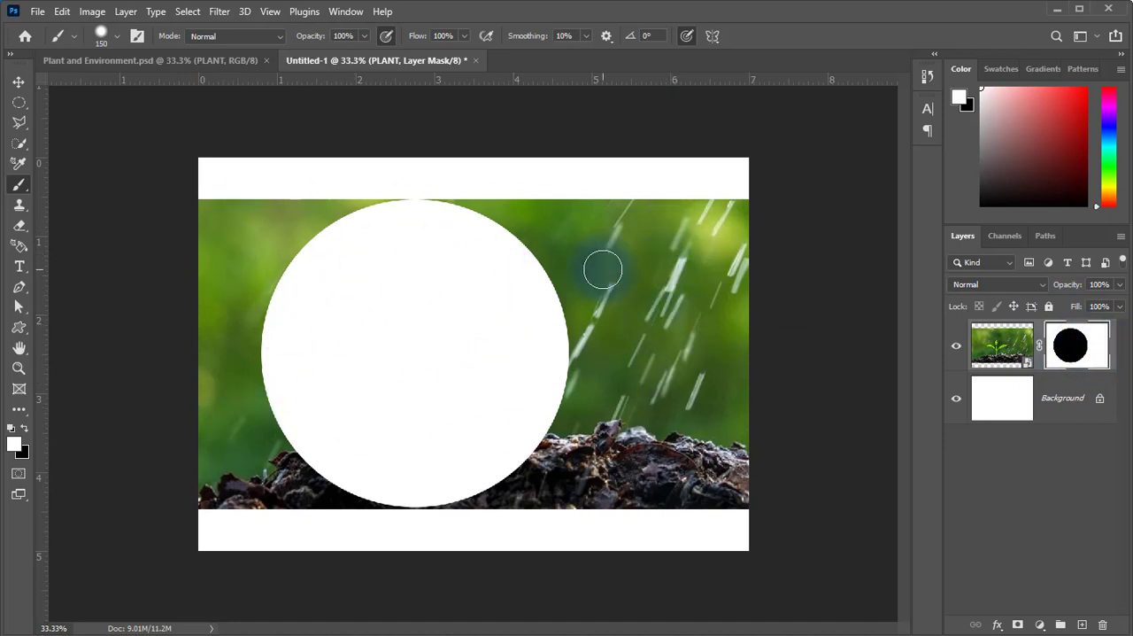
key(ctrl+z)
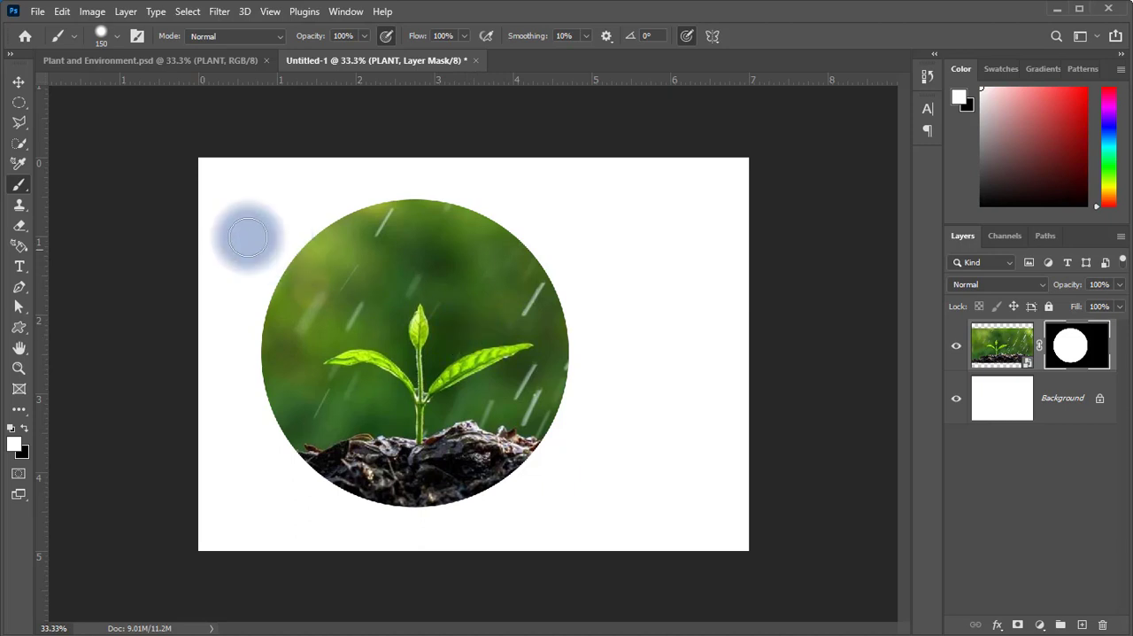
Move the masked plant circle about 0.85 inch to the right, near the middle of the canvas.
click(18, 81)
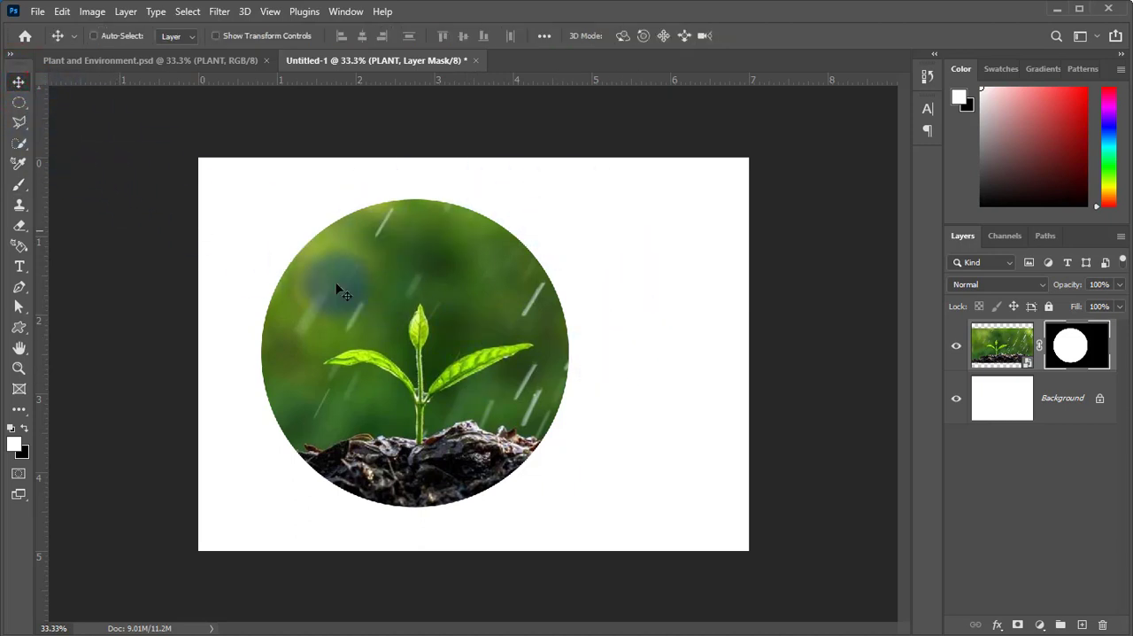
drag(426, 366, 497, 368)
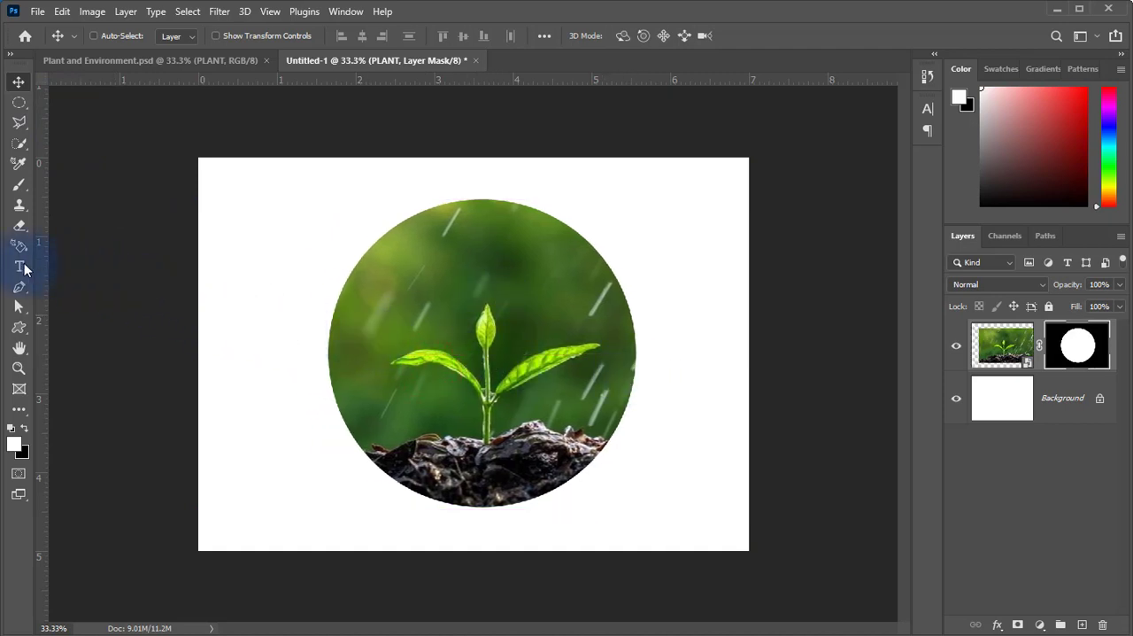
Add the white, left-aligned text "plant" in 80 pt Insaniburger and position it centred over the top of the seedling.
click(19, 266)
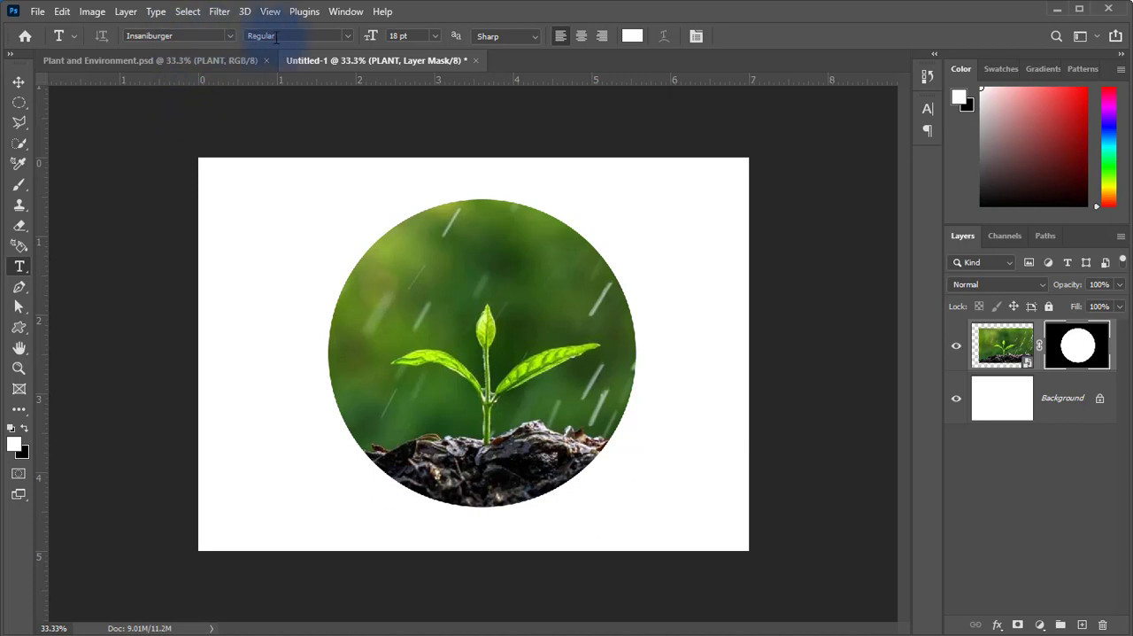
click(416, 36)
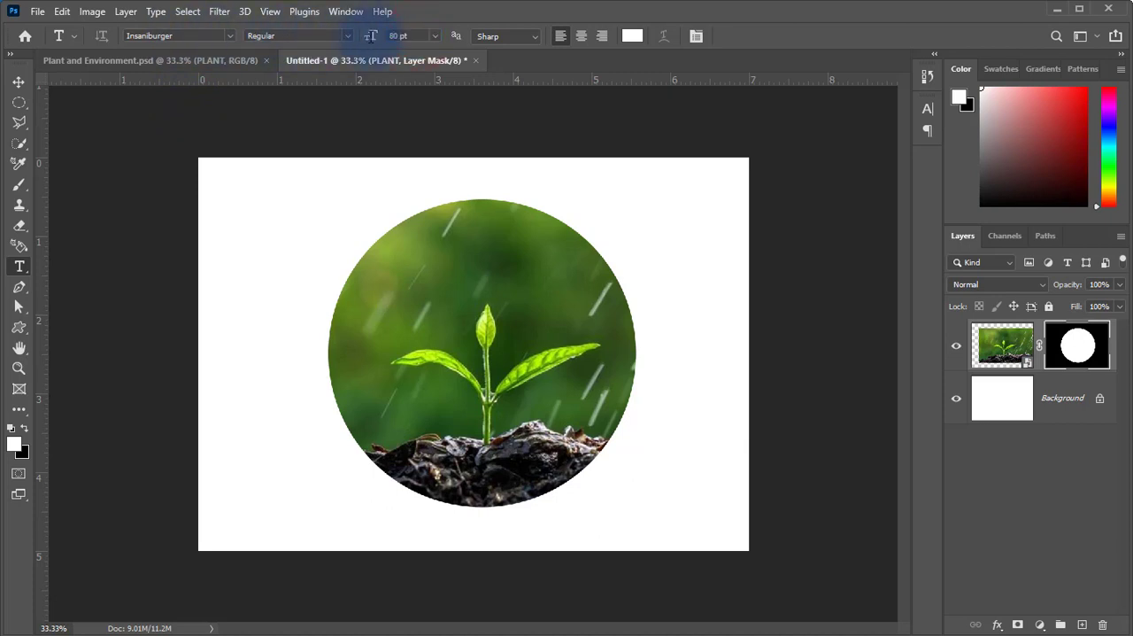
click(558, 35)
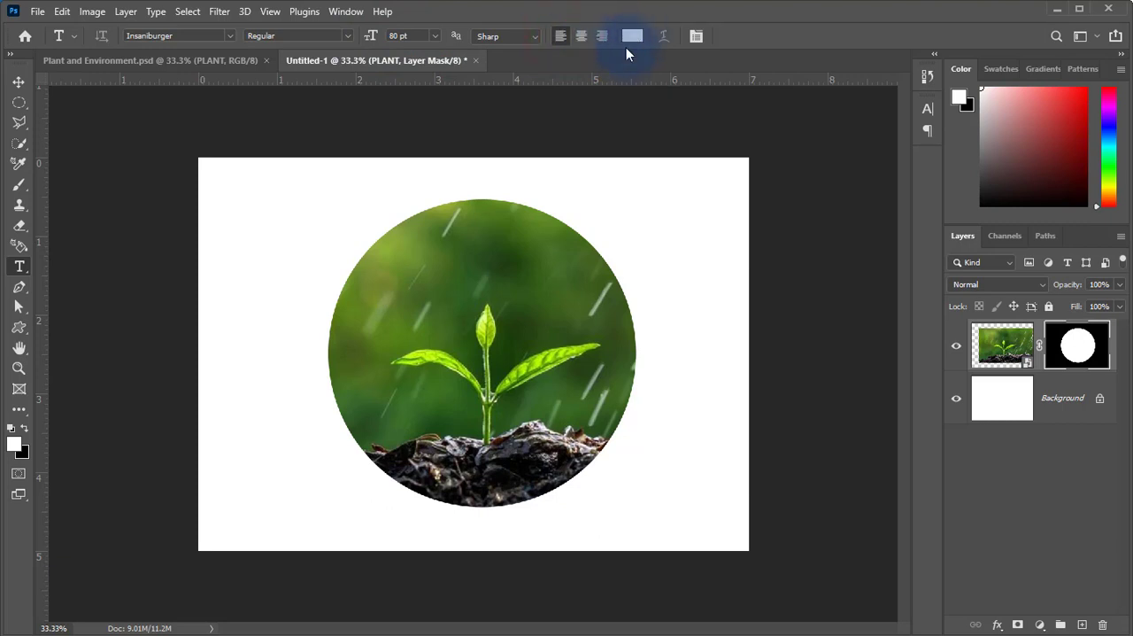
click(347, 338)
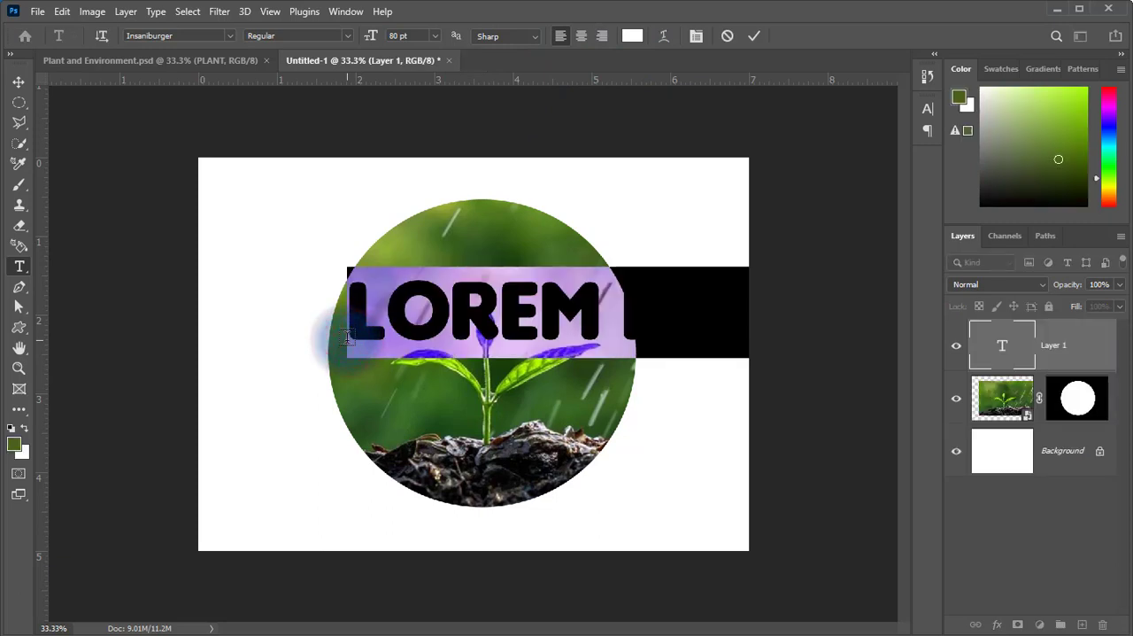
text(PLANT)
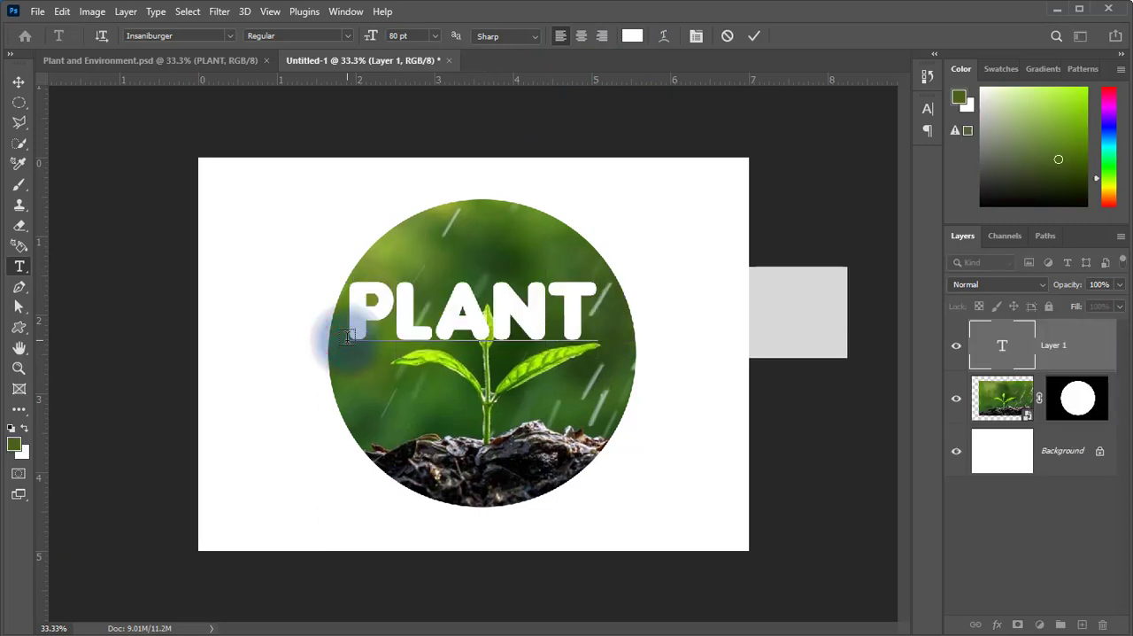
click(18, 82)
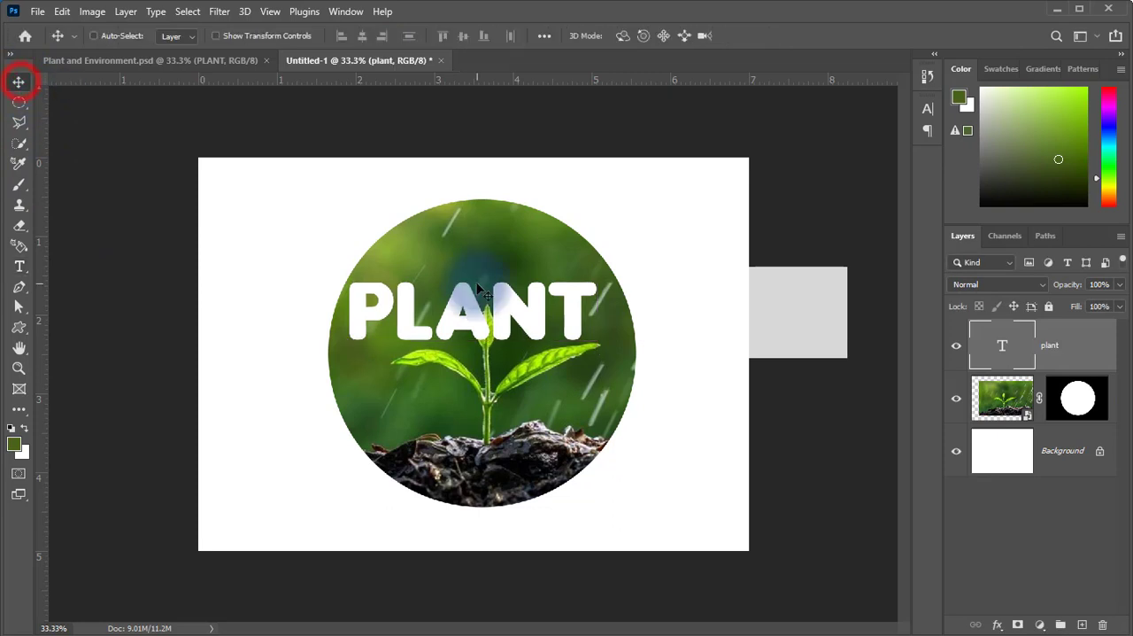
drag(485, 320, 551, 322)
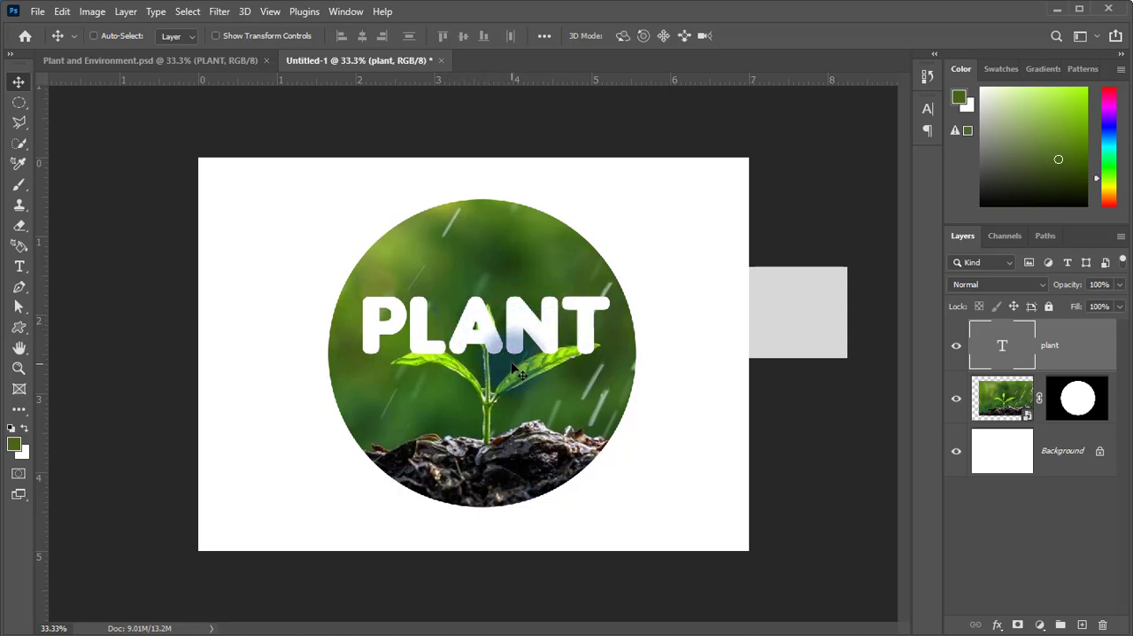
Check the finished design in Plant and Environment.psd, return to the untitled document, and hide its plant text layer.
click(240, 62)
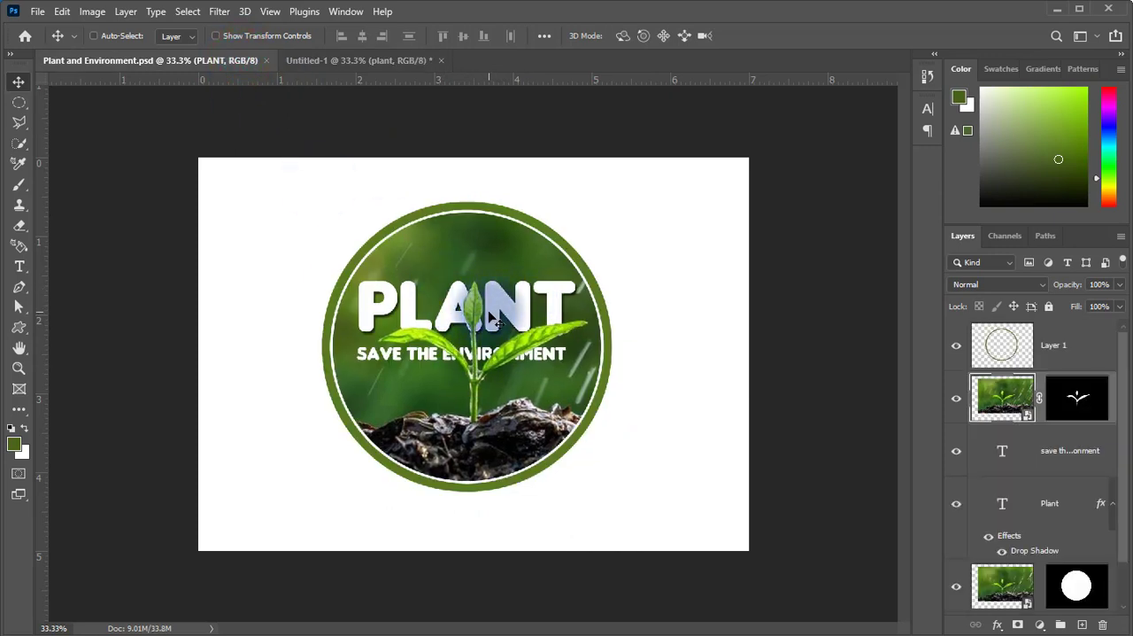
click(375, 63)
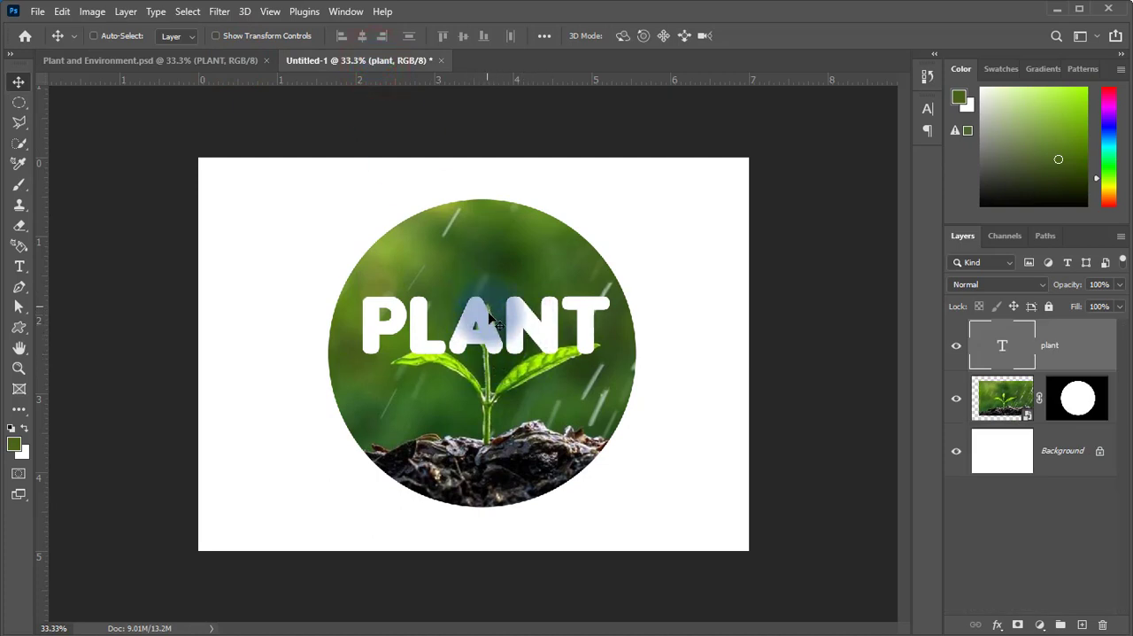
click(957, 347)
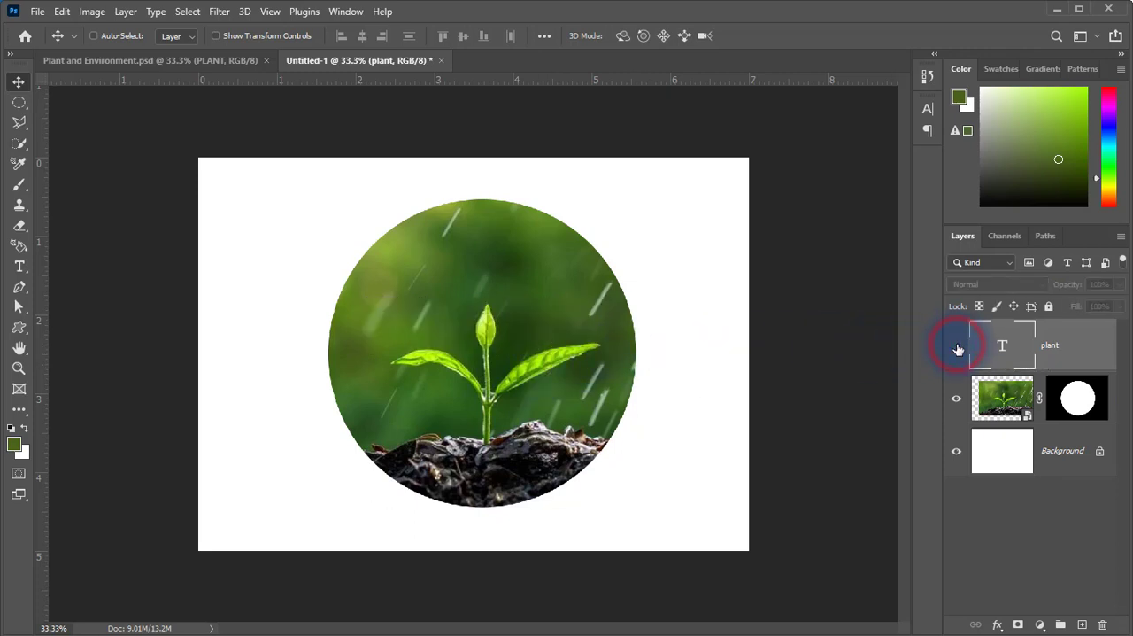
Duplicate the masked PLANT photo layer within the same document and move the copy above the plant text layer.
click(999, 406)
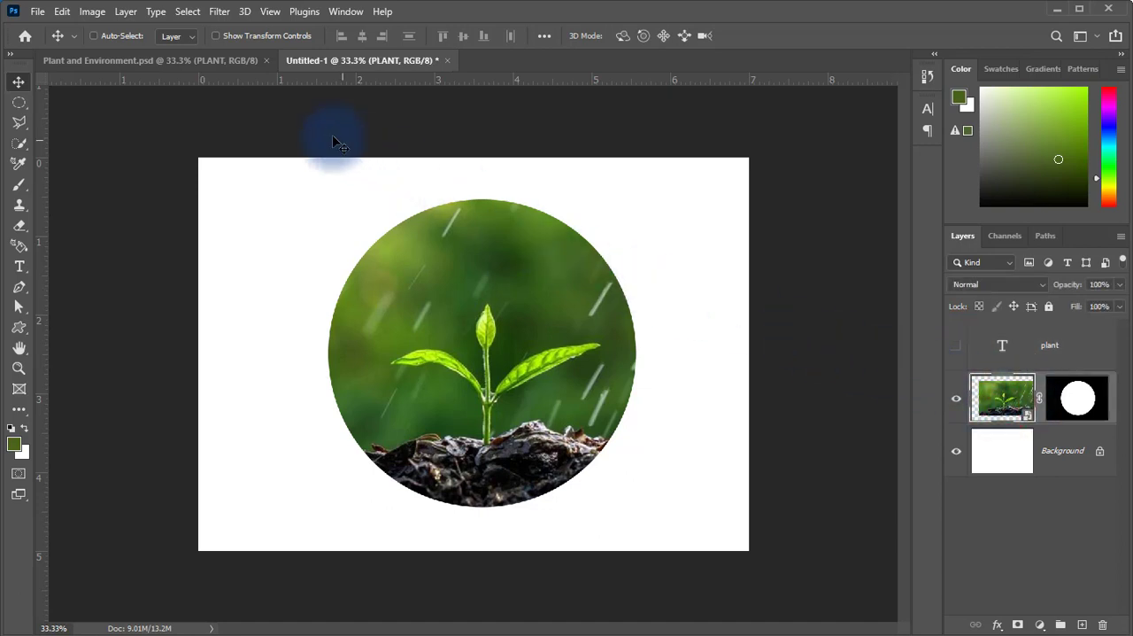
click(126, 13)
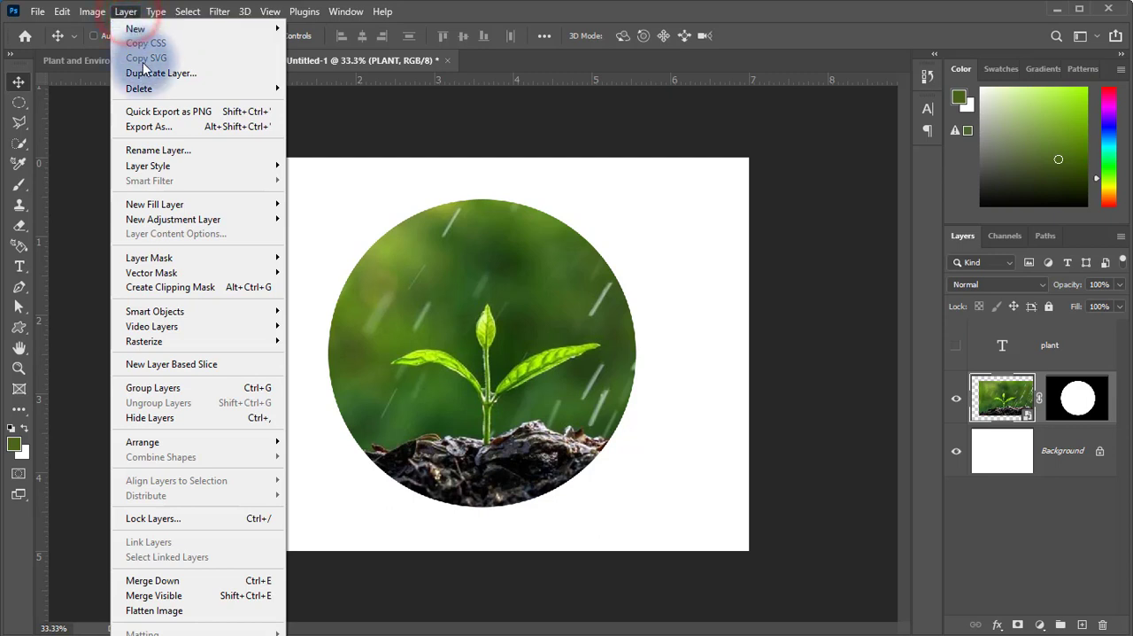
click(191, 78)
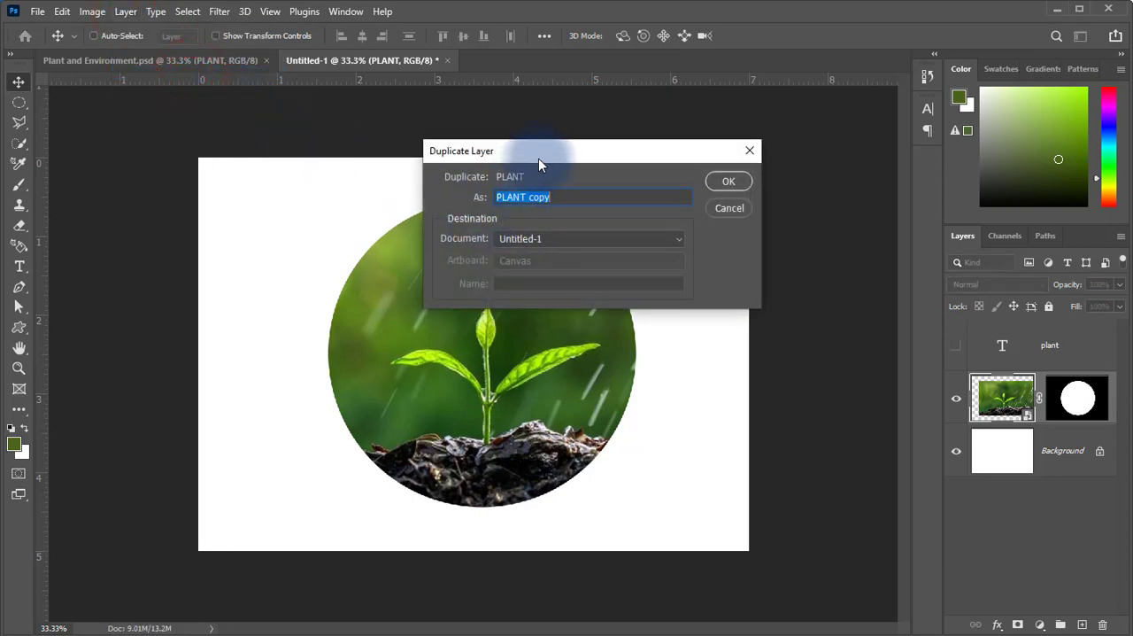
drag(538, 163, 469, 184)
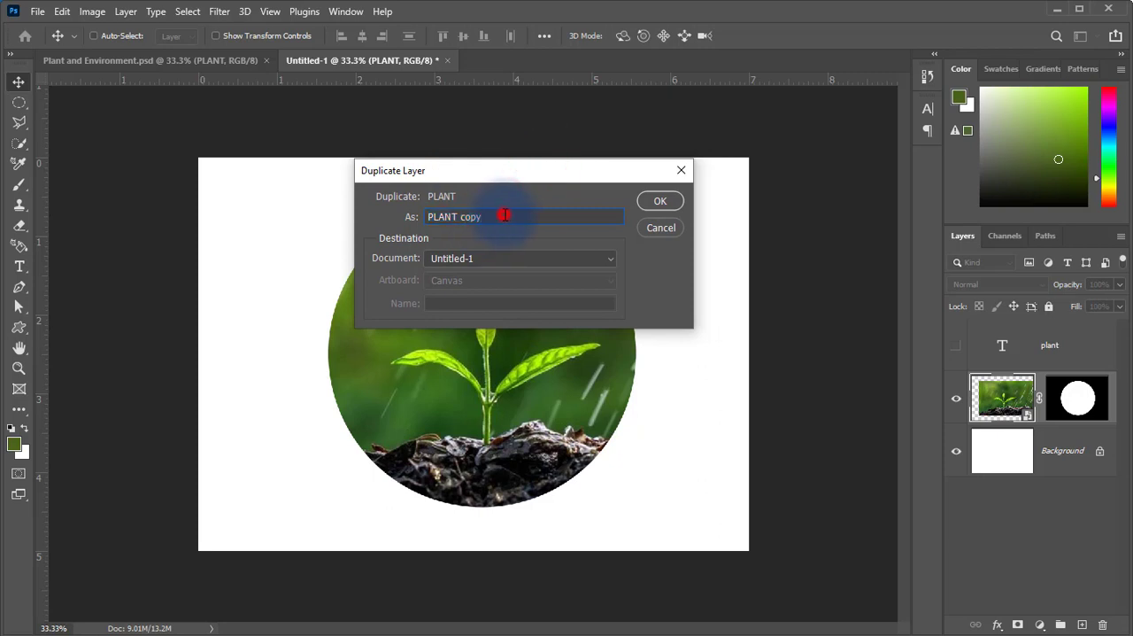
click(662, 202)
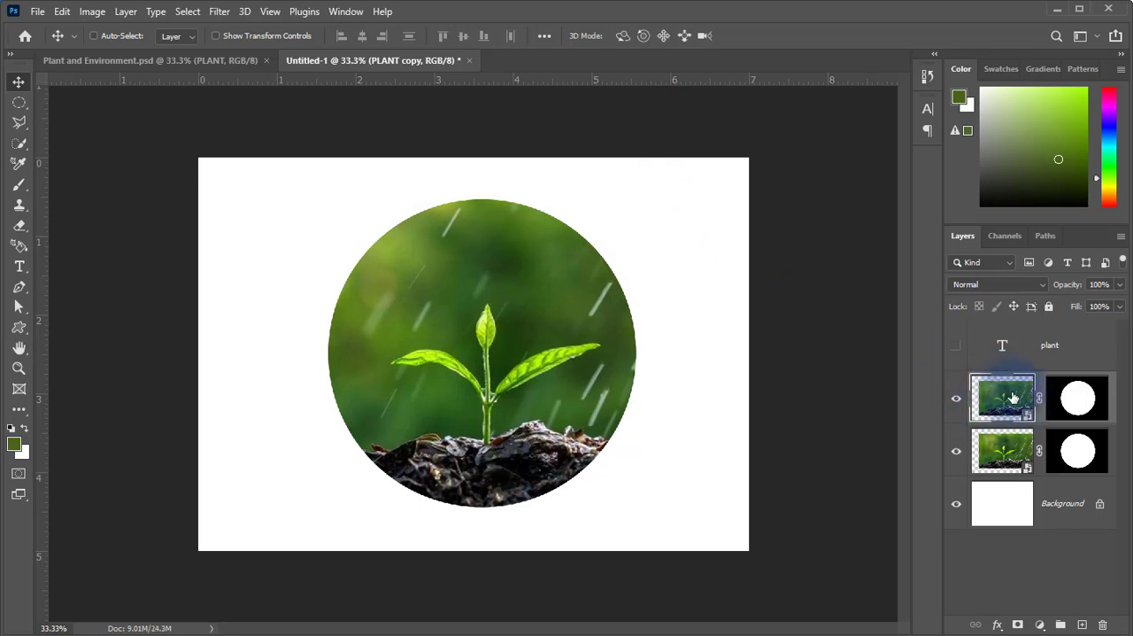
drag(1012, 396, 1012, 330)
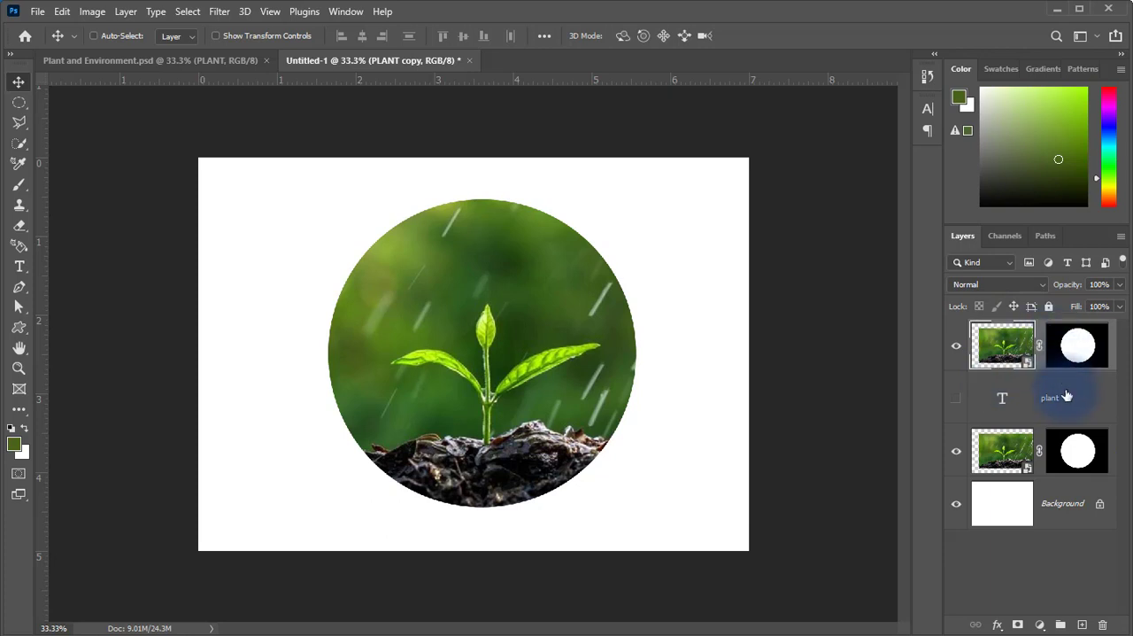
Set the Layers panel thumbnails to the medium size.
click(1121, 237)
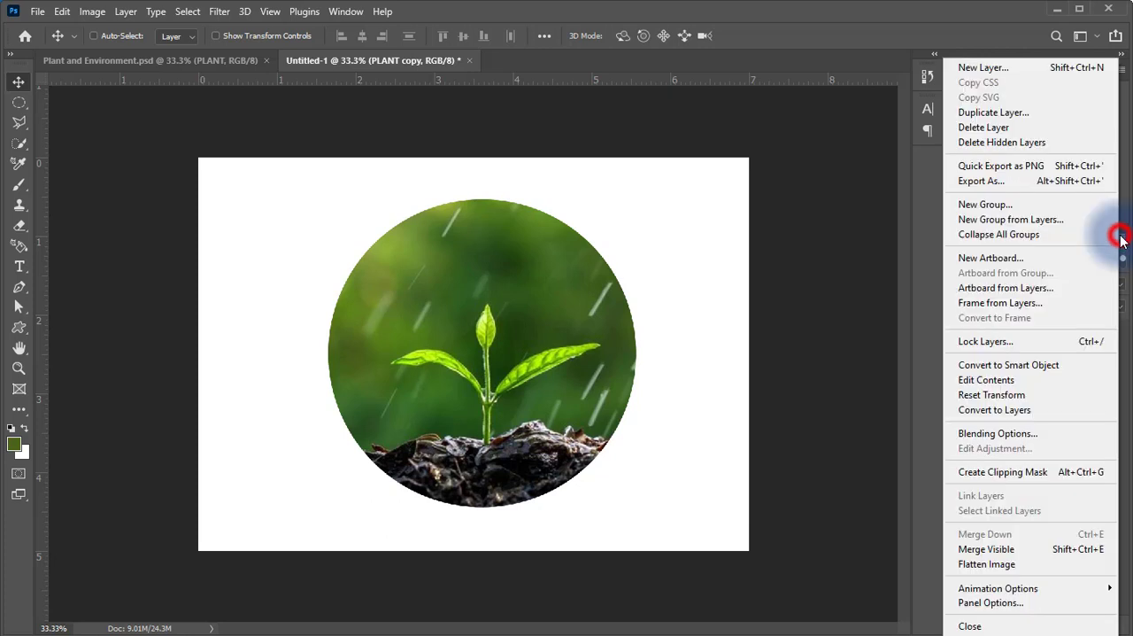
click(990, 602)
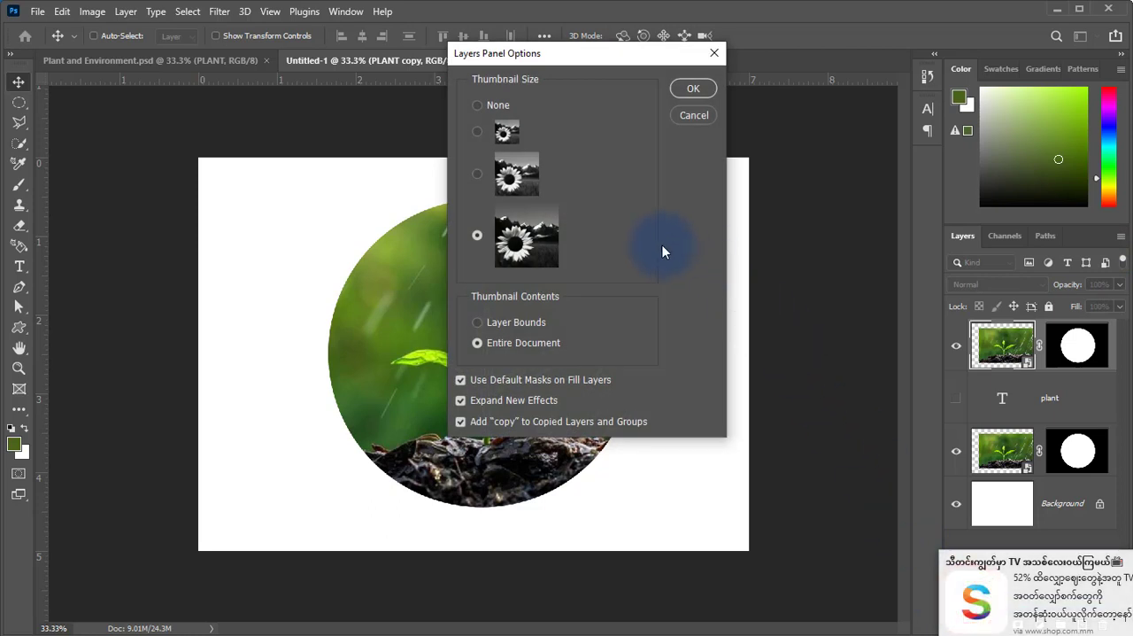
click(478, 173)
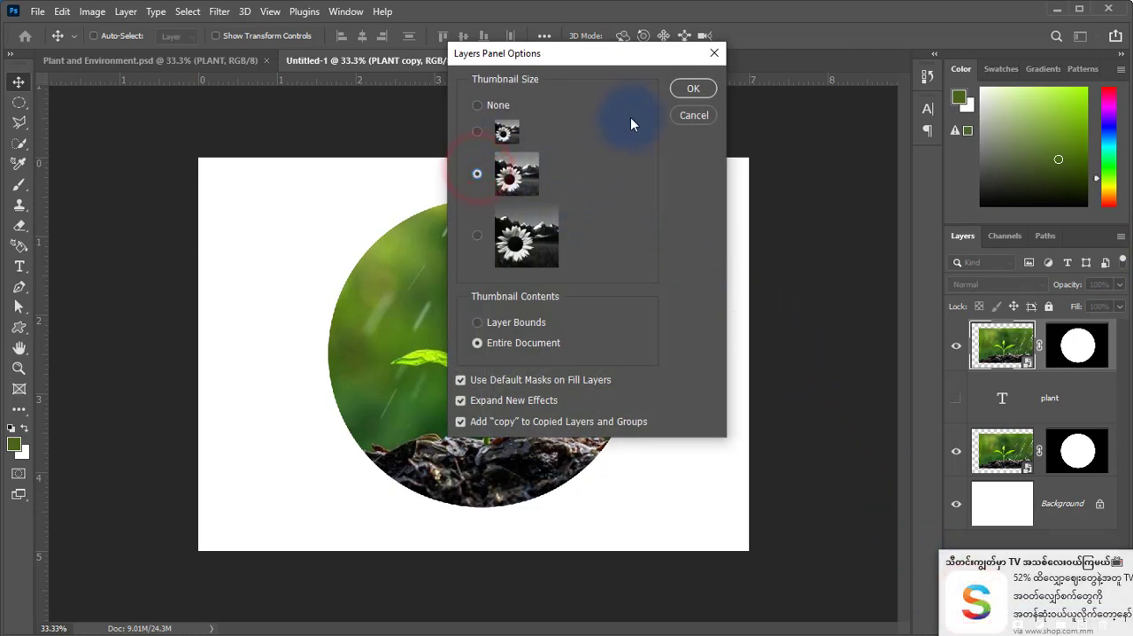
click(686, 89)
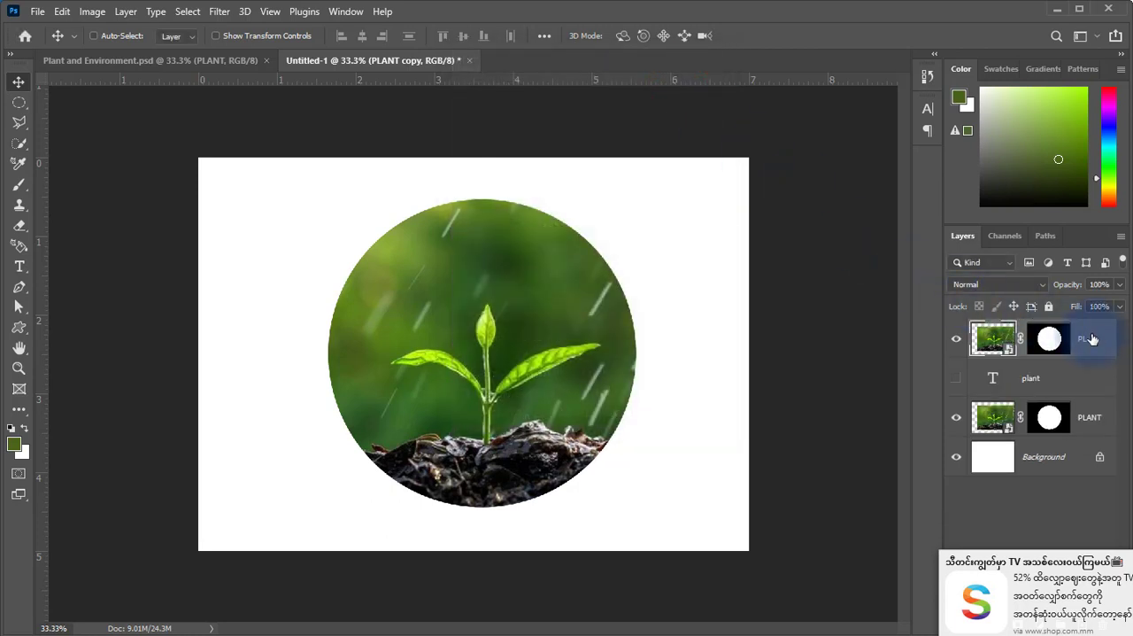
Widen the Layers panel and delete the circular layer mask from the PLANT copy layer.
drag(943, 364, 883, 363)
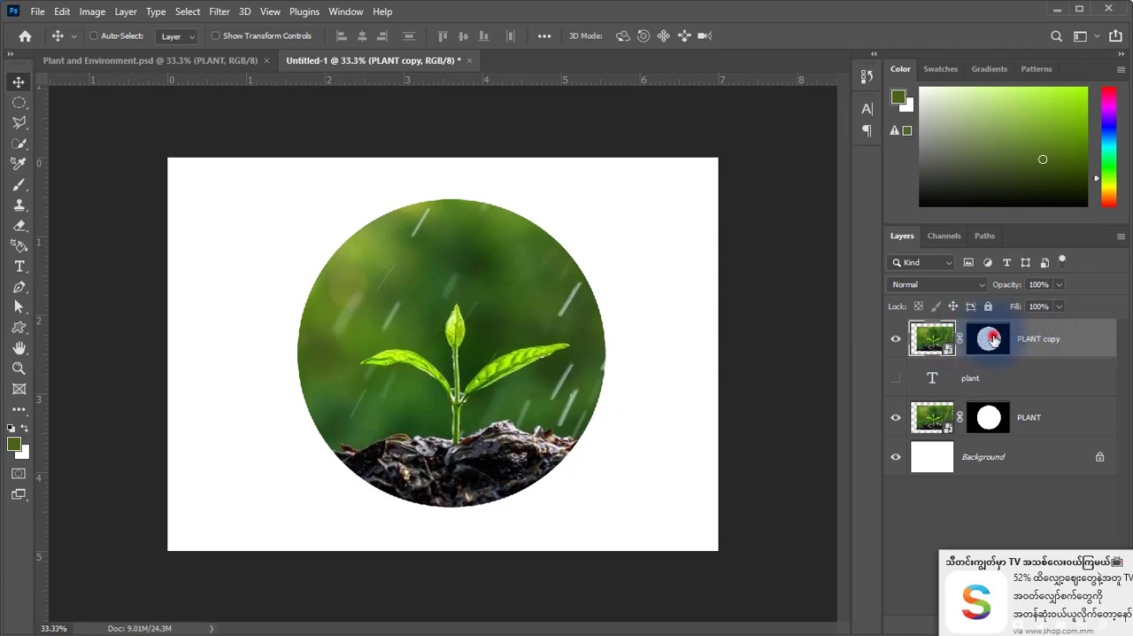
click(982, 341)
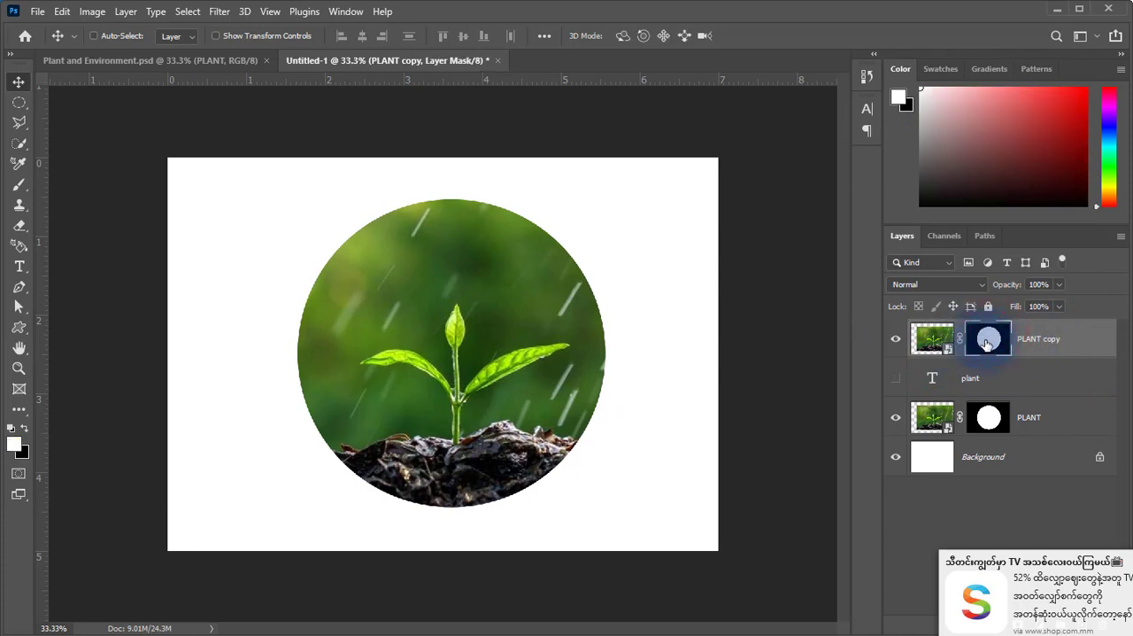
right_click(987, 343)
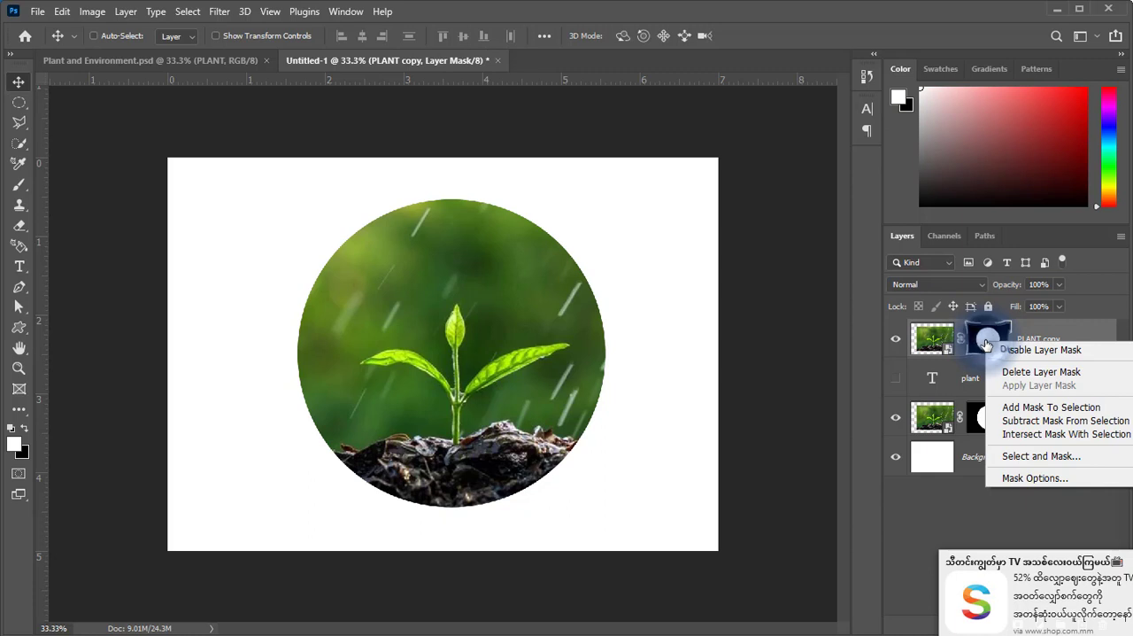
click(1027, 372)
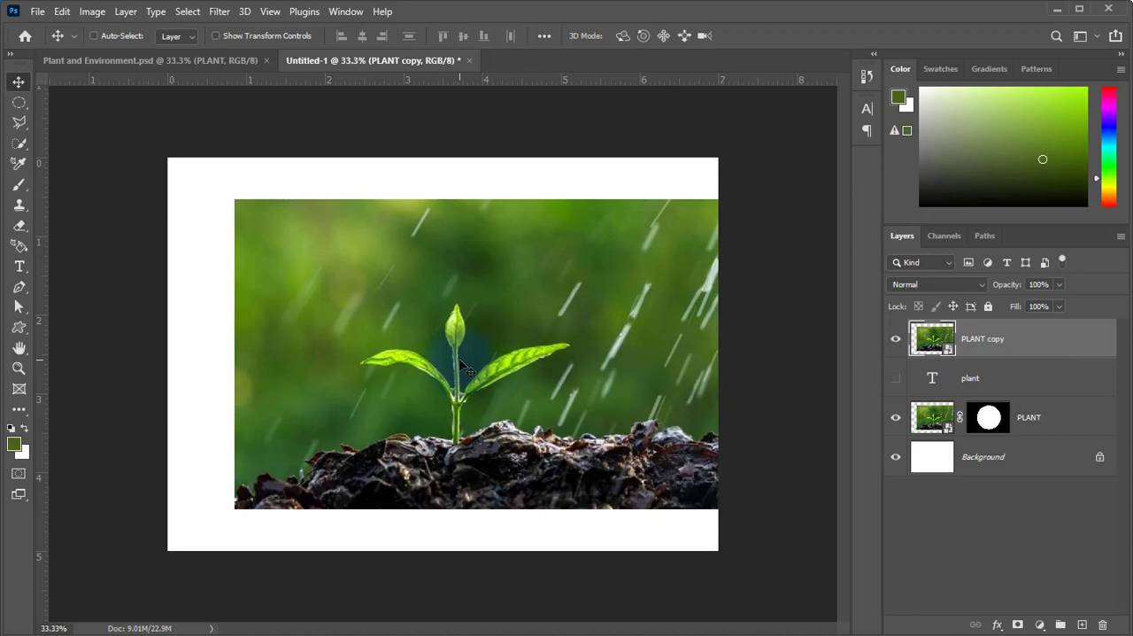
Set up the Quick Selection brush with a size of 22 px and a hardness of 20% for selecting the seedling.
key(ctrl+space)
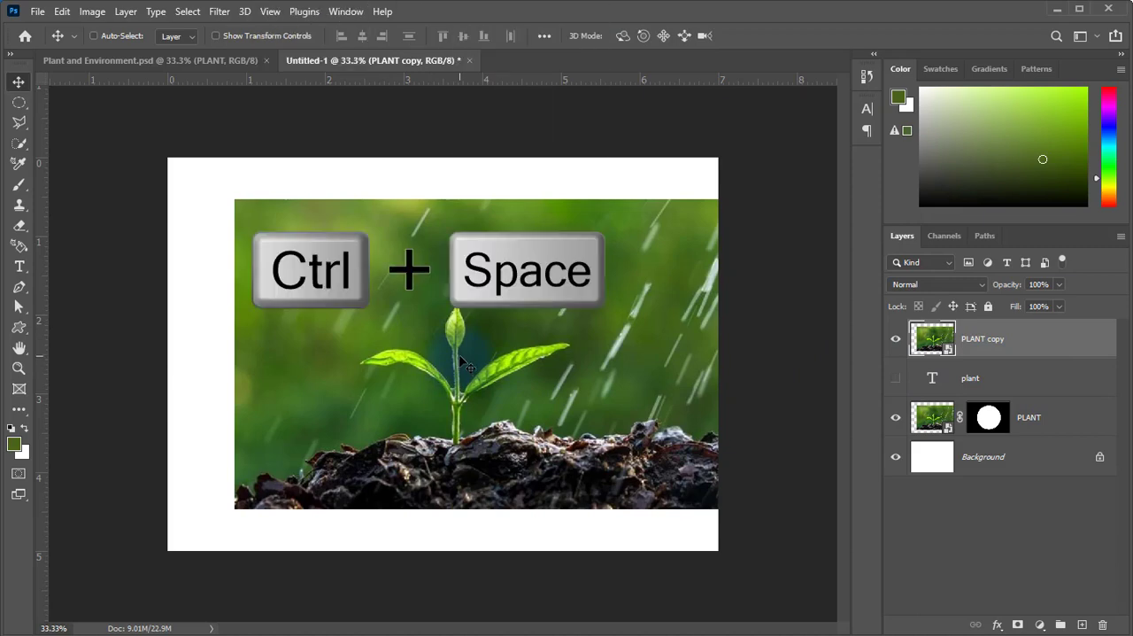
click(462, 378)
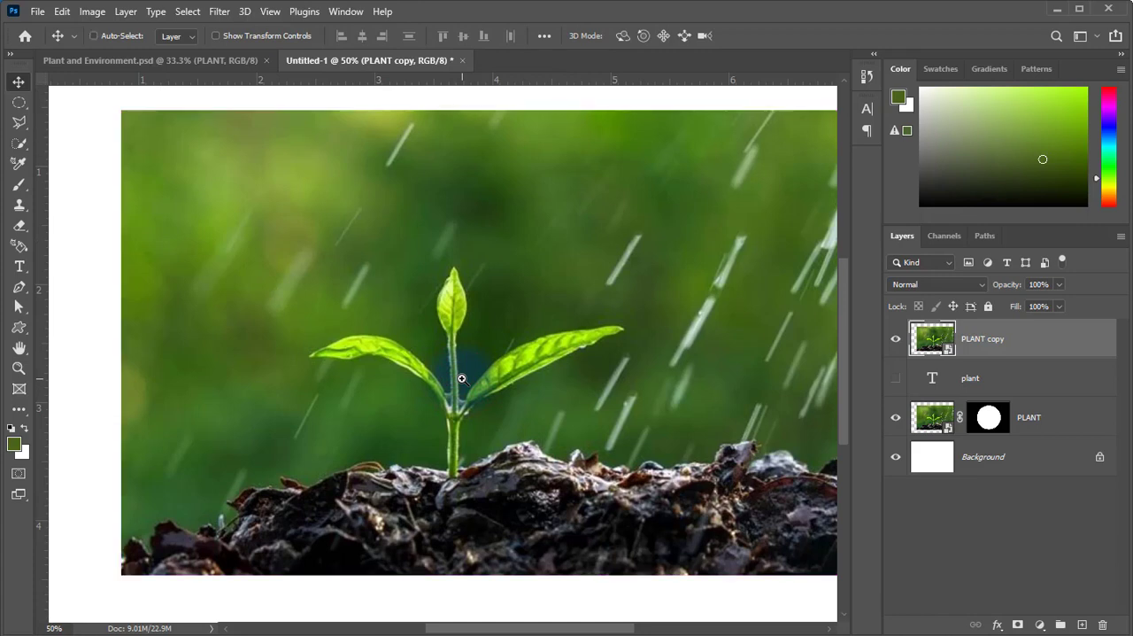
click(20, 145)
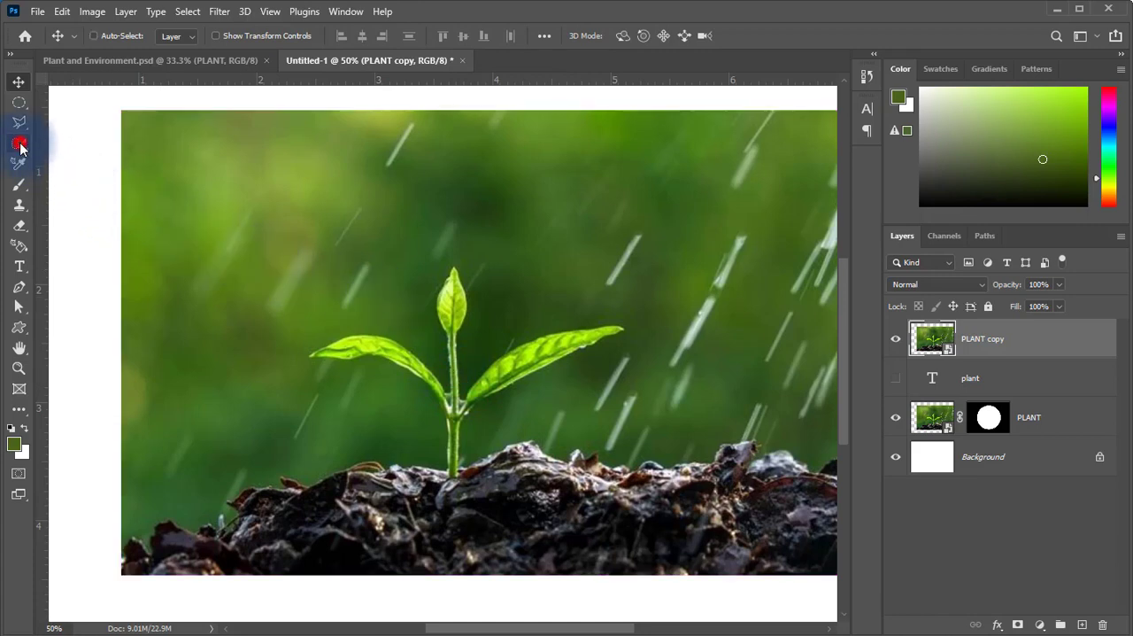
drag(20, 147, 57, 142)
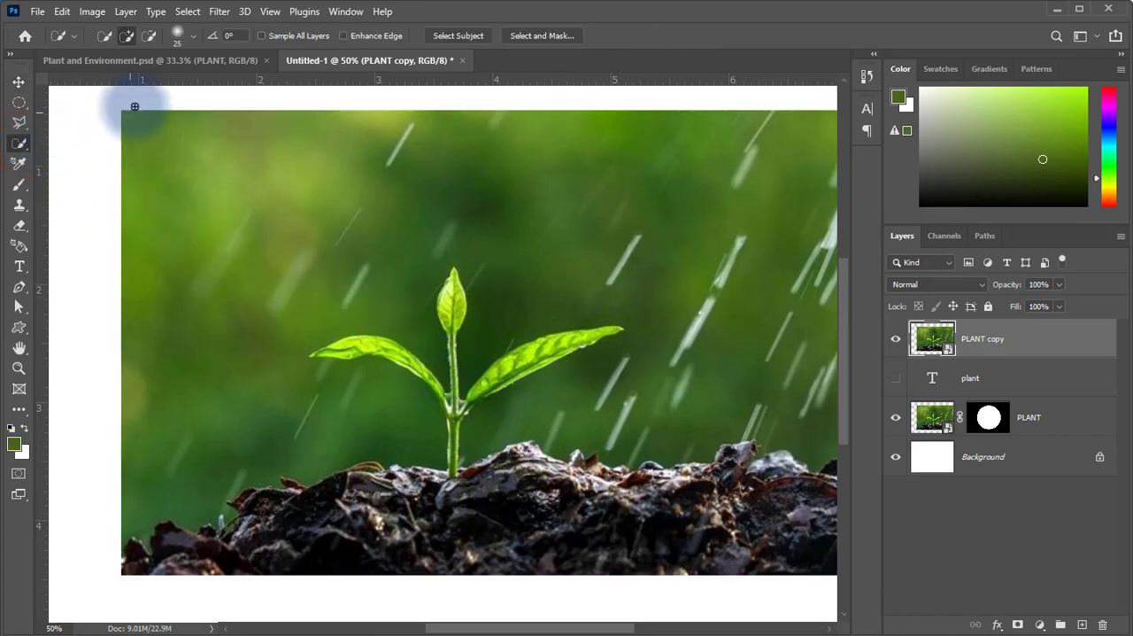
click(193, 35)
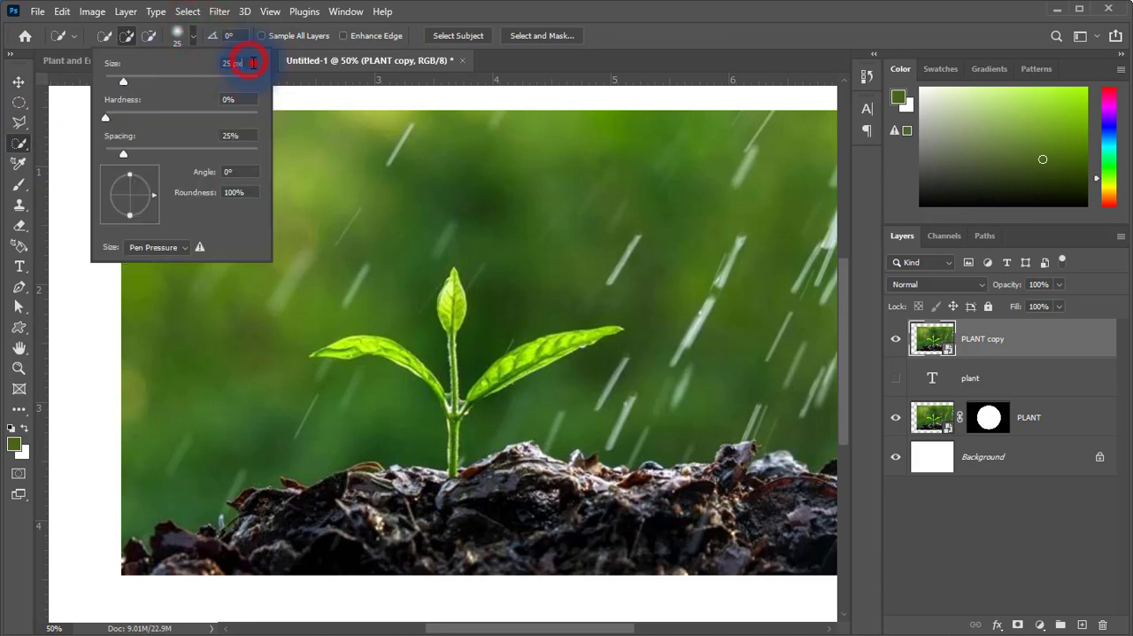
drag(253, 63, 207, 61)
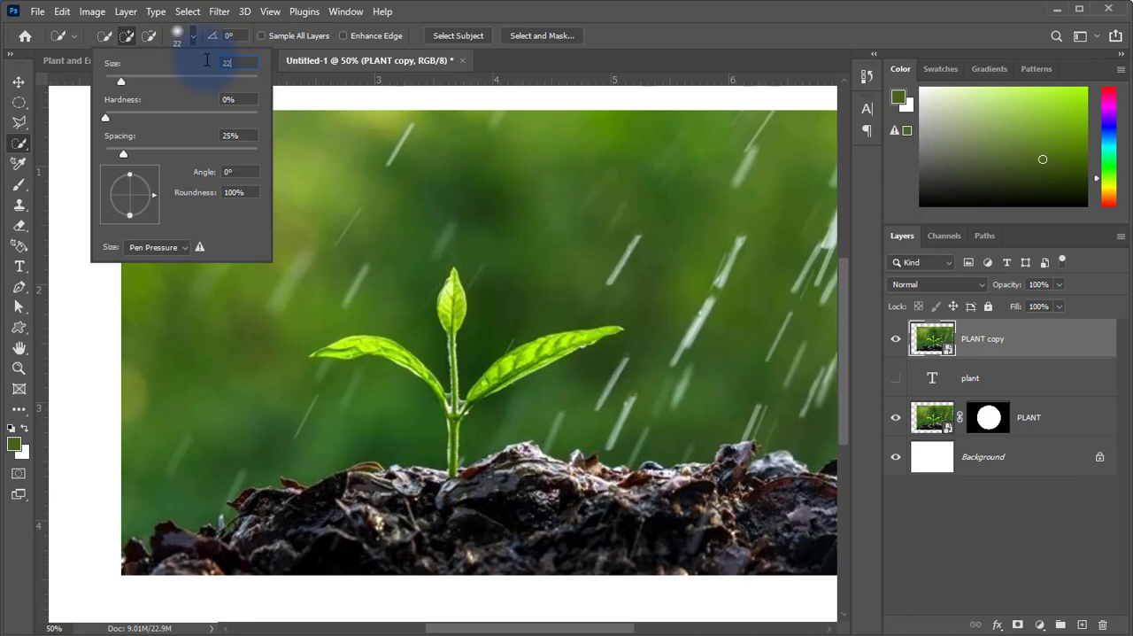
drag(250, 94, 218, 97)
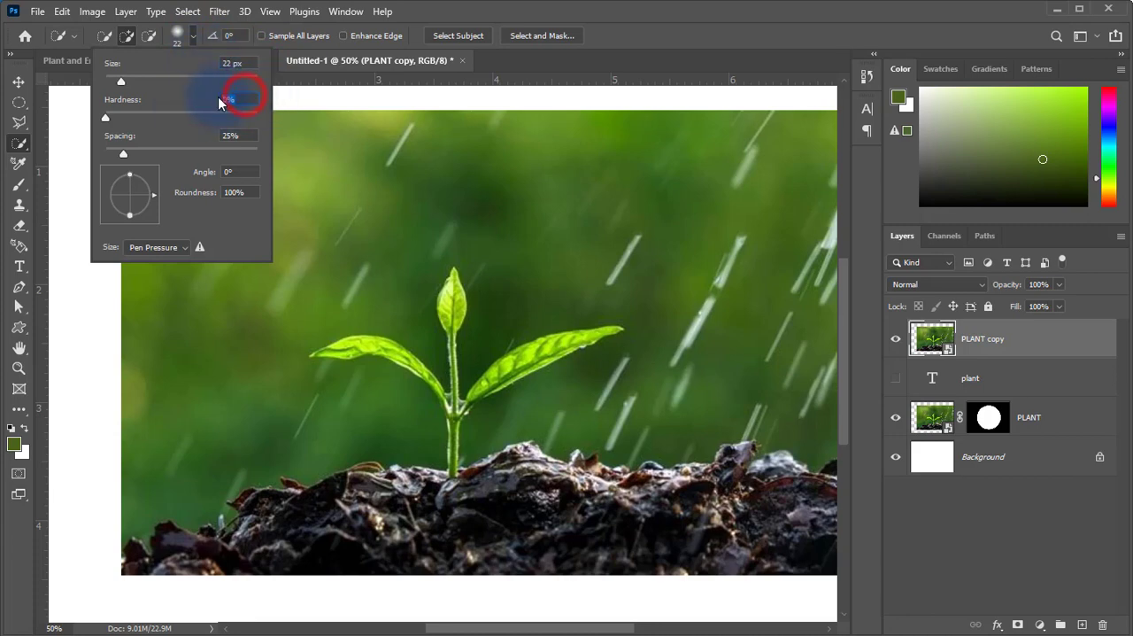
text(20)
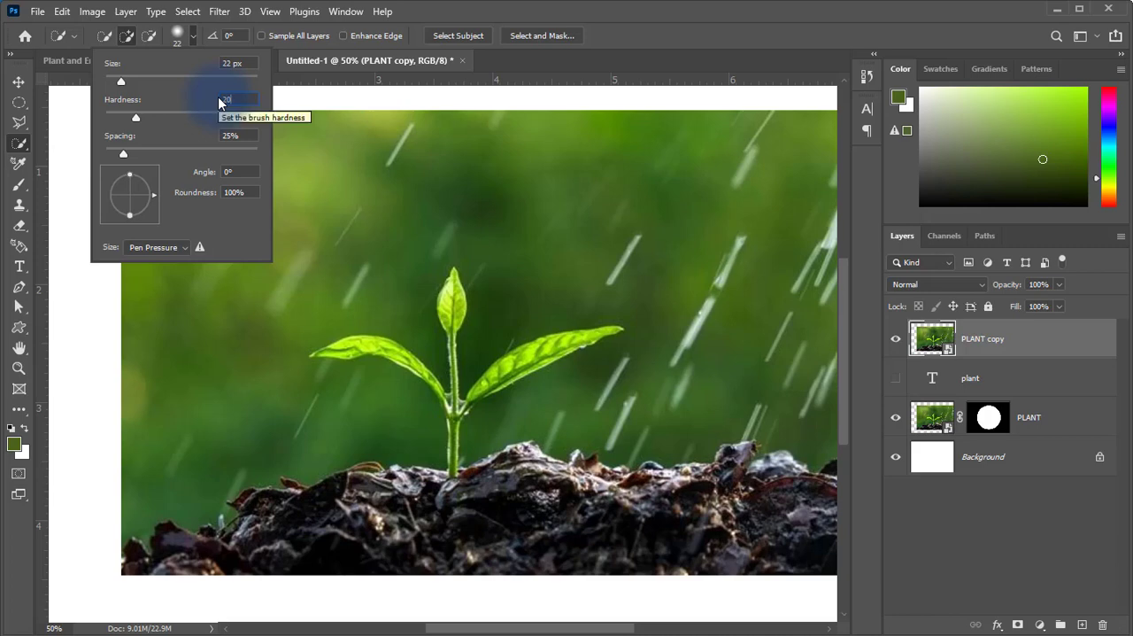
key(Return)
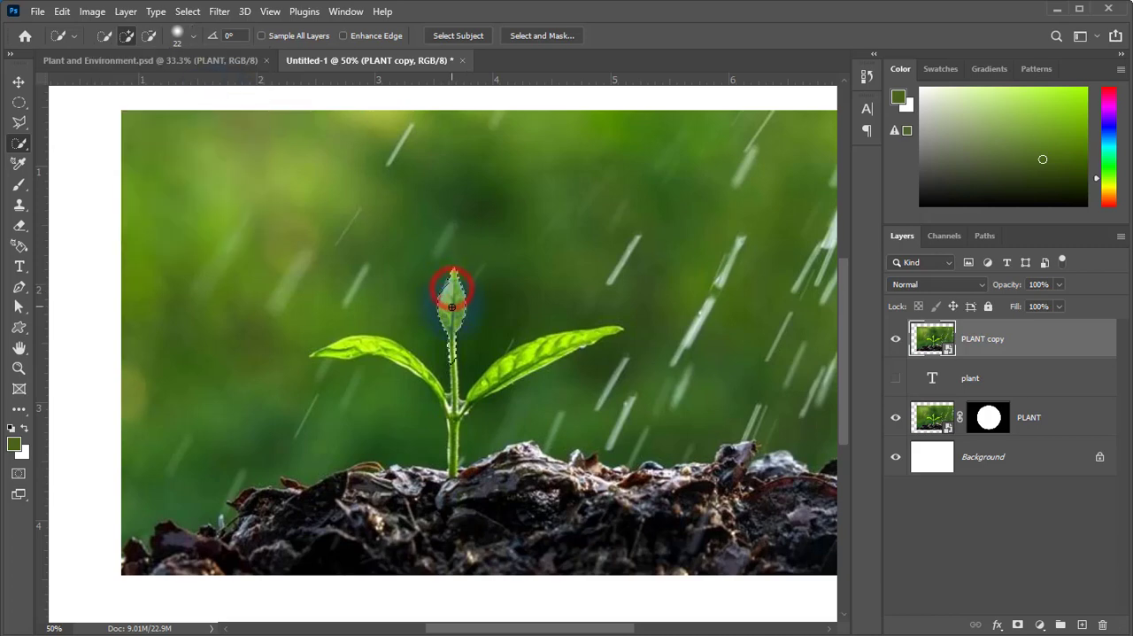
Select the whole seedling on the PLANT copy layer with Quick Selection, covering the stem and all three leaves.
drag(452, 306, 455, 422)
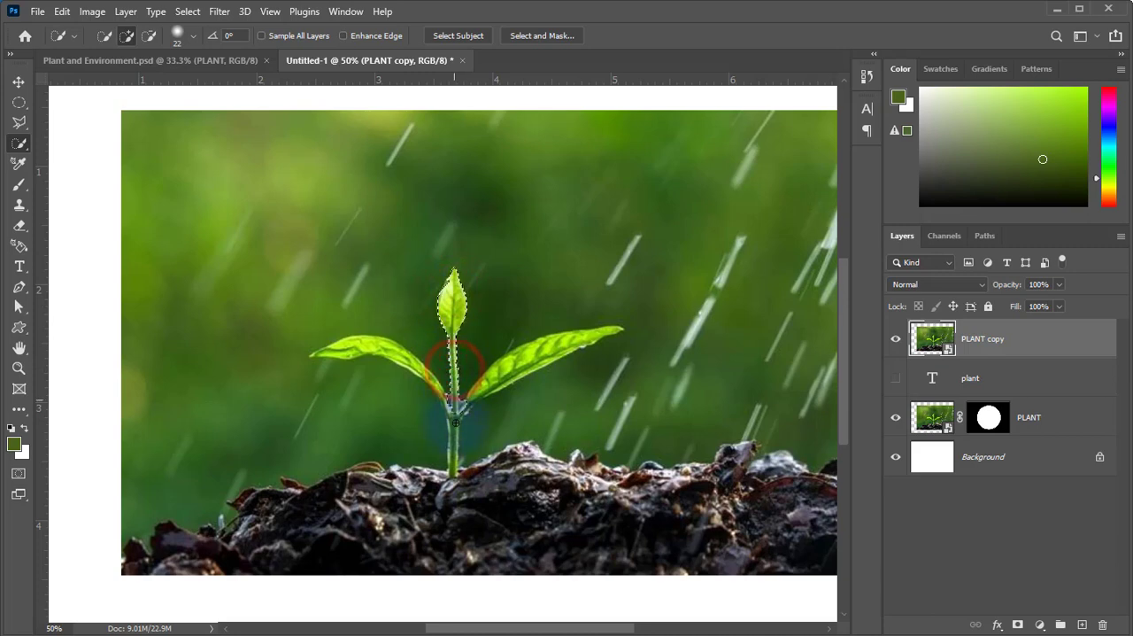
mouse_move(452, 465)
mouse_down()
mouse_move(459, 407)
mouse_move(517, 362)
mouse_move(589, 332)
mouse_up()
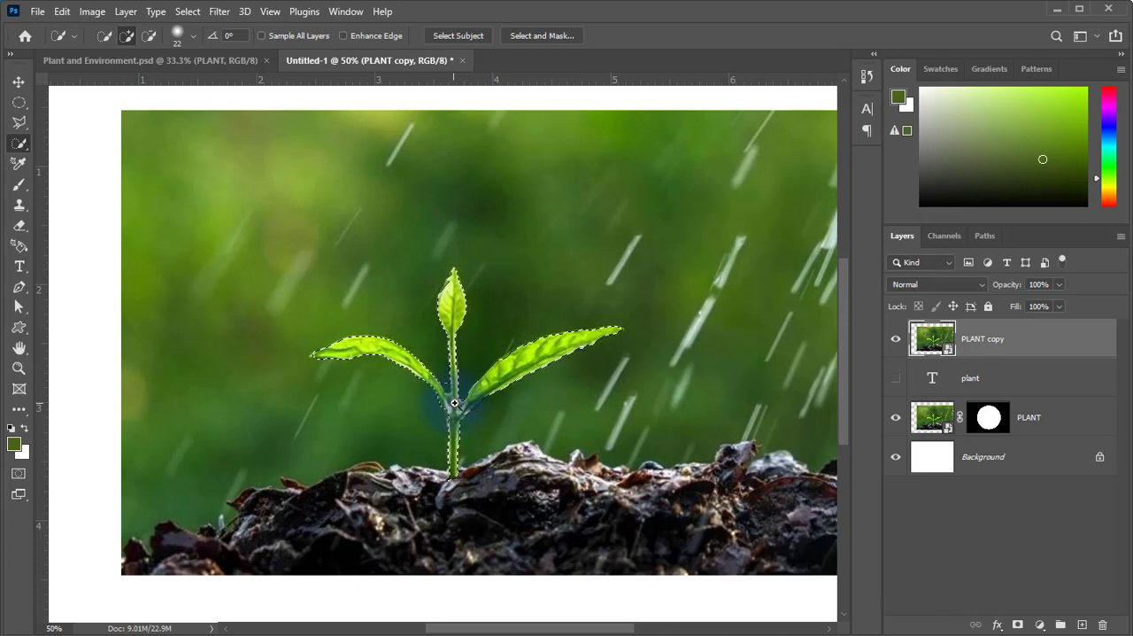
scroll(454, 403, up, 1)
scroll(454, 400, up, 1)
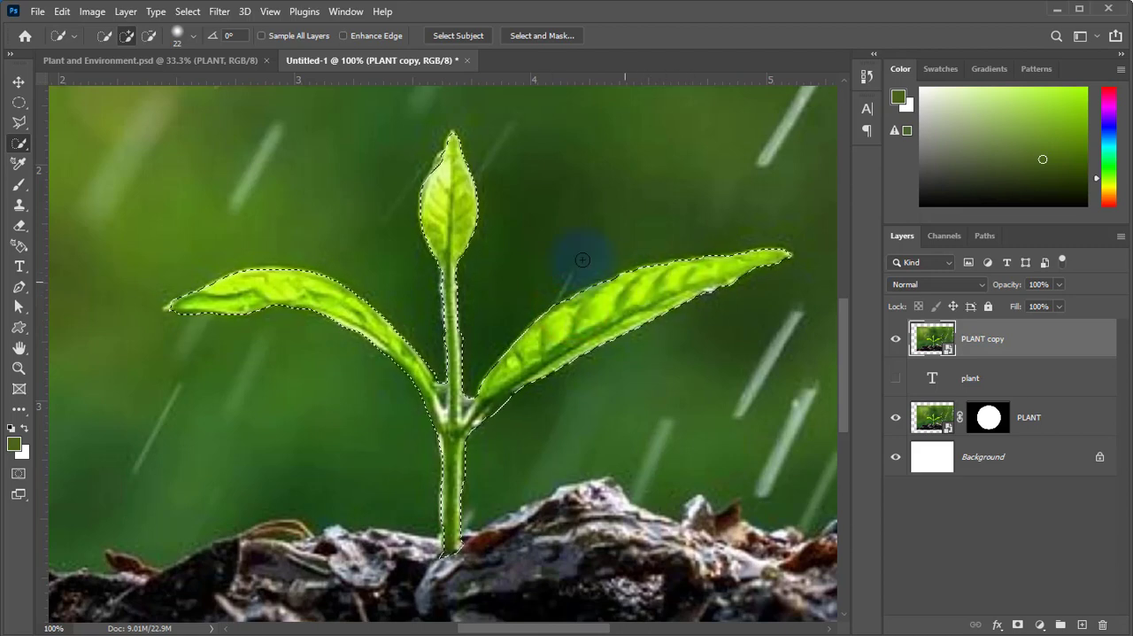
click(451, 154)
click(449, 157)
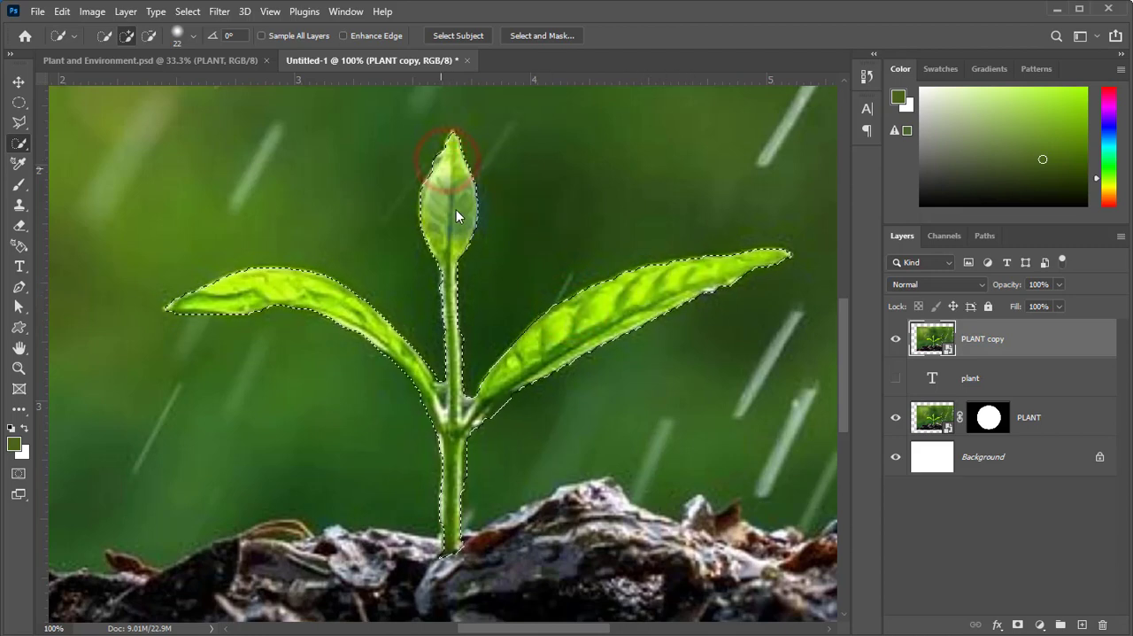
click(439, 175)
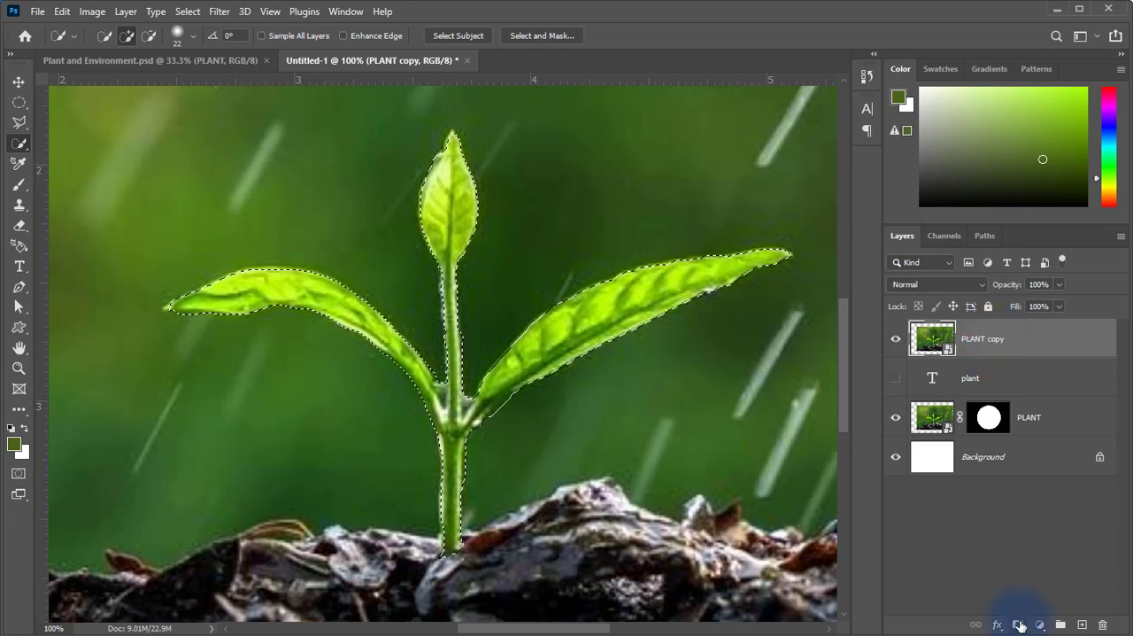
Add a layer mask to PLANT copy from the seedling selection and hide the original PLANT layer.
click(1020, 624)
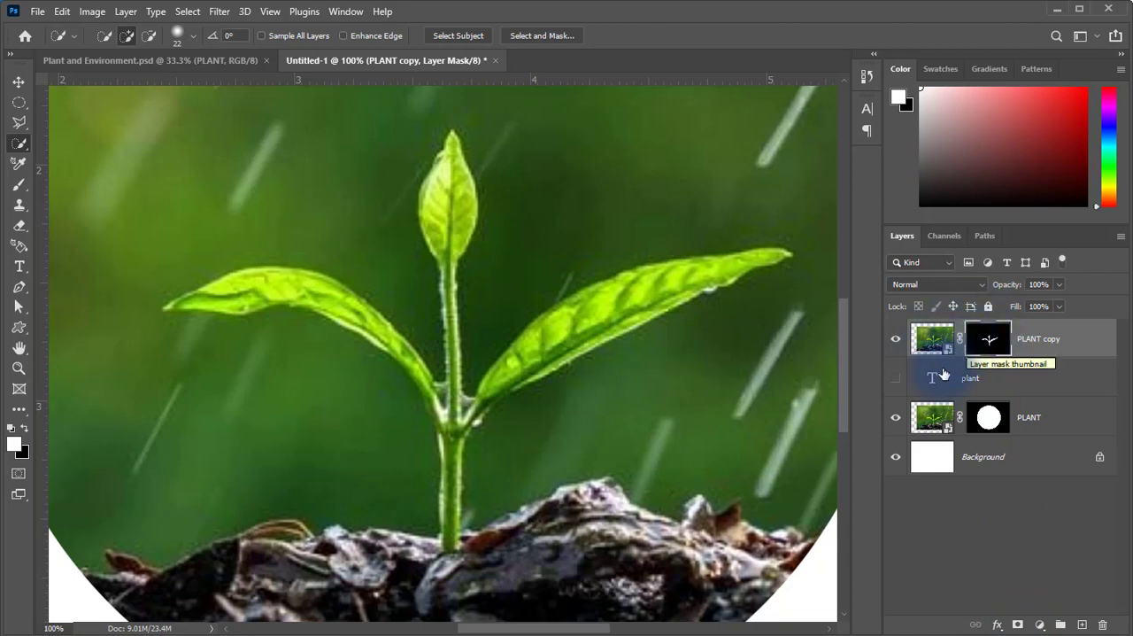
click(895, 420)
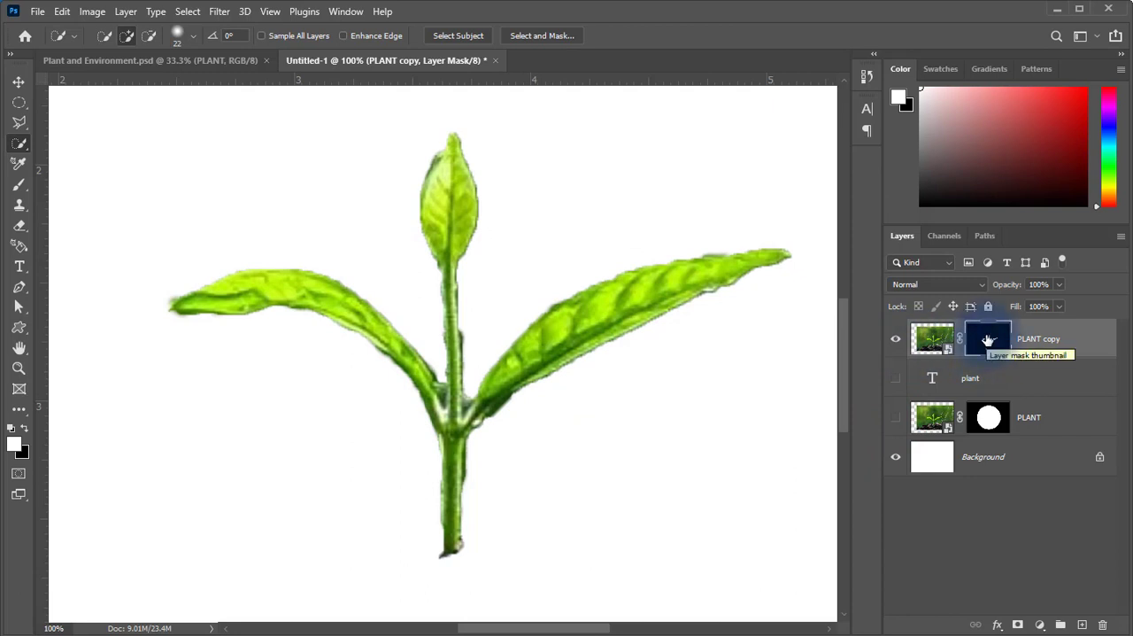
Disable the PLANT copy layer mask to compare with the full photo, and re-enable it.
right_click(988, 340)
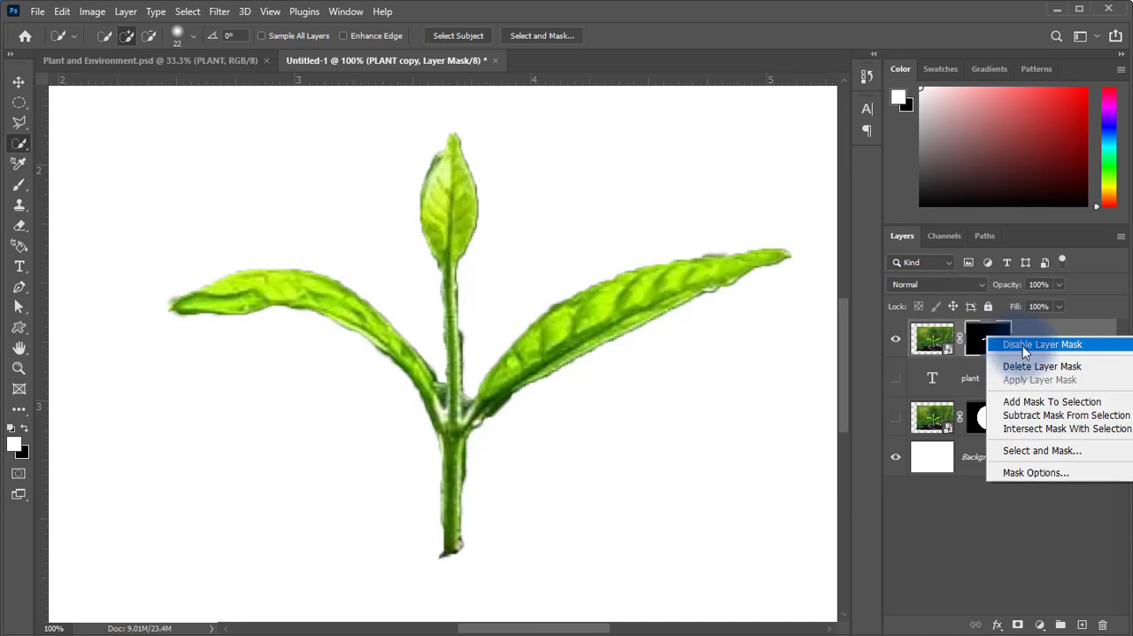
click(1015, 347)
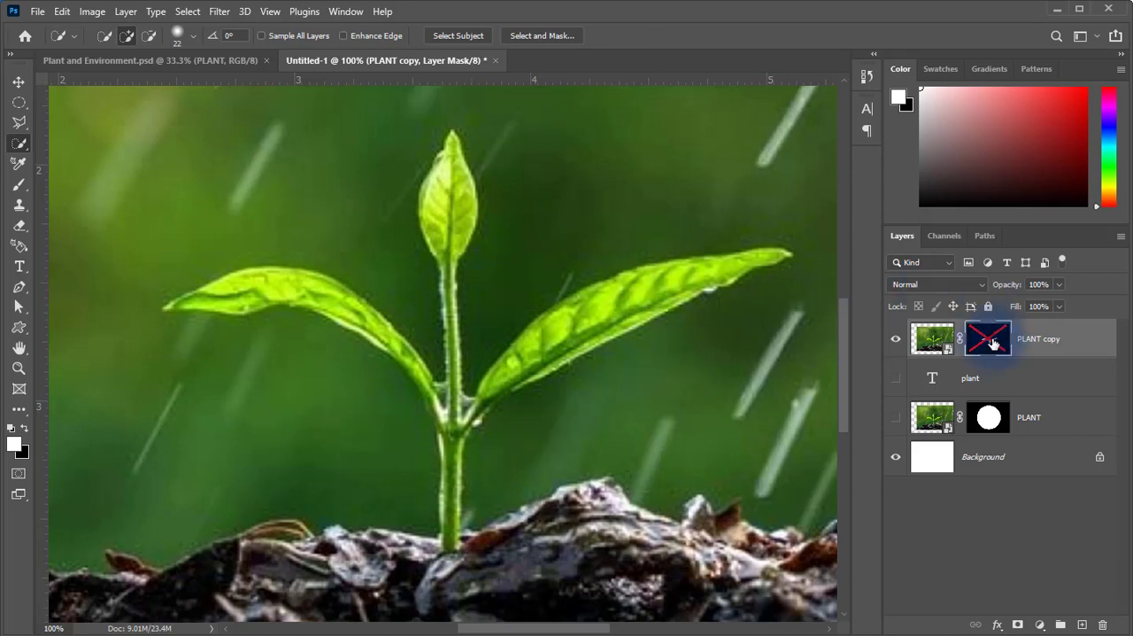
right_click(993, 344)
click(1024, 350)
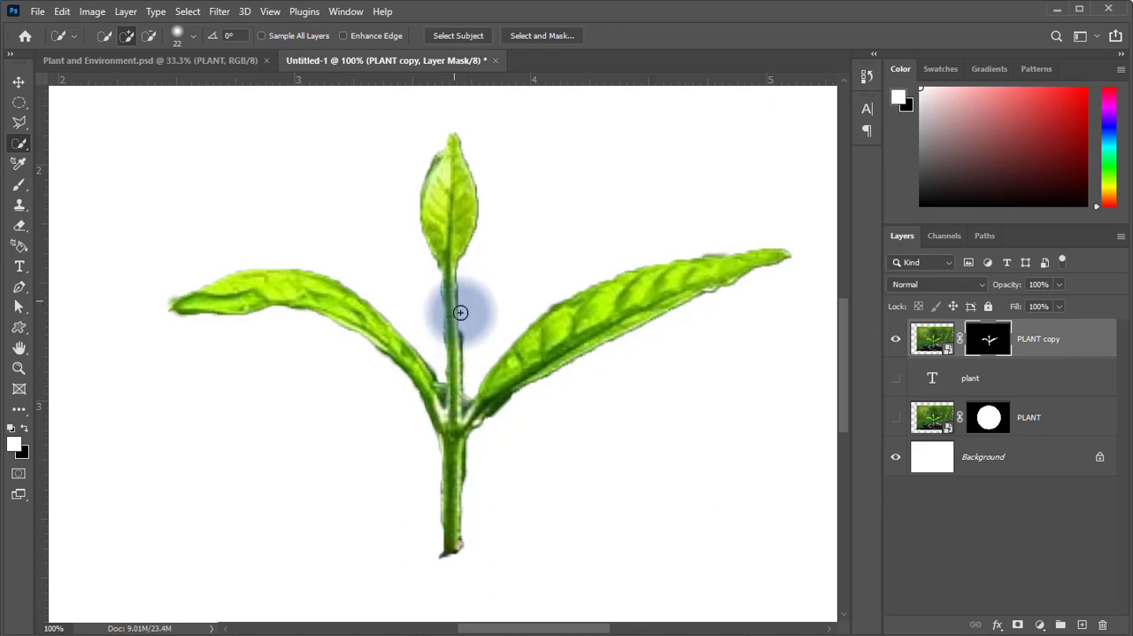
Set up the Brush tool with a Soft Round brush of 21 px and 92% hardness.
click(18, 186)
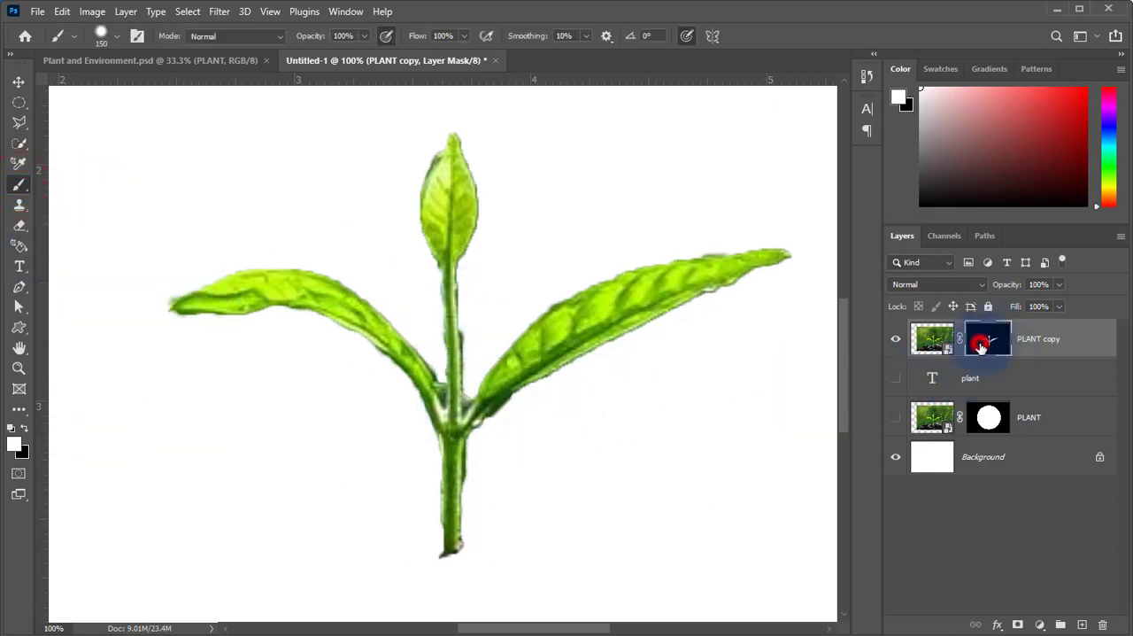
click(116, 36)
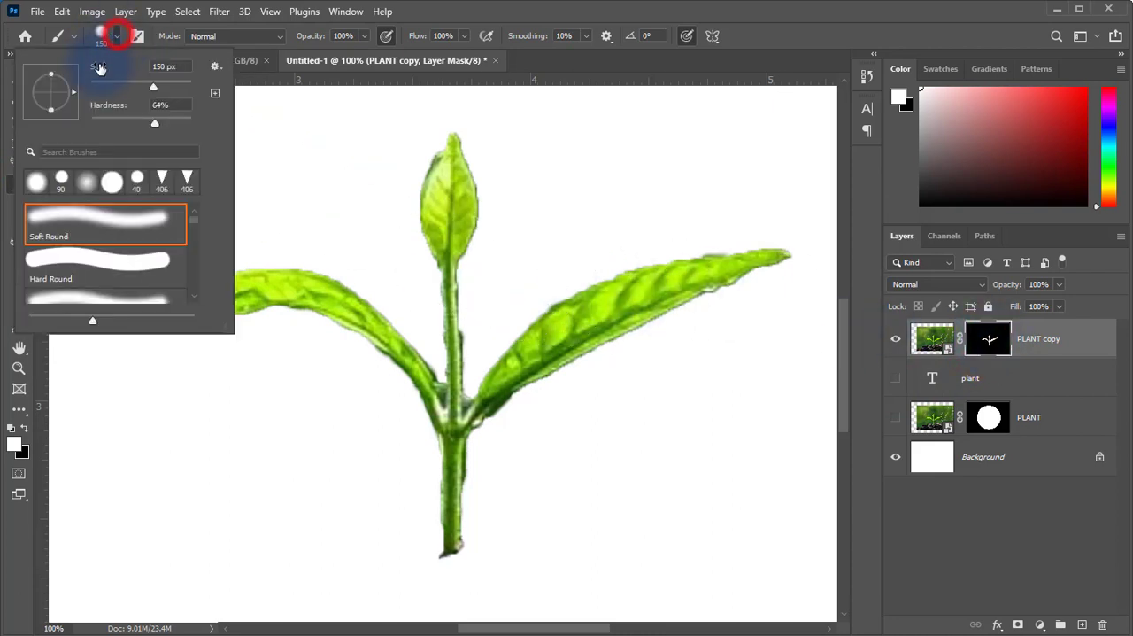
drag(102, 88, 103, 88)
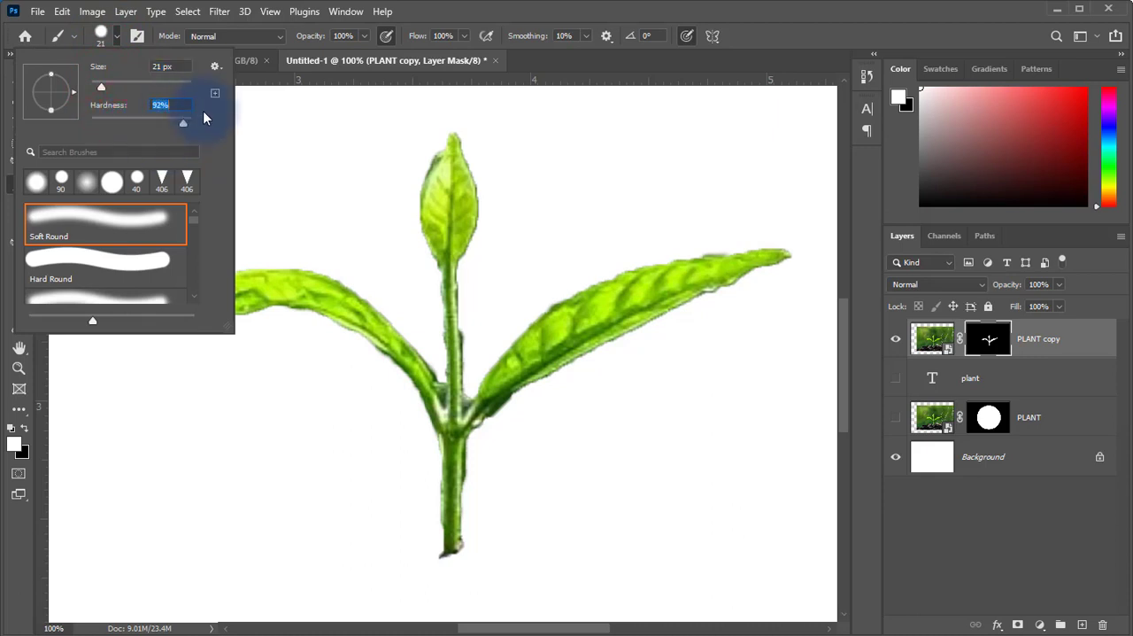
click(489, 13)
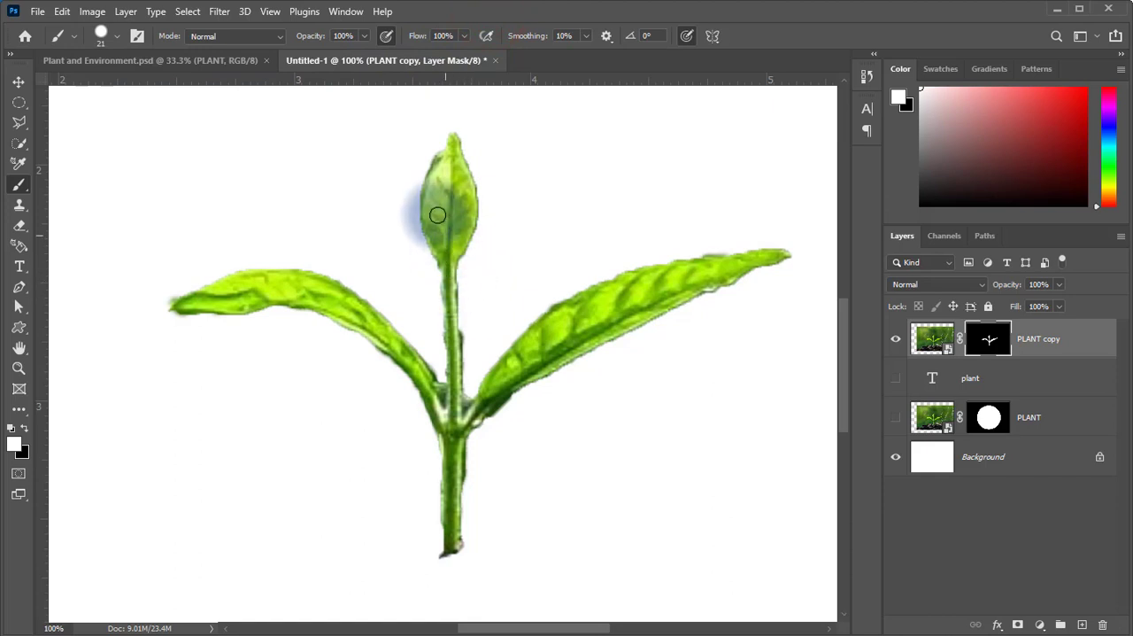
Paint the PLANT copy mask white to restore the top leaf and left leaf tip, and black to trim excess around the tip and stem.
drag(447, 157, 450, 151)
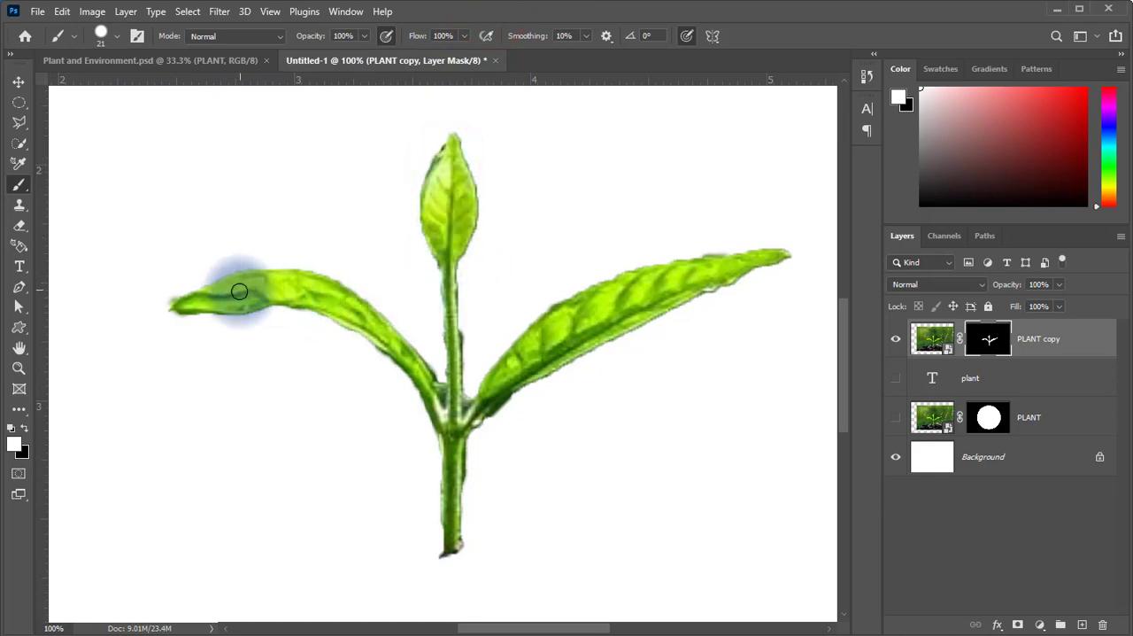
mouse_move(177, 305)
mouse_down()
mouse_move(255, 299)
mouse_move(159, 312)
mouse_up()
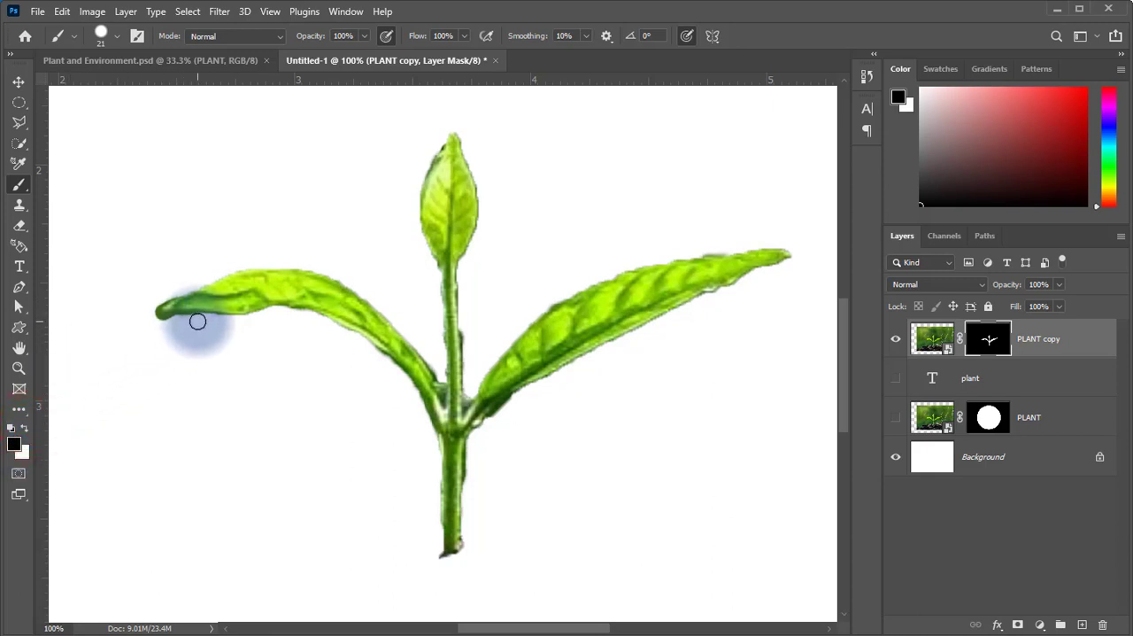
drag(197, 321, 136, 319)
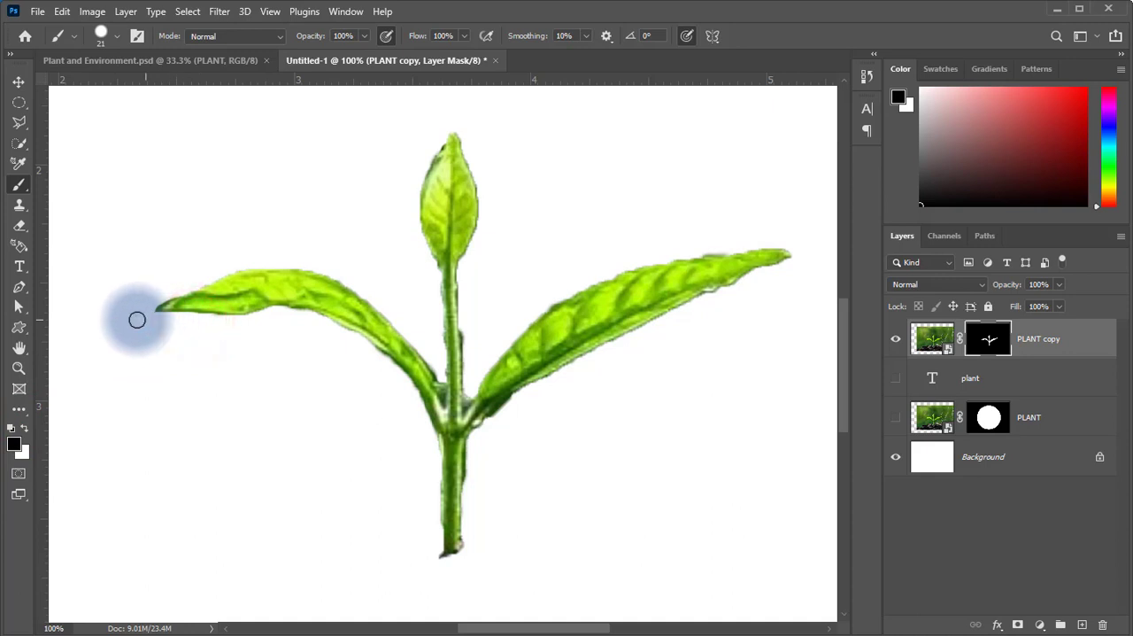
click(180, 284)
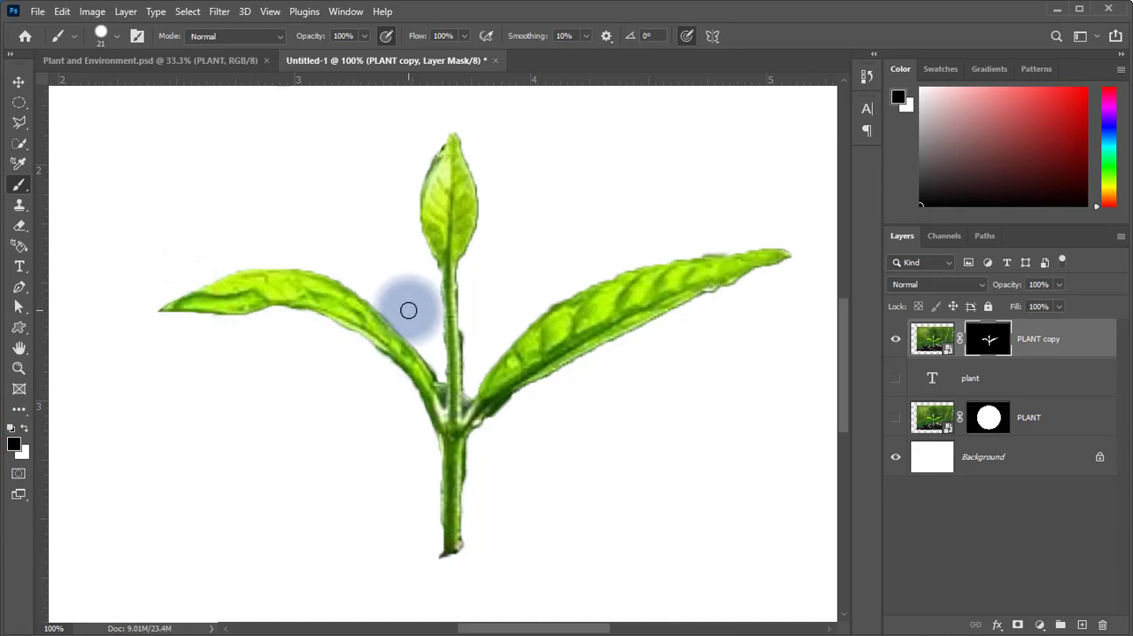
click(467, 325)
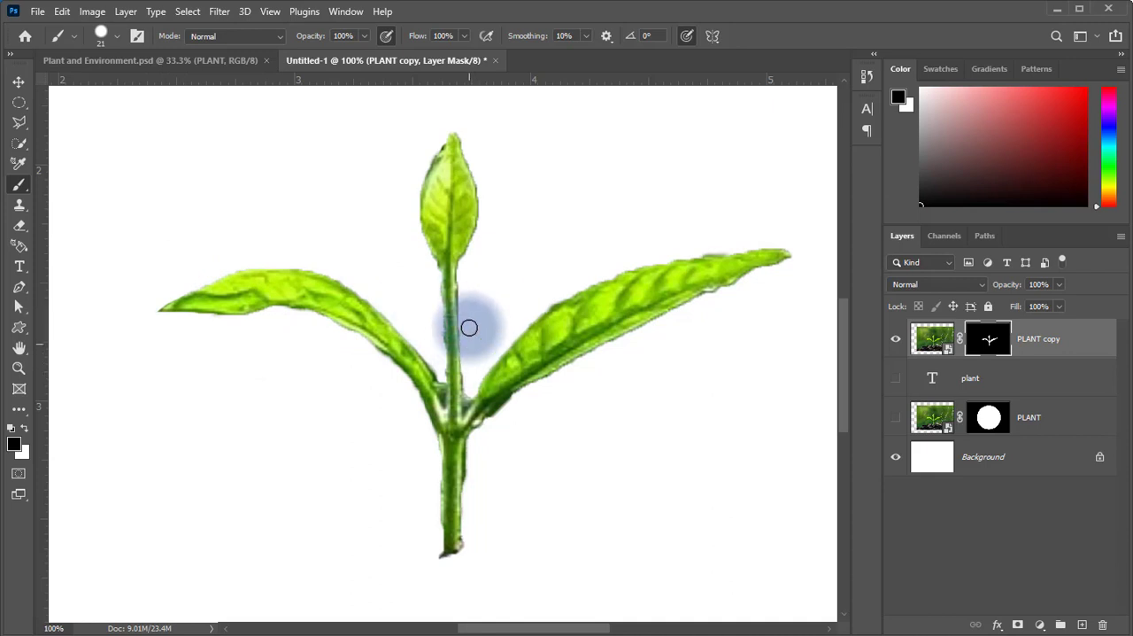
click(430, 280)
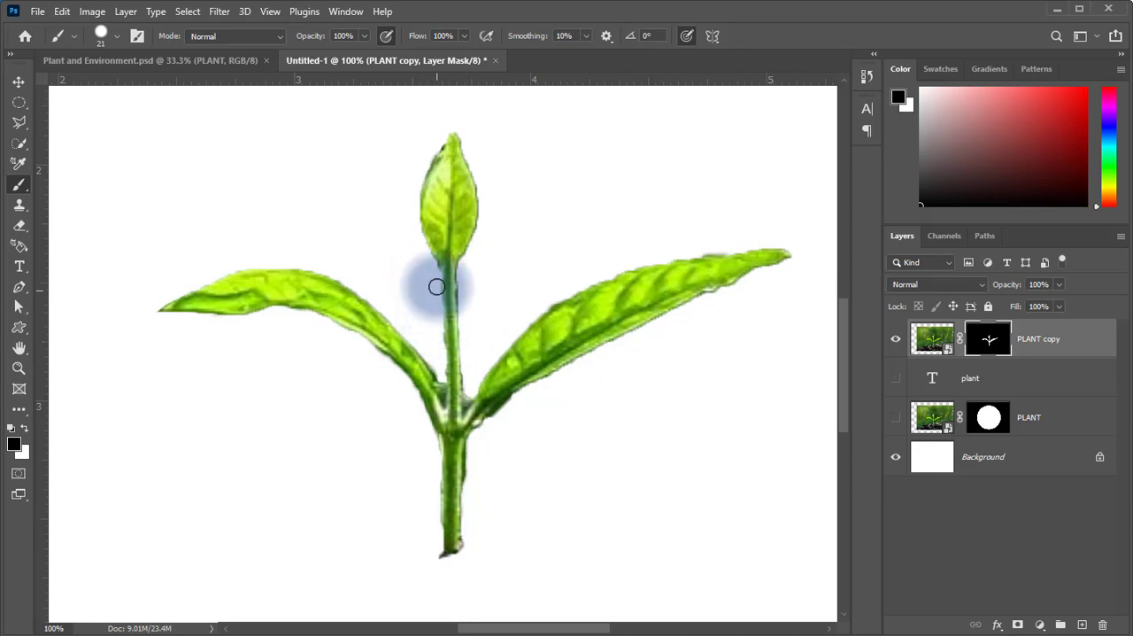
Paint the PLANT copy mask white along the stem's edge with a 10 px brush to restore the stem.
click(23, 428)
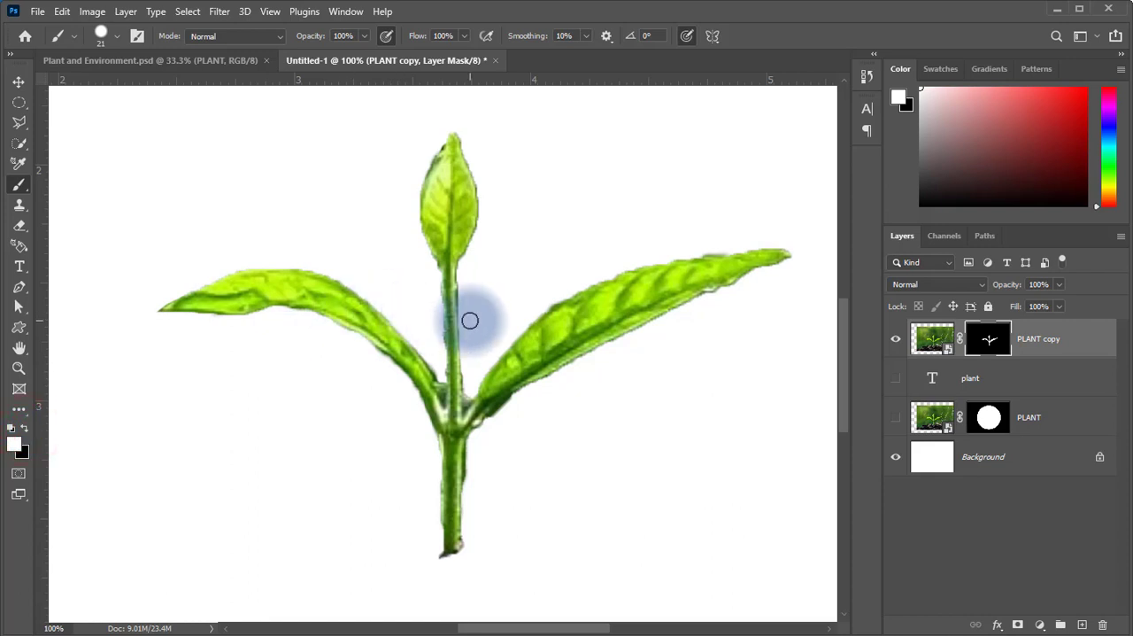
key(bracketleft)
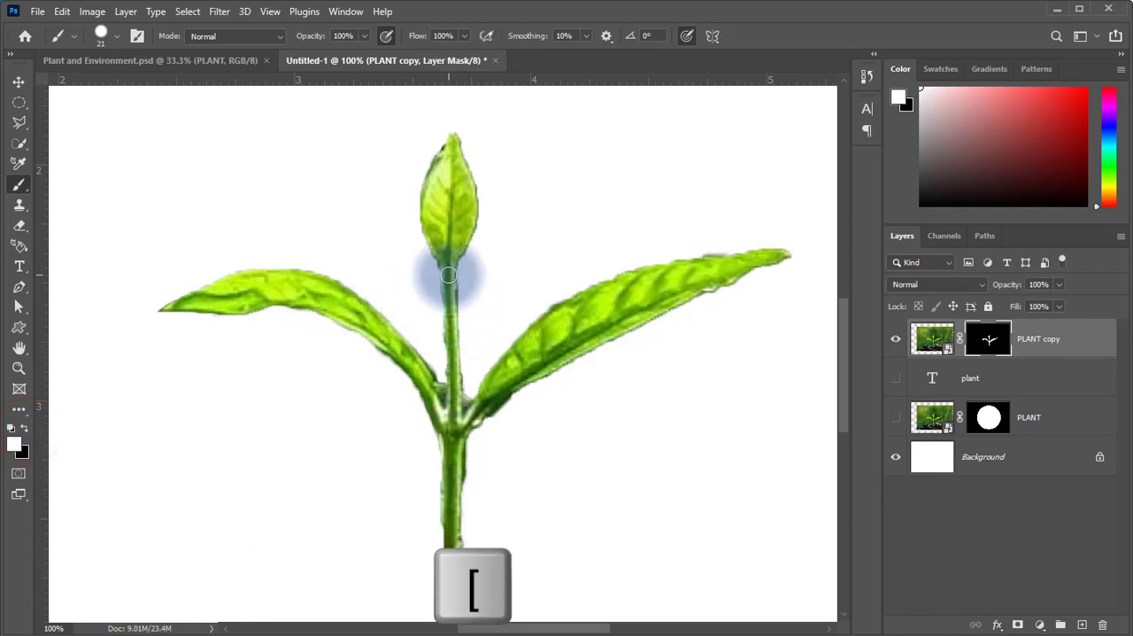
key(bracketleft)
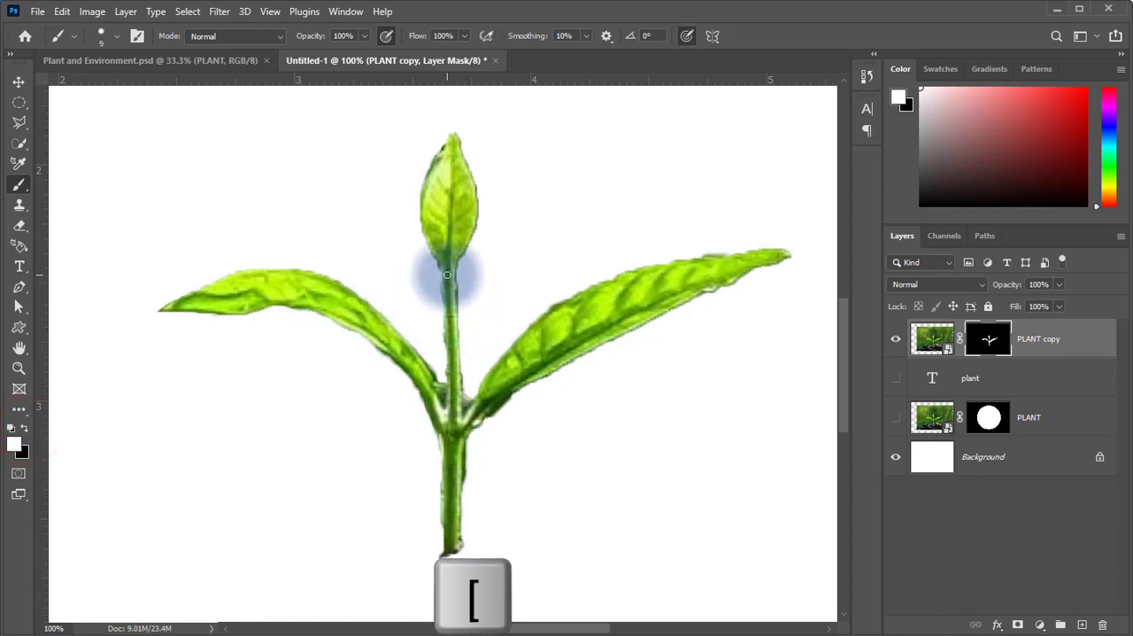
key(bracketright)
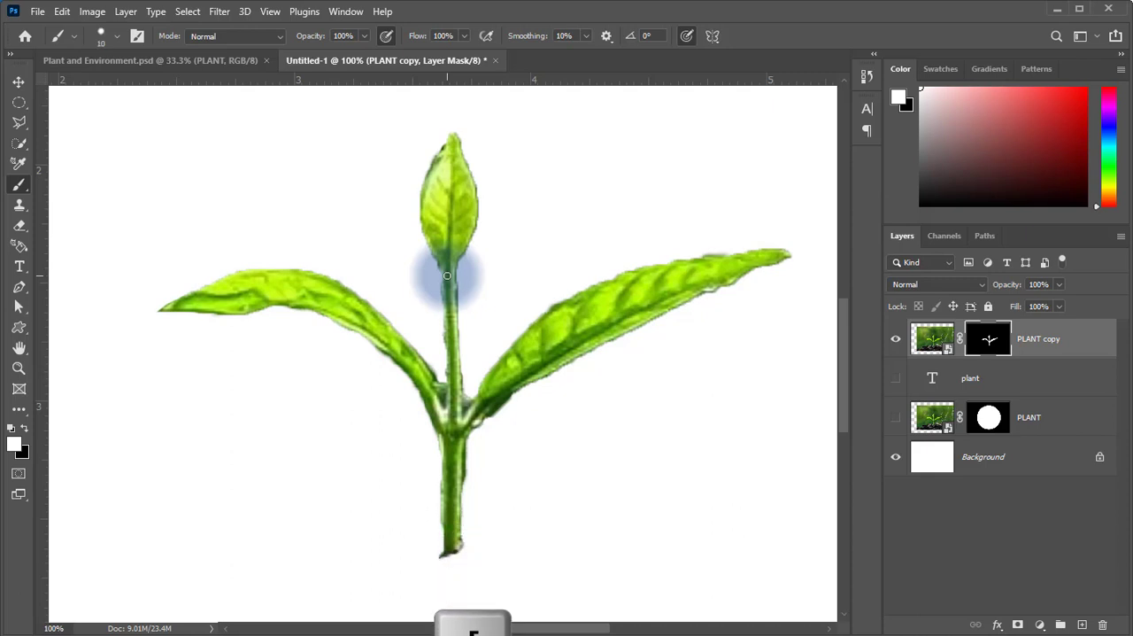
mouse_move(443, 264)
mouse_down()
mouse_move(449, 402)
mouse_move(454, 292)
mouse_move(456, 389)
mouse_move(478, 419)
mouse_move(491, 412)
mouse_move(470, 429)
mouse_move(474, 416)
mouse_move(459, 450)
mouse_move(453, 434)
mouse_move(459, 543)
mouse_move(442, 430)
mouse_move(446, 542)
mouse_move(440, 514)
mouse_up()
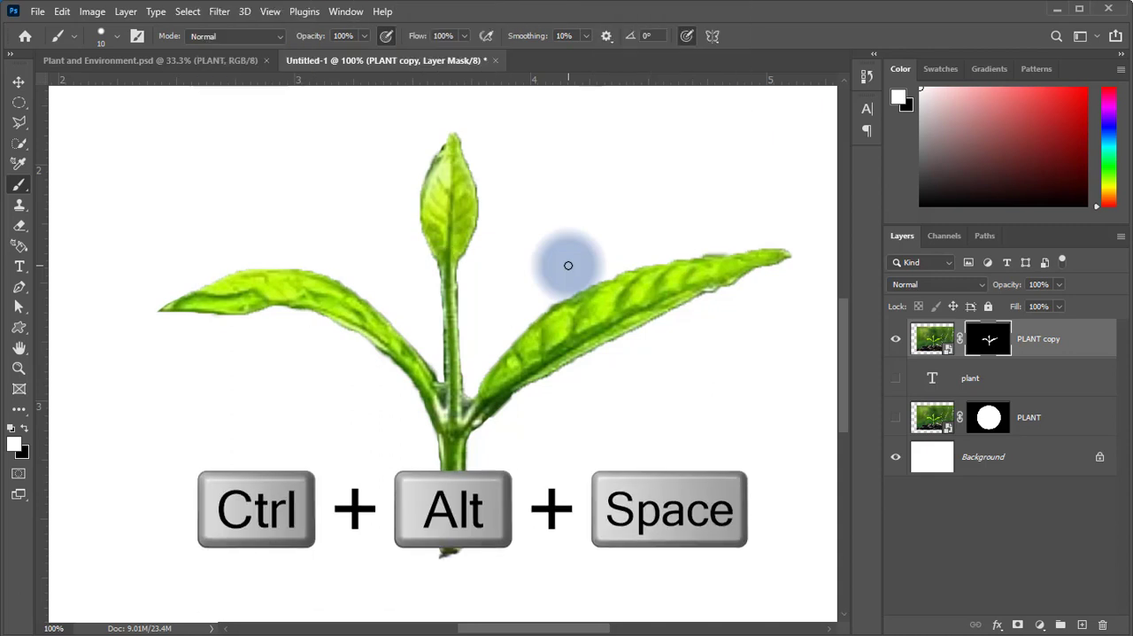
Show the PLANT photo layer and the plant text layer again.
ctrl+alt+click(455, 359)
ctrl+alt+click(484, 337)
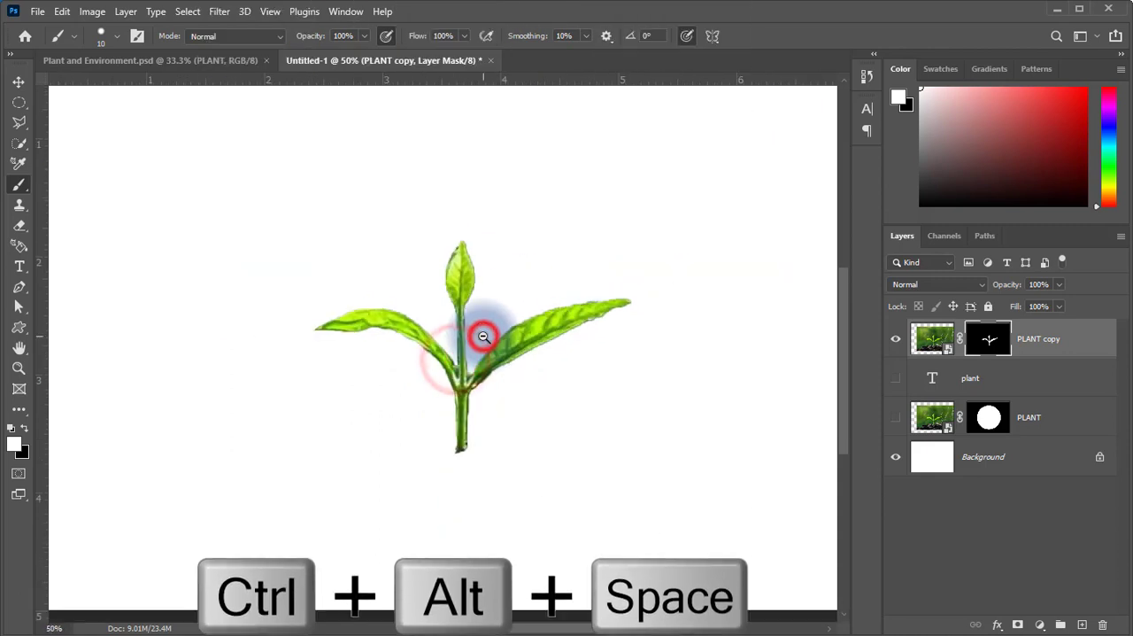
ctrl+alt+click(484, 337)
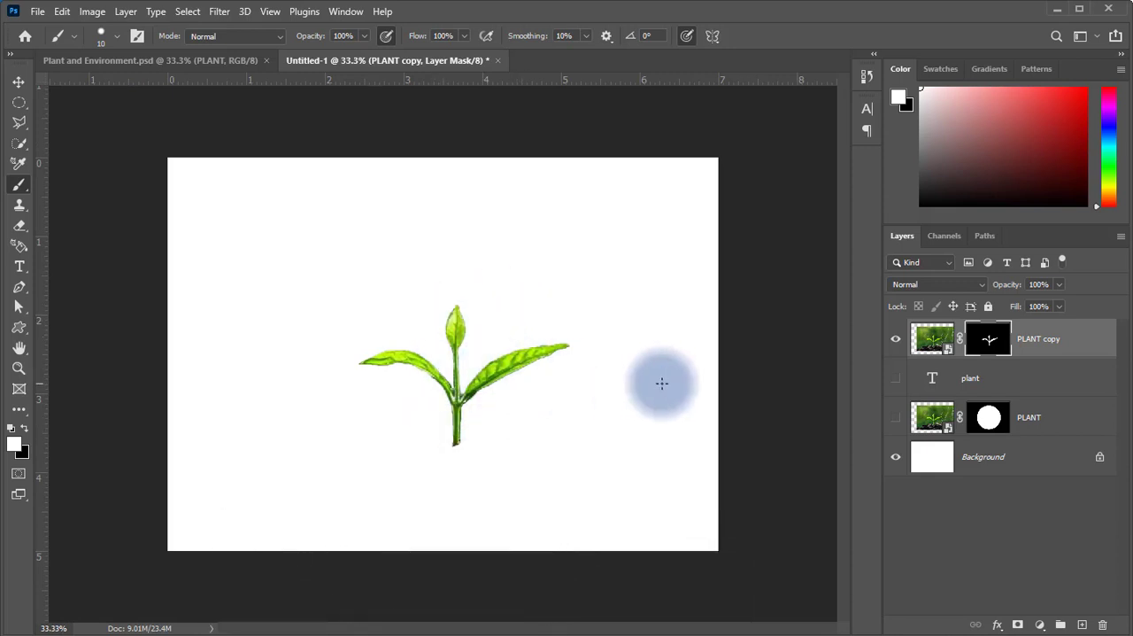
click(897, 418)
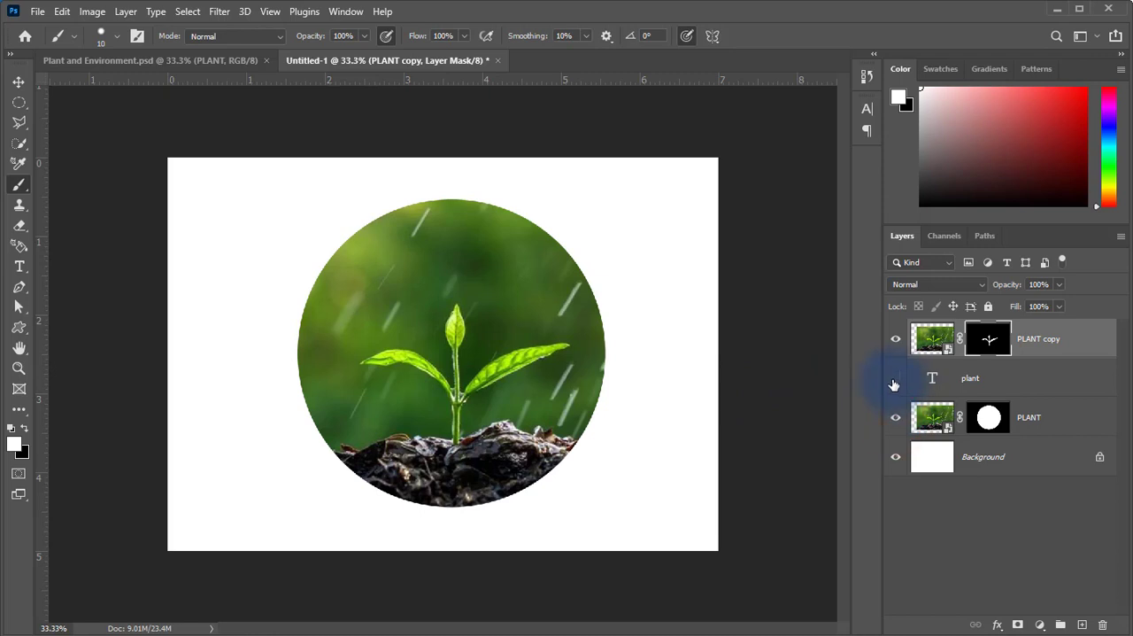
click(896, 379)
Move the plant text layer above PLANT copy to compare the stacking, and return it below PLANT copy.
click(931, 378)
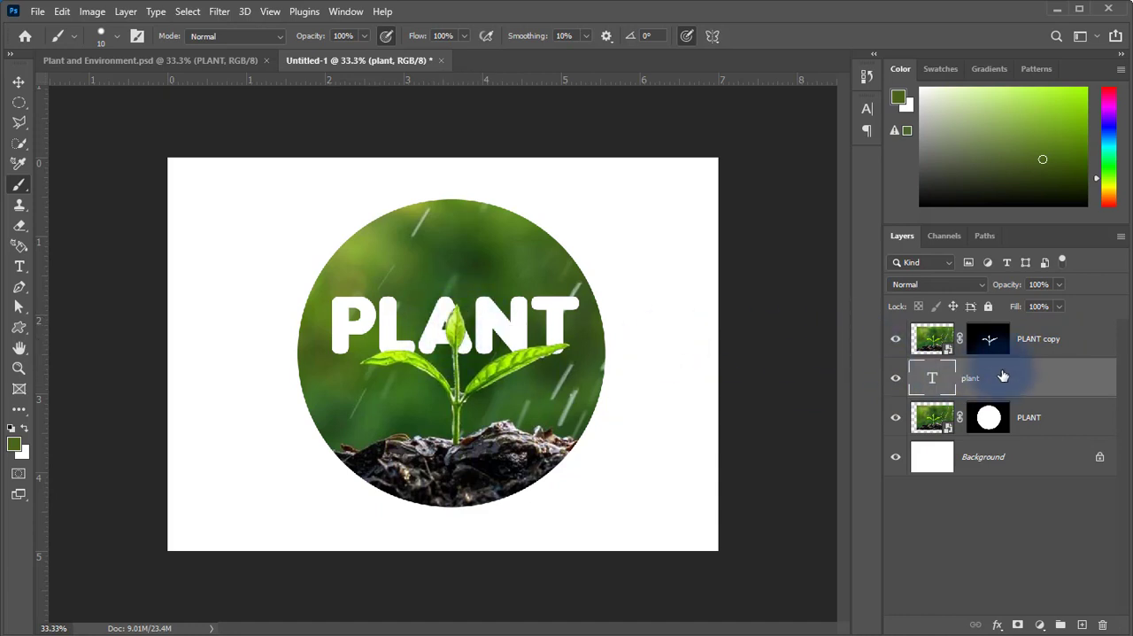
drag(1004, 378, 1010, 330)
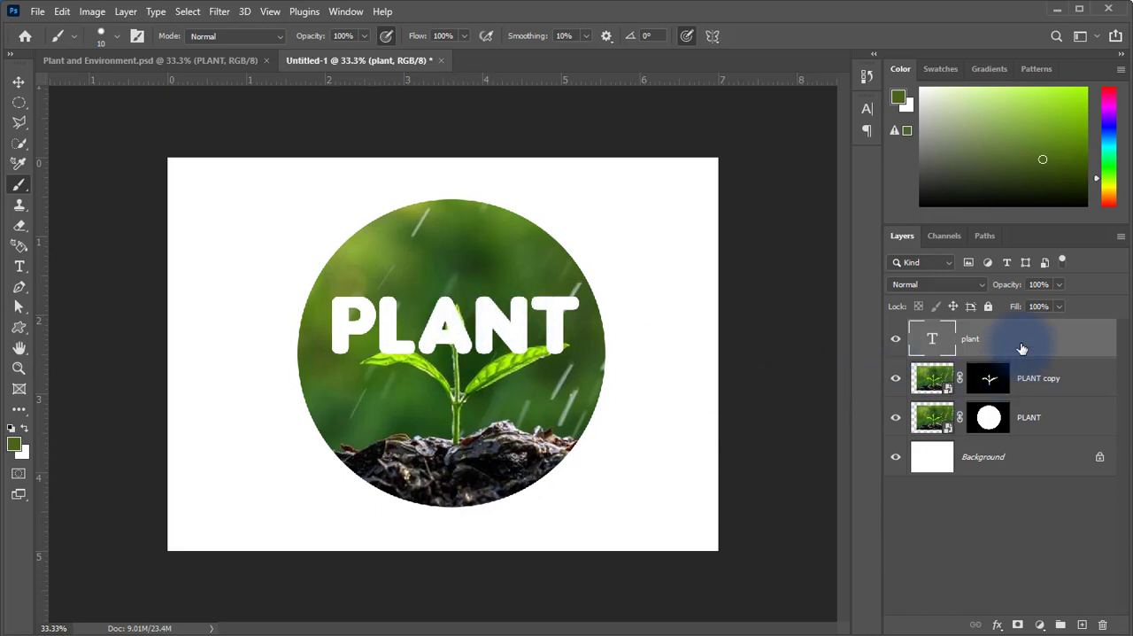
drag(1022, 344, 1012, 392)
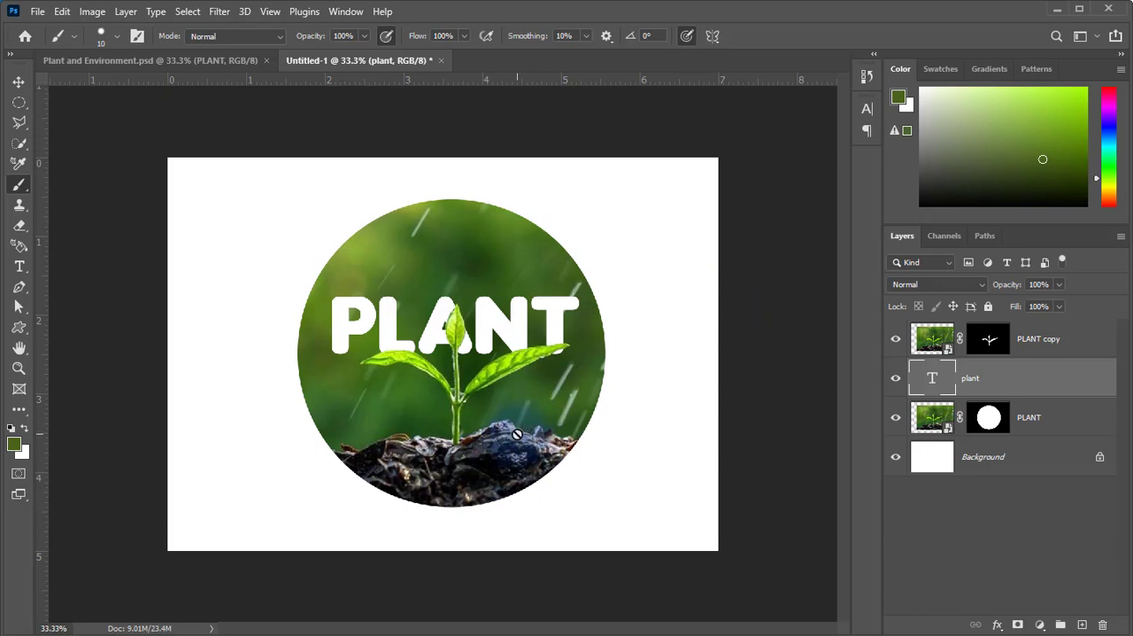
Unlink the circular mask from the photo on the PLANT layer and activate the Move tool.
click(988, 418)
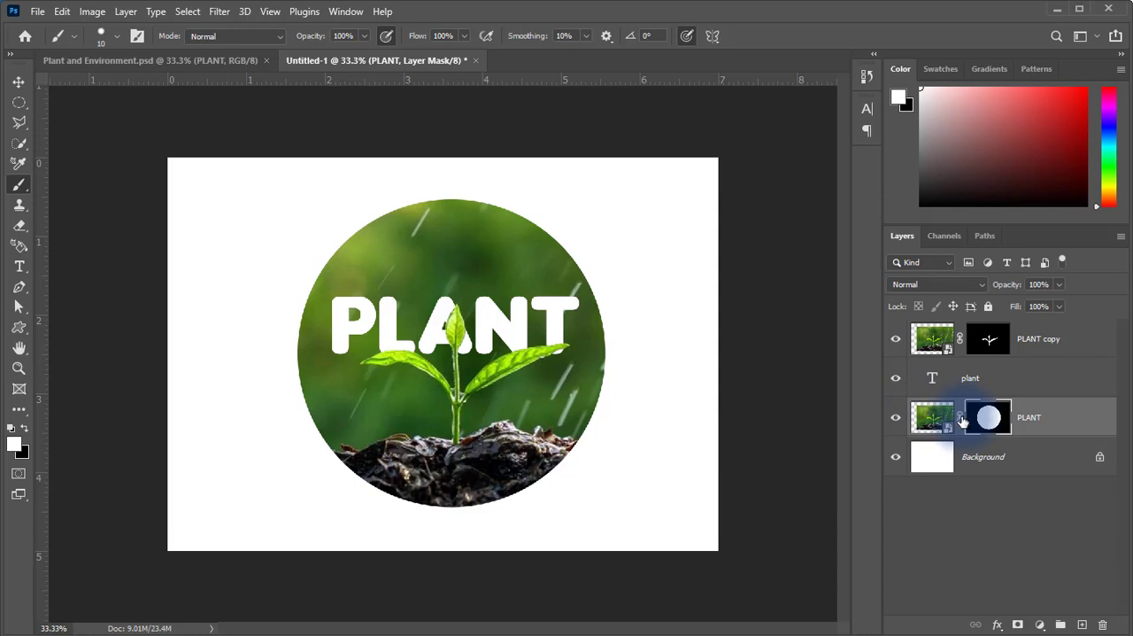
click(961, 424)
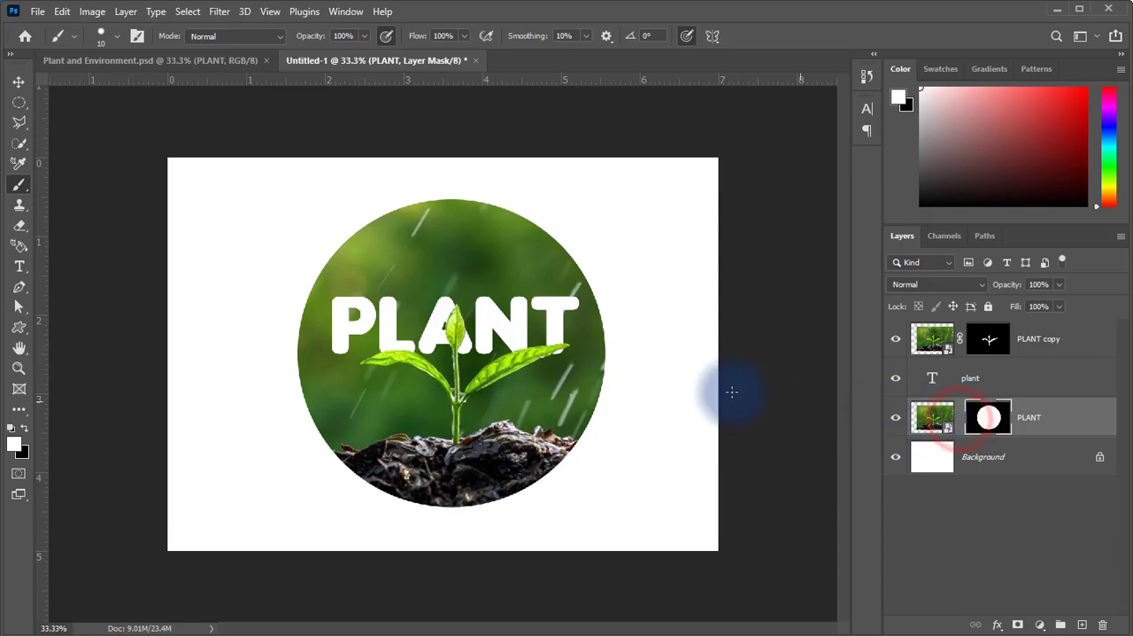
click(19, 85)
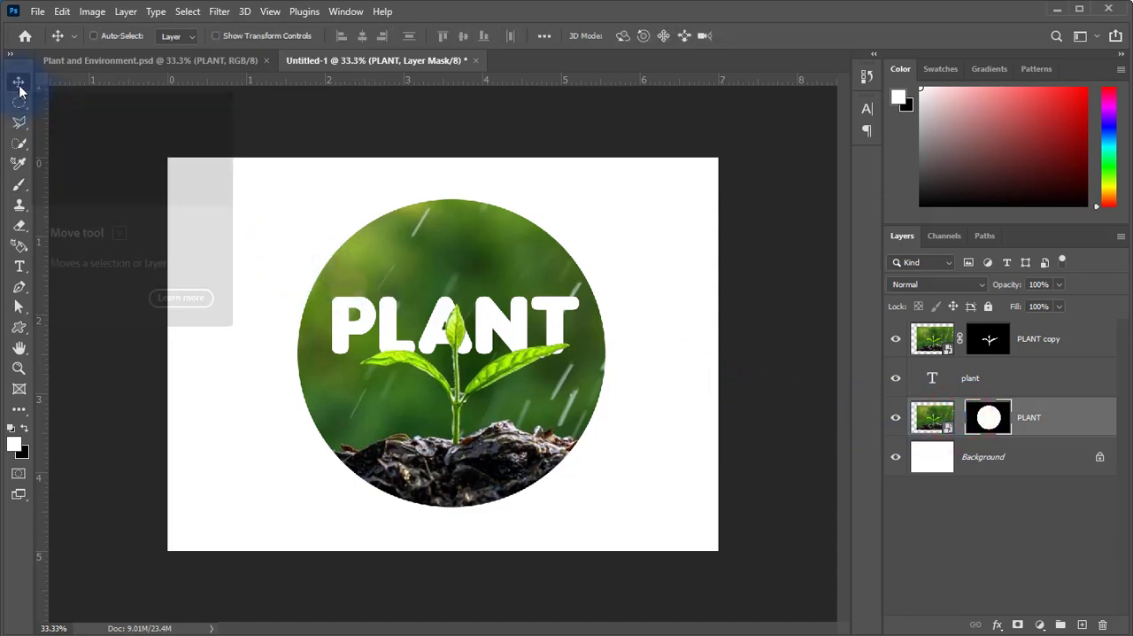
Try moving the PLANT layer's circular mask on its own and its photo on its own, undoing each move.
drag(485, 364, 542, 352)
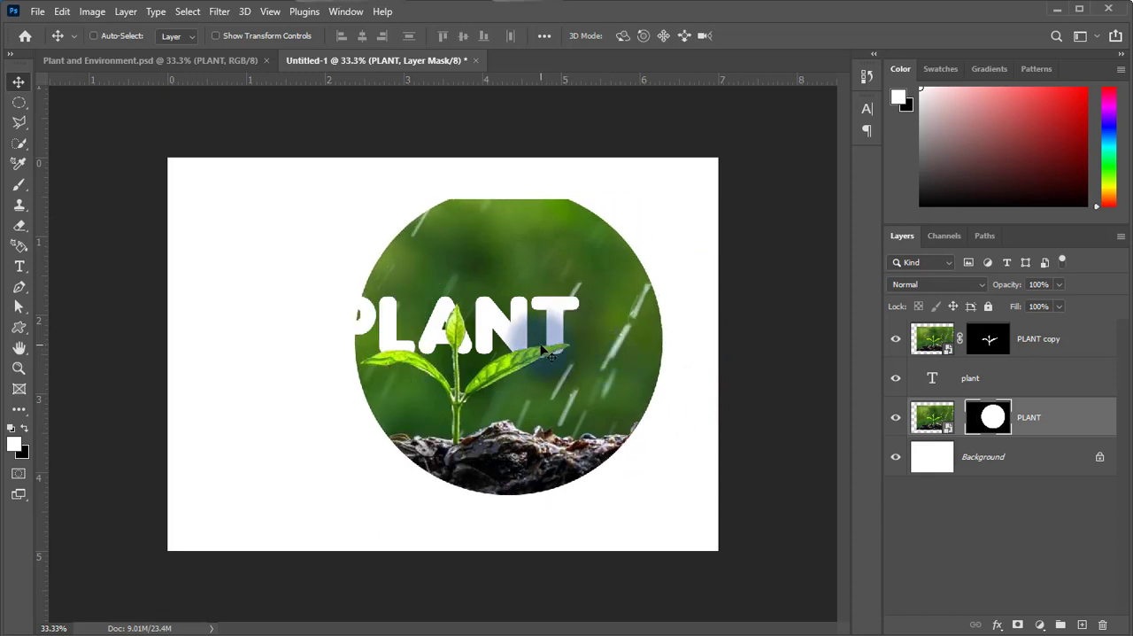
key(ctrl+z)
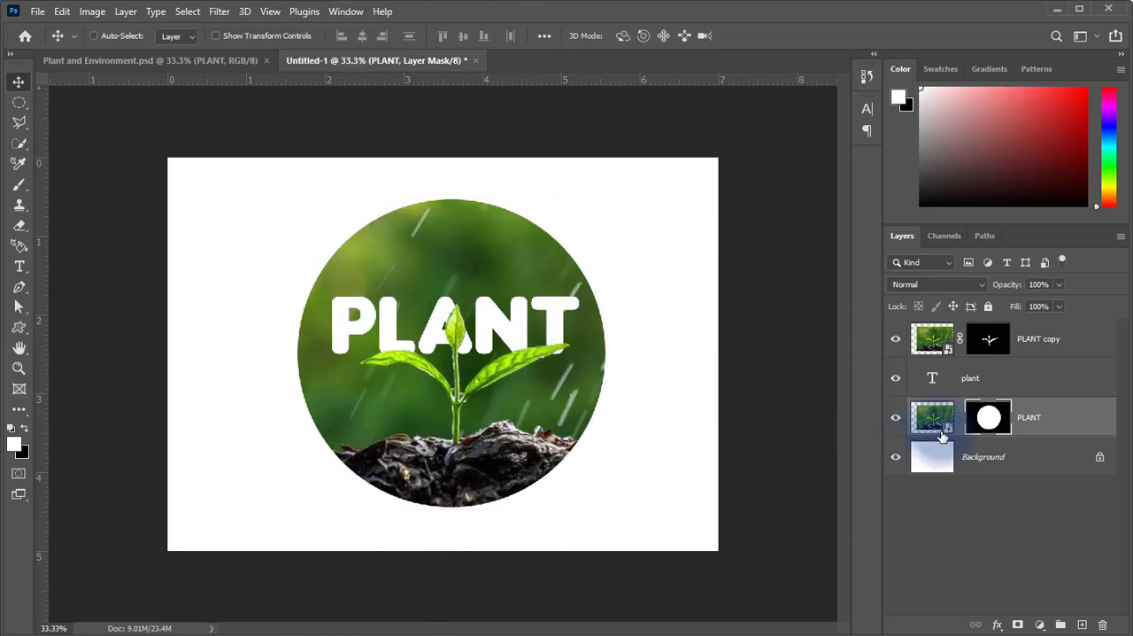
click(937, 417)
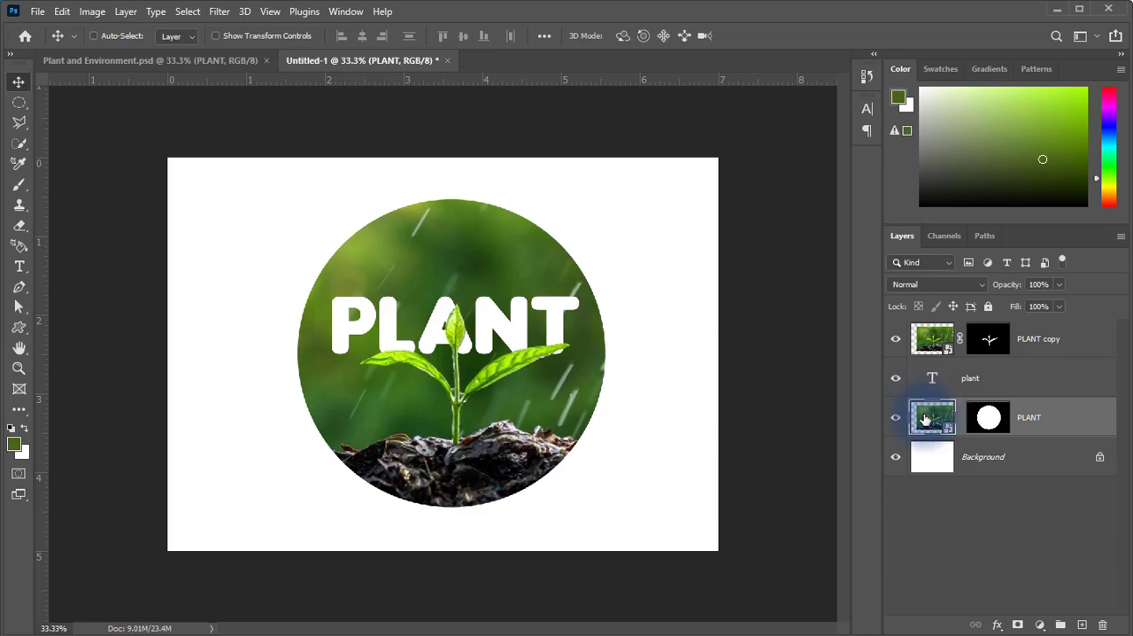
drag(504, 392, 469, 385)
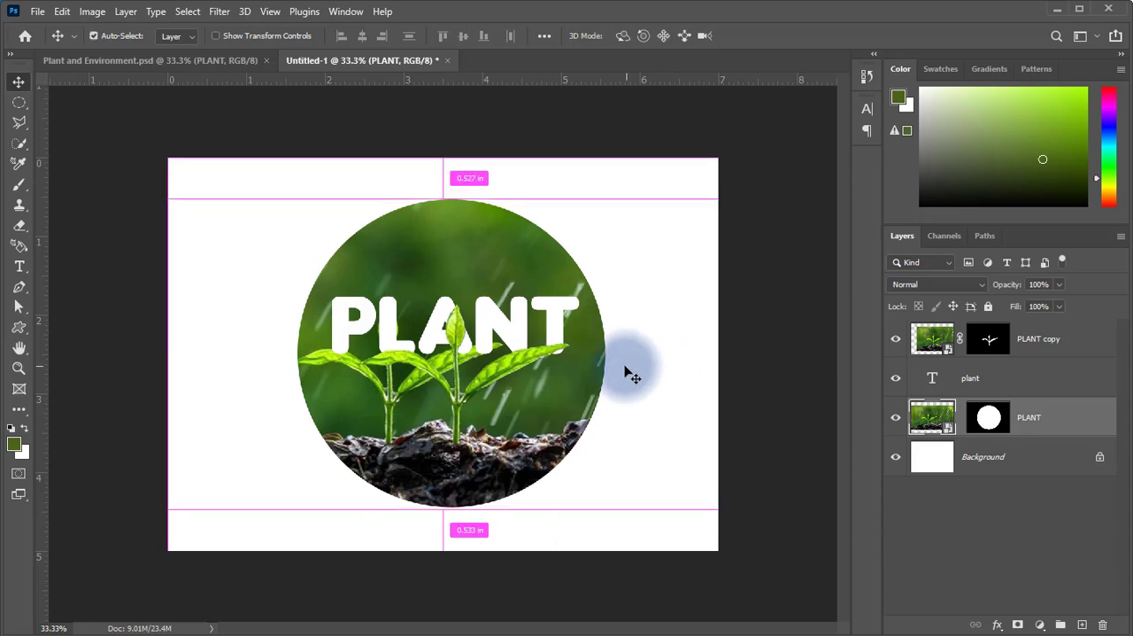
key(ctrl+z)
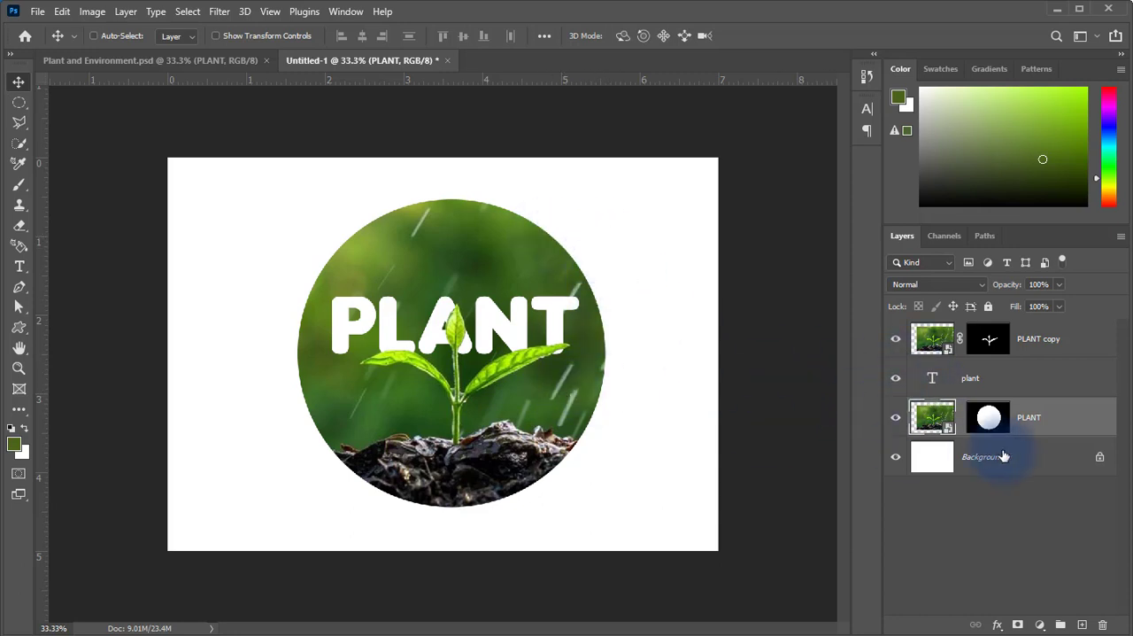
Select the PLANT photo and the PLANT copy layer together and shift them slightly to the right within the circle.
click(932, 409)
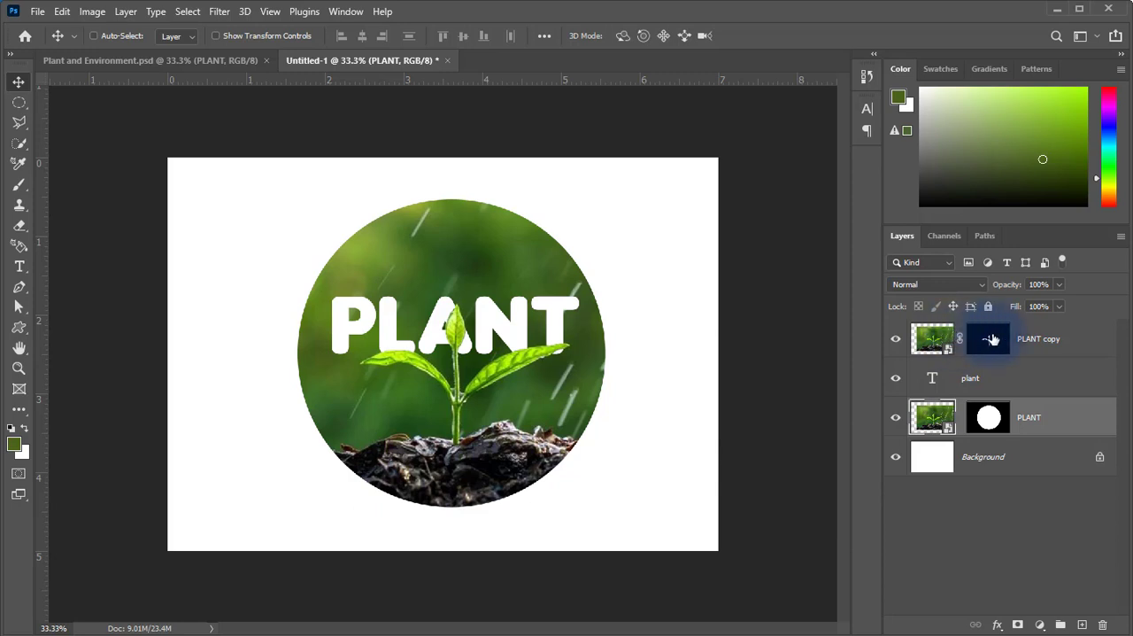
ctrl+click(1050, 338)
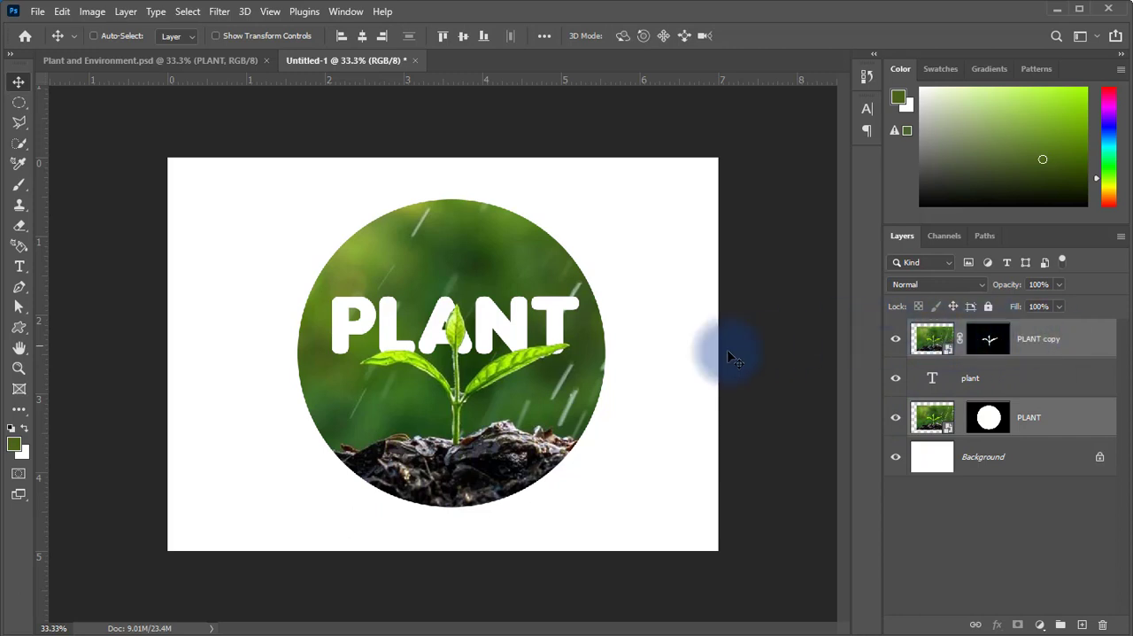
mouse_move(464, 396)
mouse_down()
mouse_move(533, 396)
mouse_move(451, 393)
mouse_move(476, 398)
mouse_move(468, 405)
mouse_move(478, 395)
mouse_up()
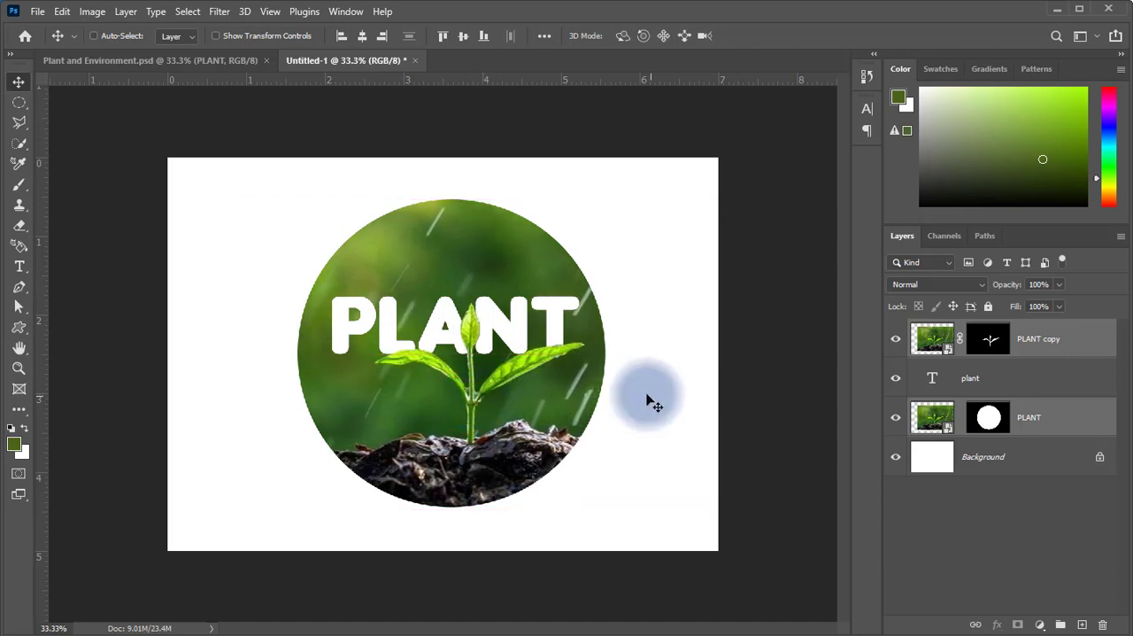
mouse_move(557, 392)
mouse_down()
mouse_move(557, 380)
mouse_move(553, 389)
mouse_up()
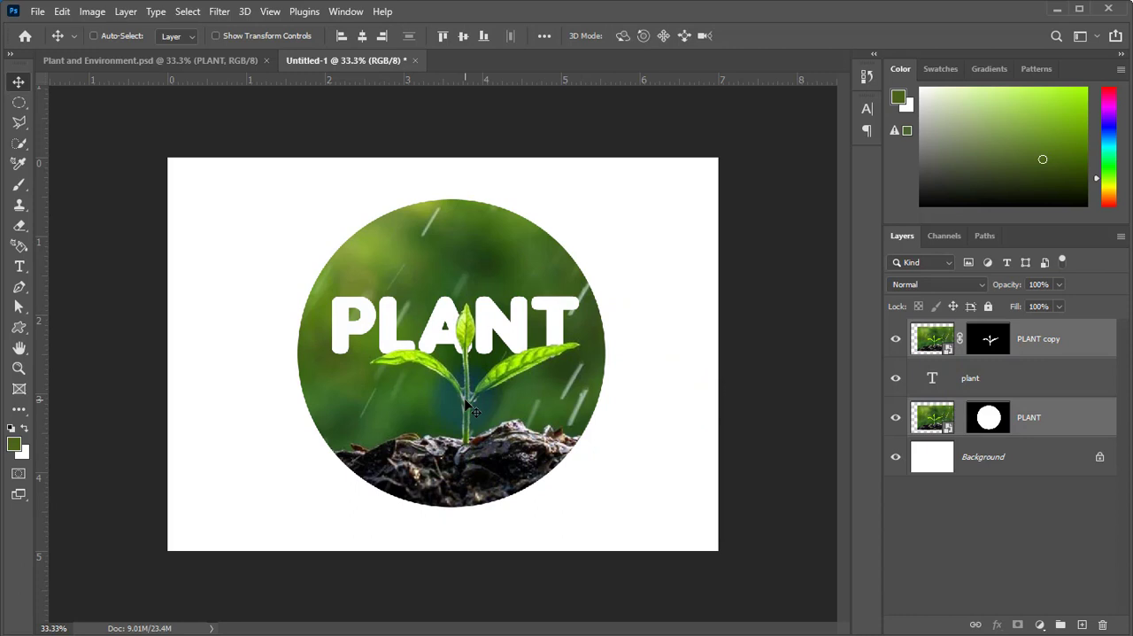
Add the text "Save the environment" at 18 pt beneath the word PLANT, on a layer directly above the plant text.
click(974, 379)
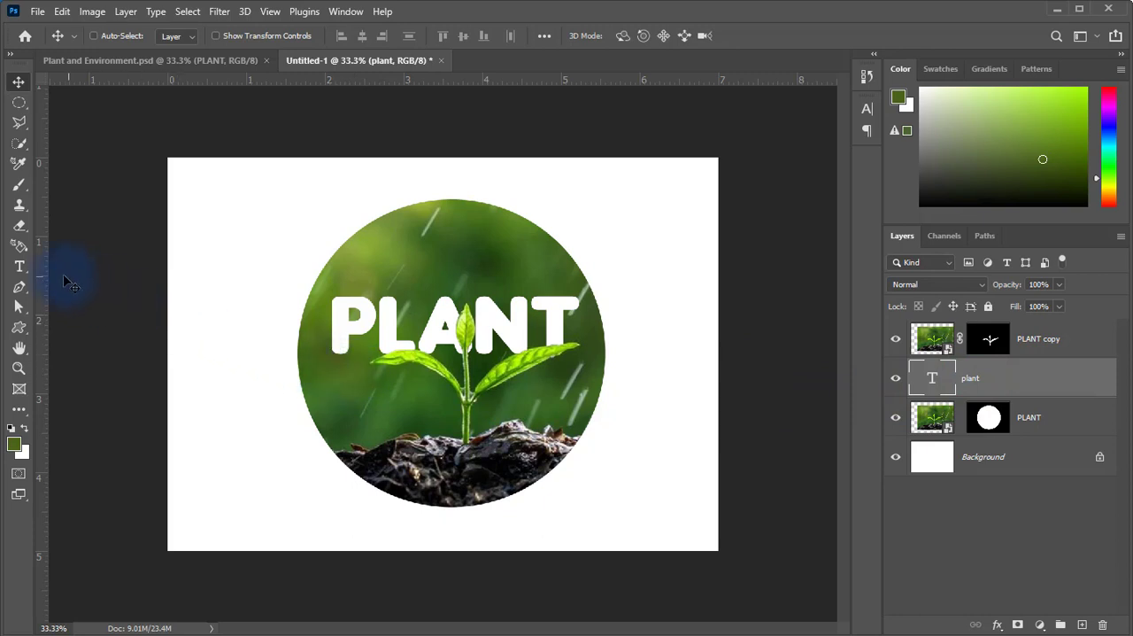
click(17, 267)
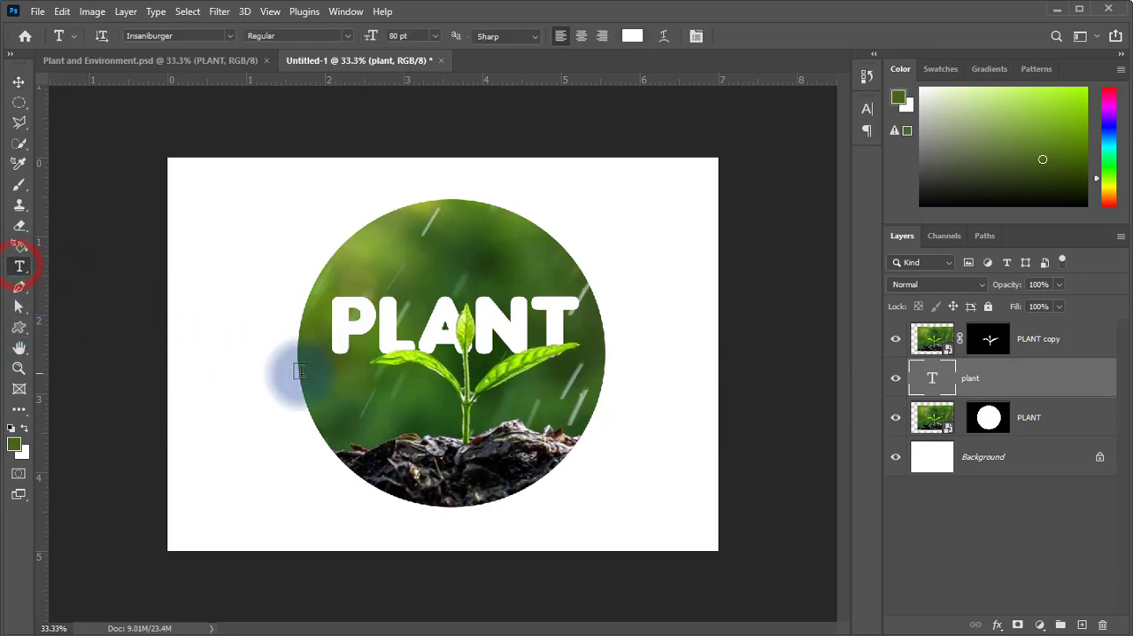
click(343, 386)
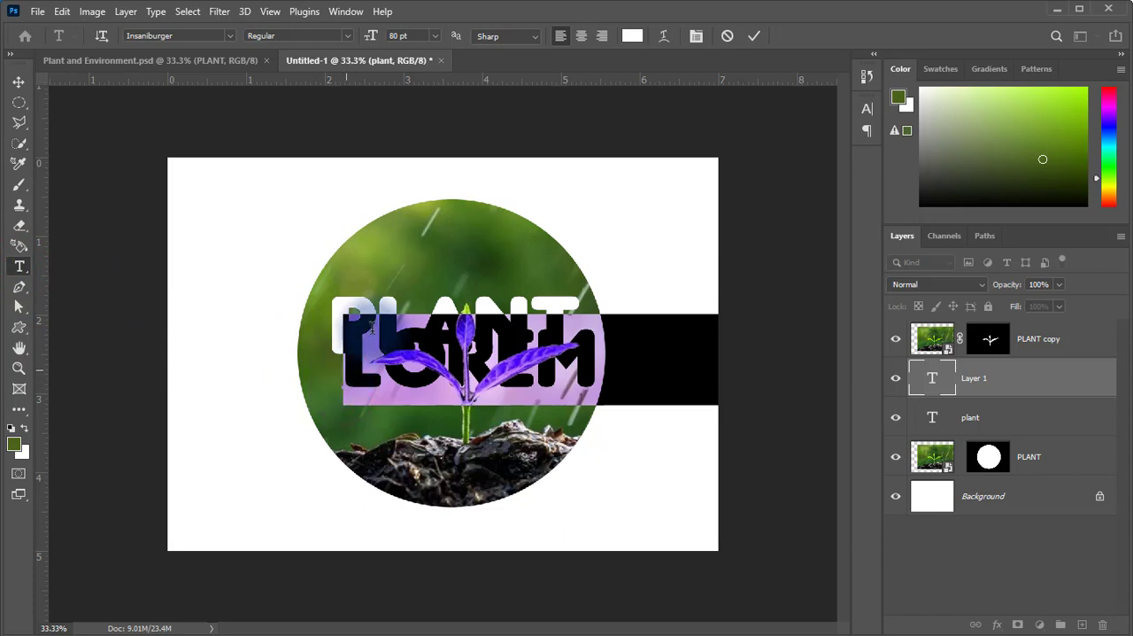
click(412, 36)
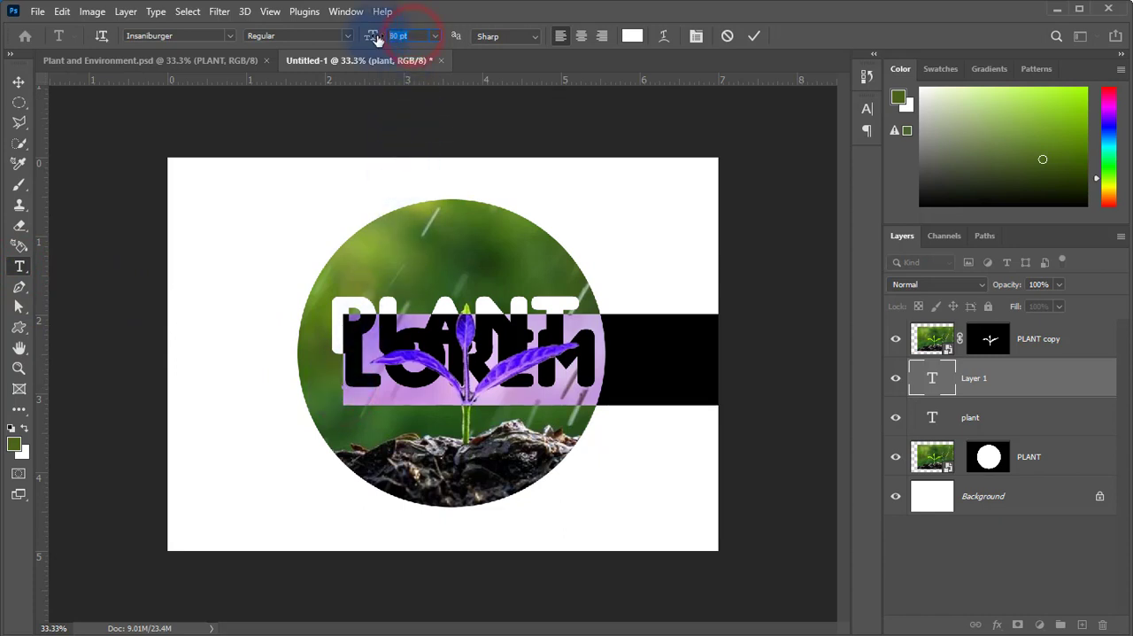
key(Return)
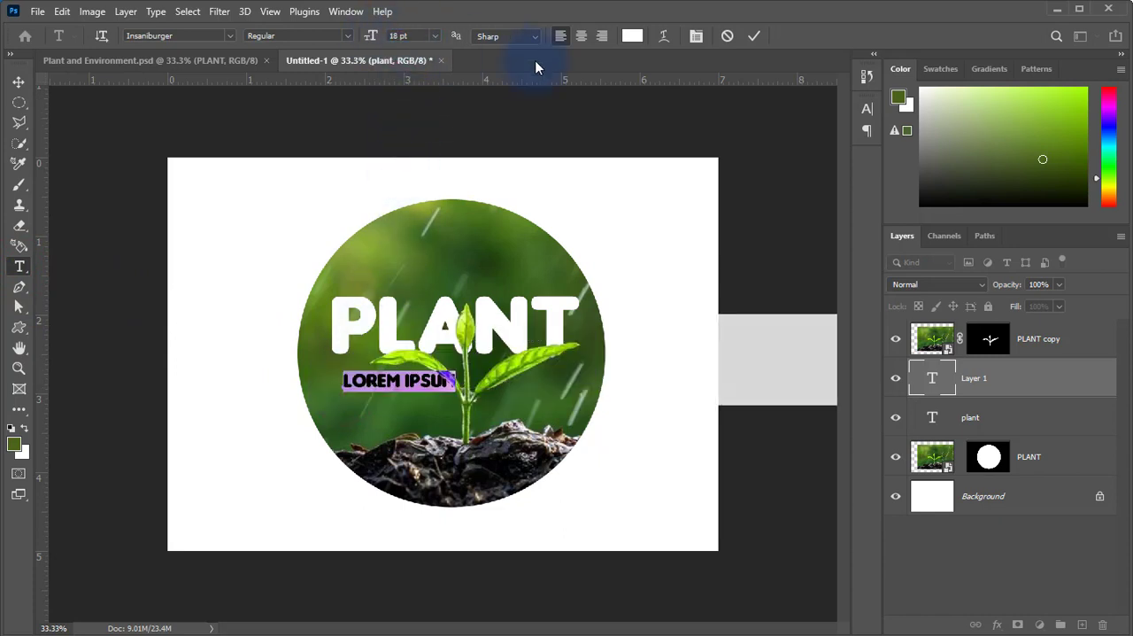
double_click(356, 382)
triple_click(357, 383)
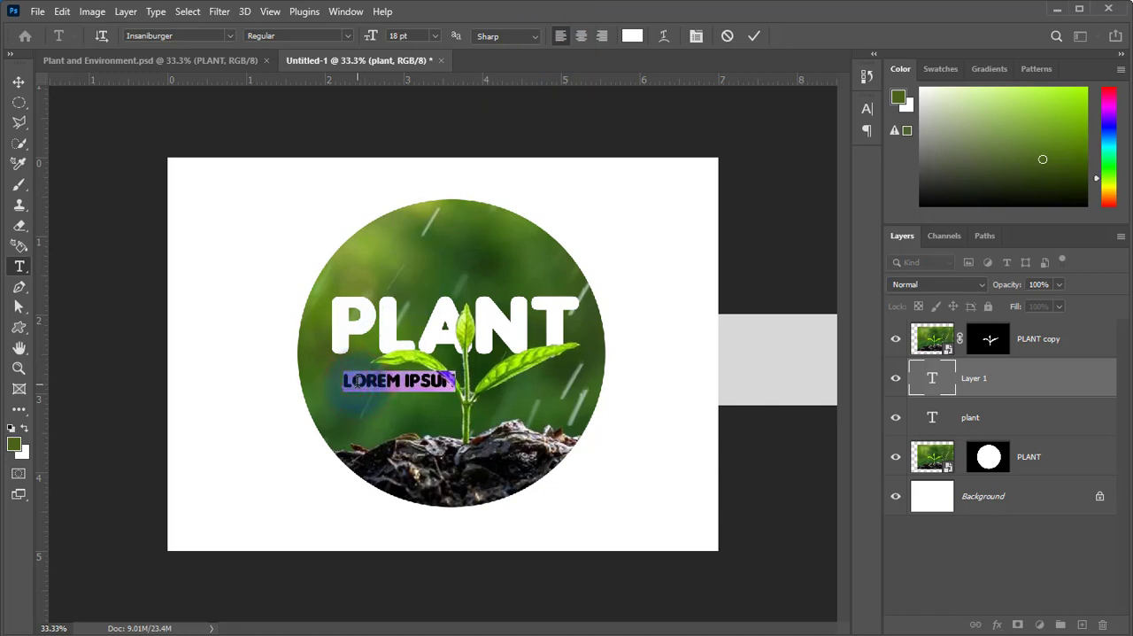
text(SAVE THE ENVIRONMENT)
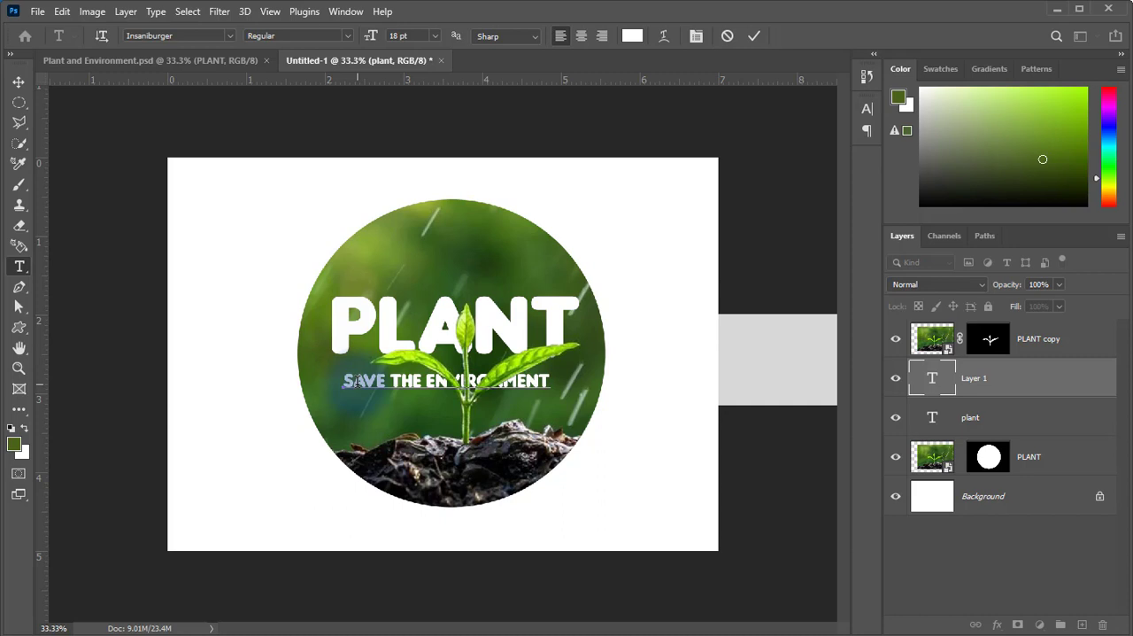
Move the "Save the environment" text up close beneath PLANT and align its left edge with the P.
click(19, 82)
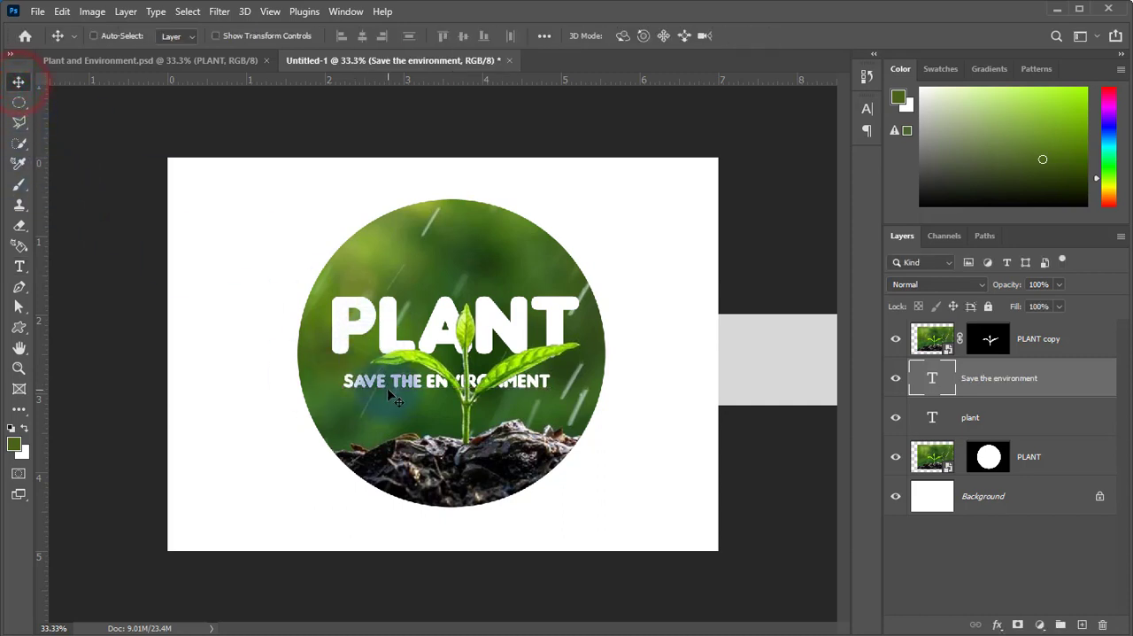
drag(390, 396, 379, 387)
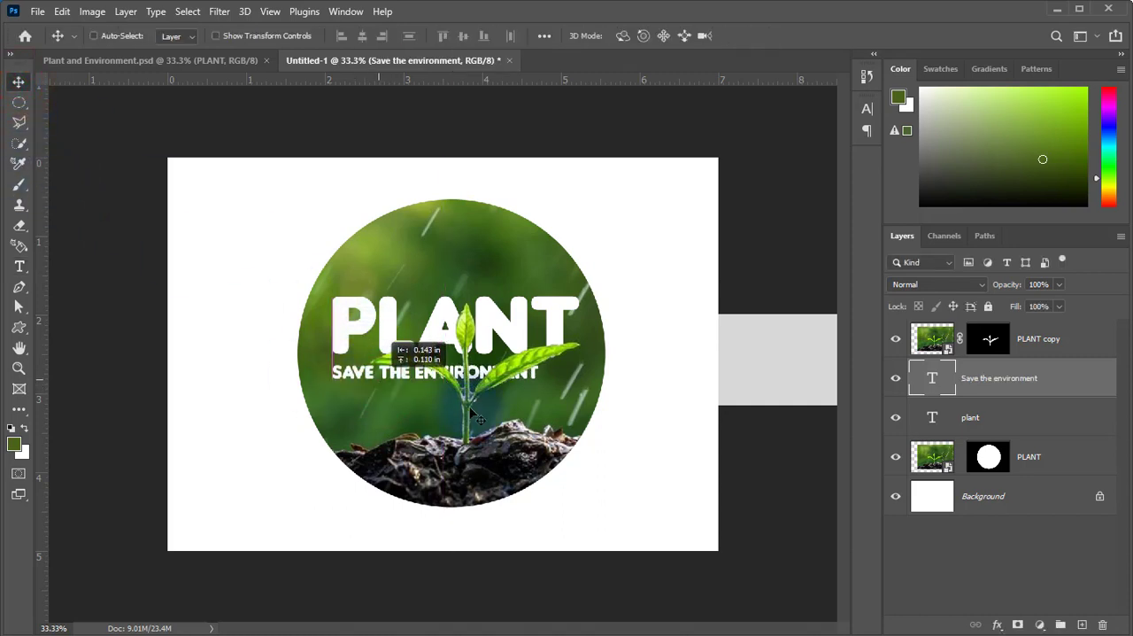
Set the tracking of the "Save the environment" text to 55, trying smaller values such as 10, 25 and 45 first.
click(20, 265)
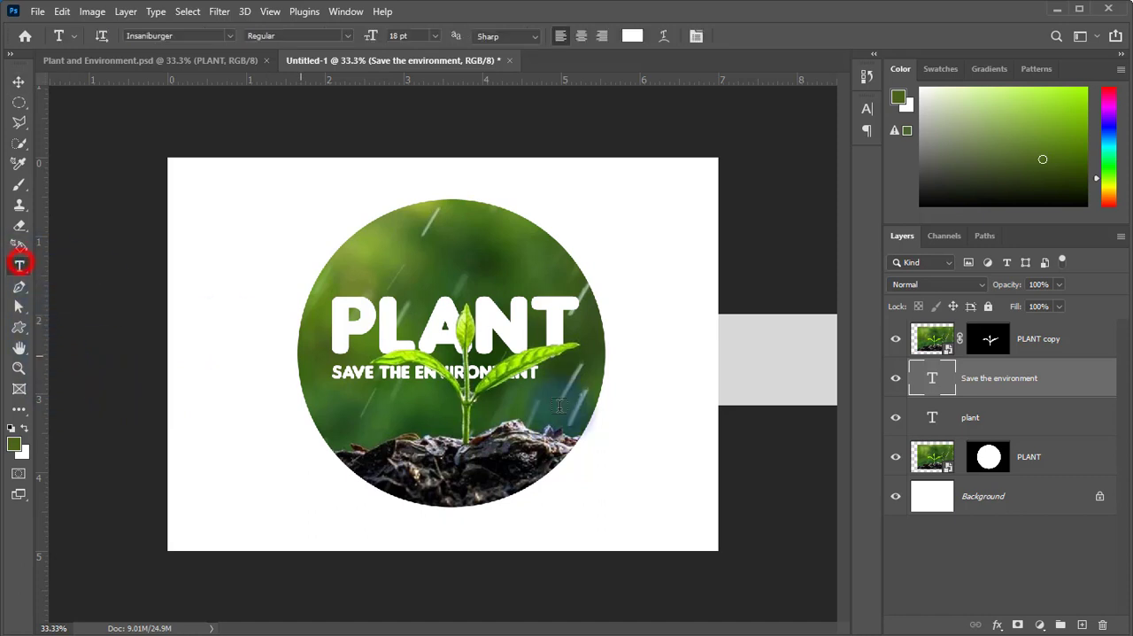
click(694, 36)
click(805, 165)
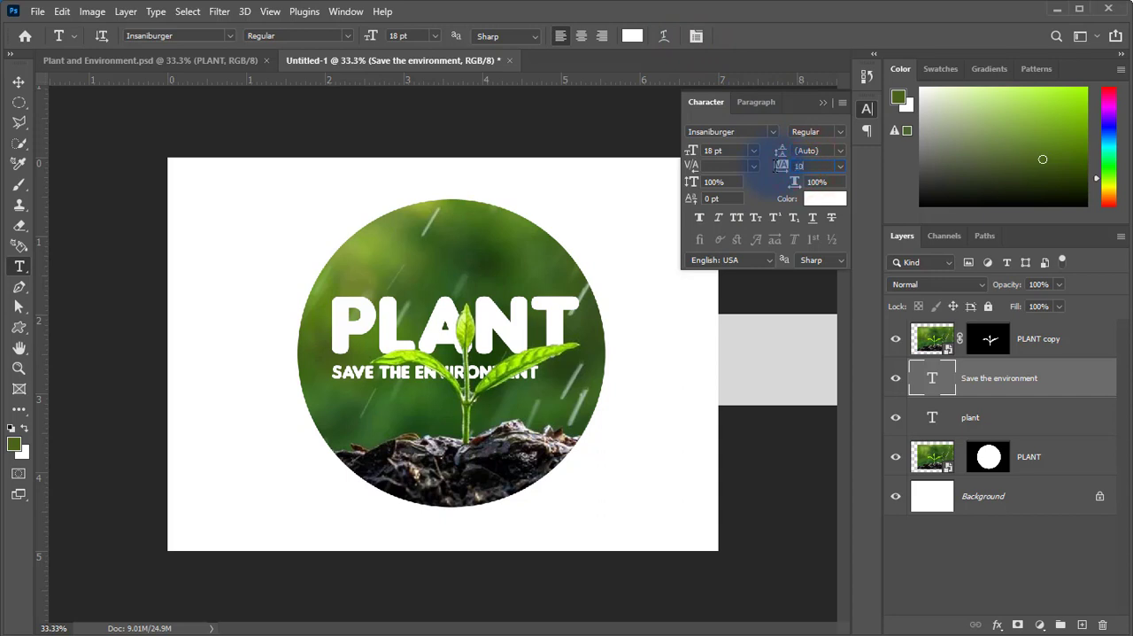
text(10)
click(815, 162)
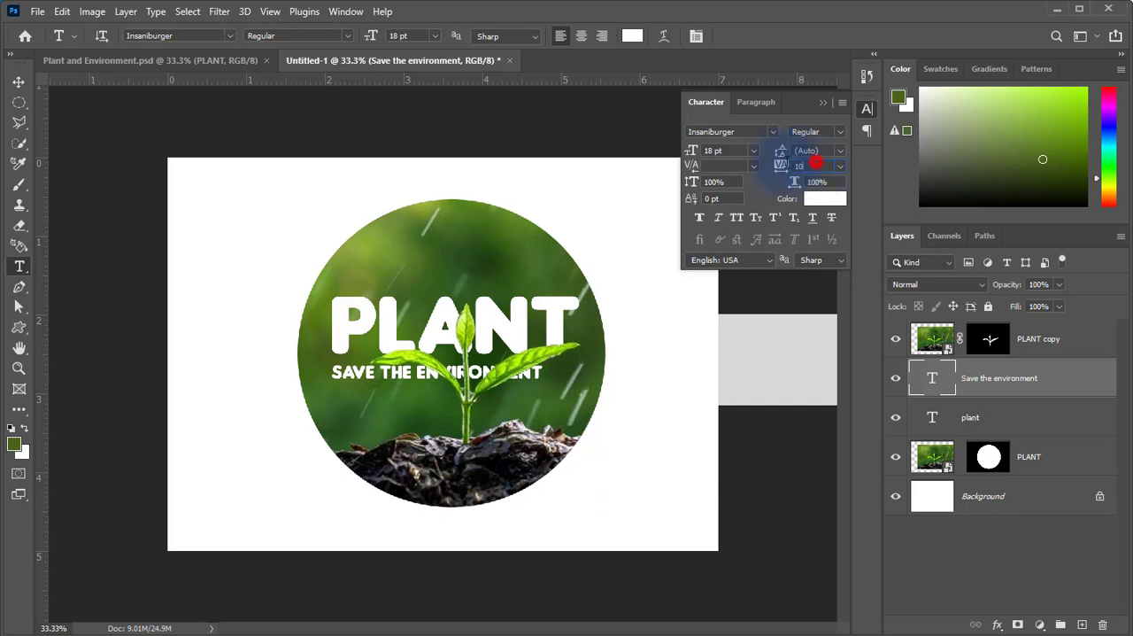
key(Return)
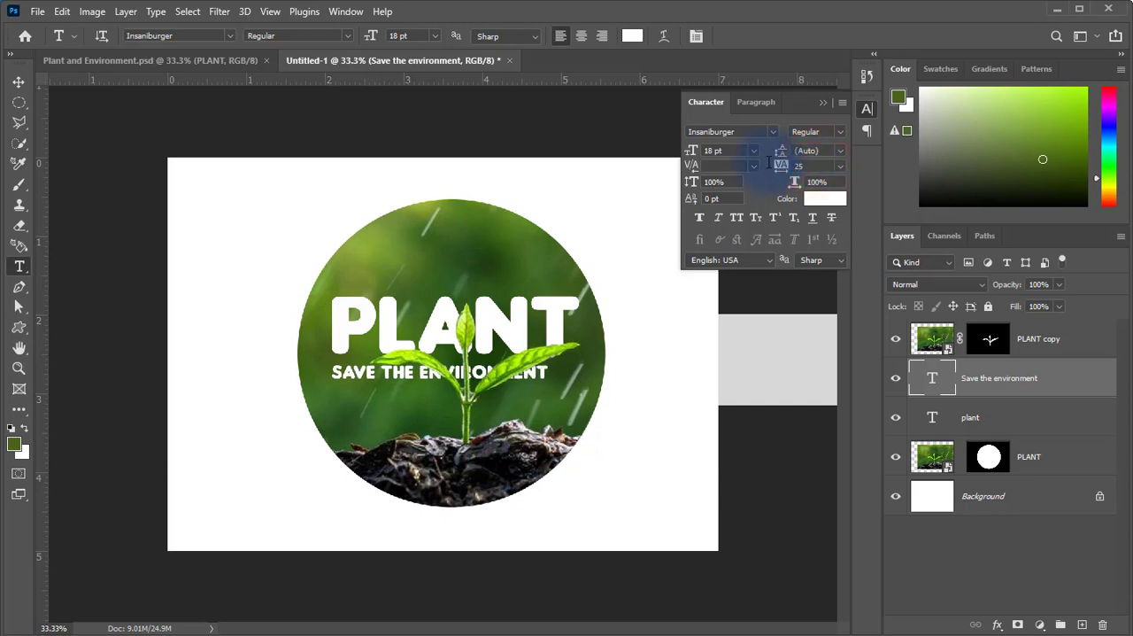
click(815, 165)
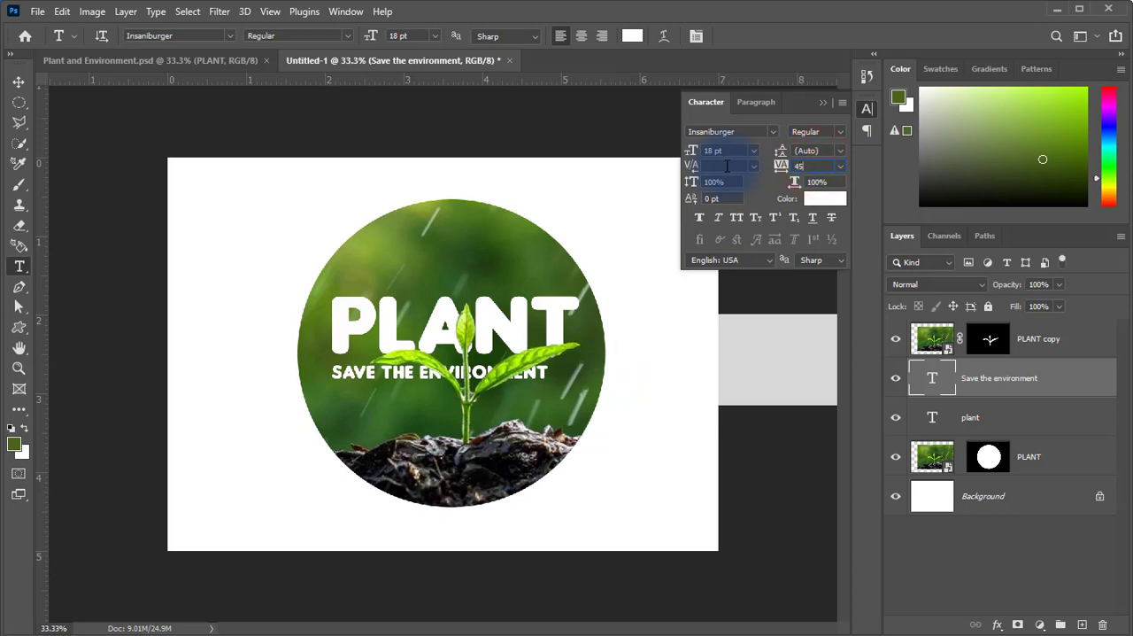
click(727, 166)
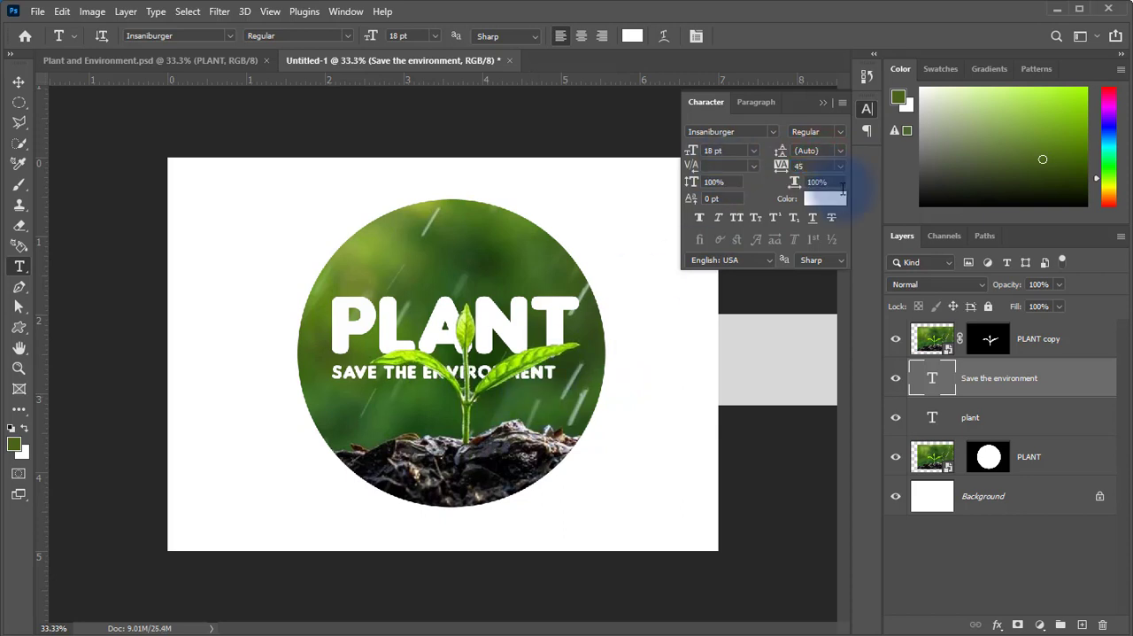
click(816, 162)
drag(812, 166, 742, 166)
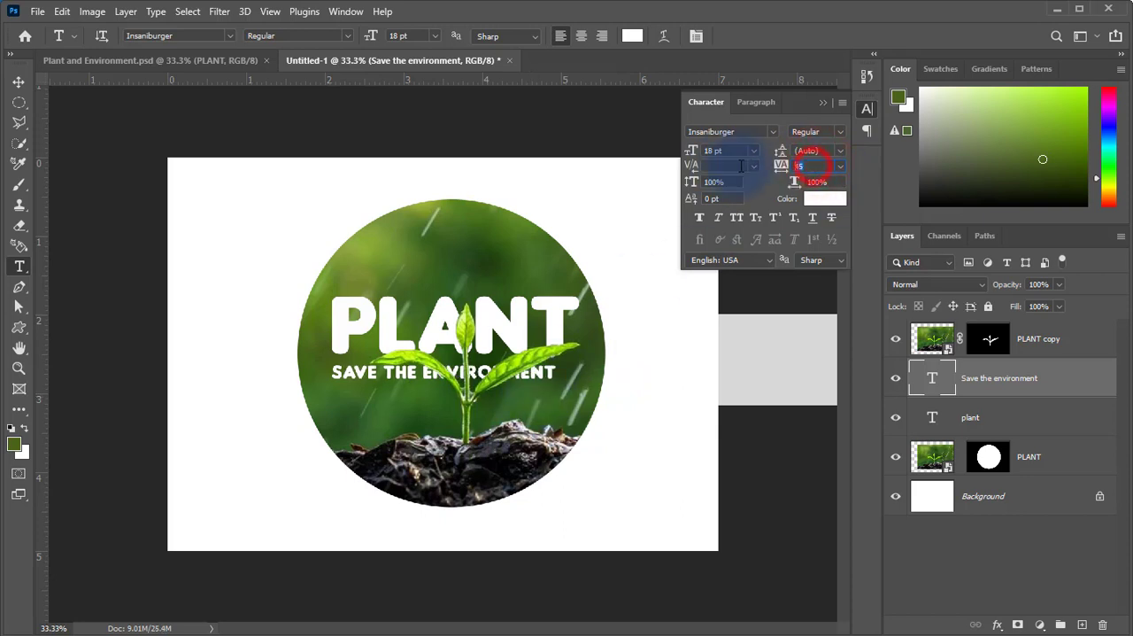
key(Return)
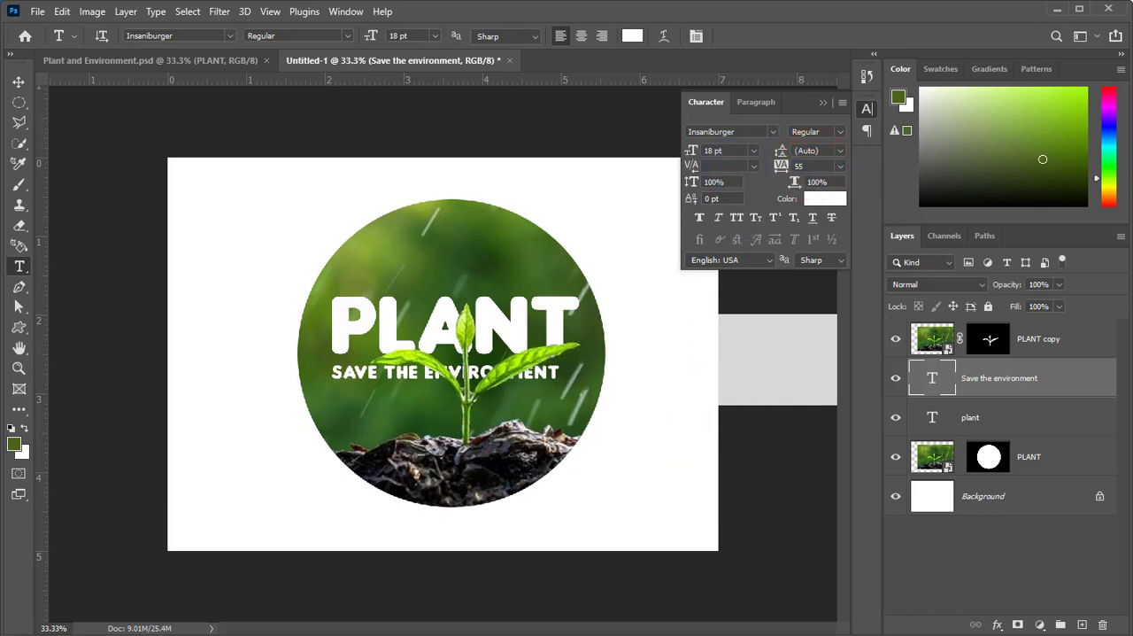
Shift the "Save the environment" text slightly to the right so it sits centred beneath the word PLANT.
click(19, 83)
drag(478, 367, 599, 398)
drag(549, 367, 549, 367)
key(Left)
key(Left)
key(Left)
key(Left)
key(Left)
key(Left)
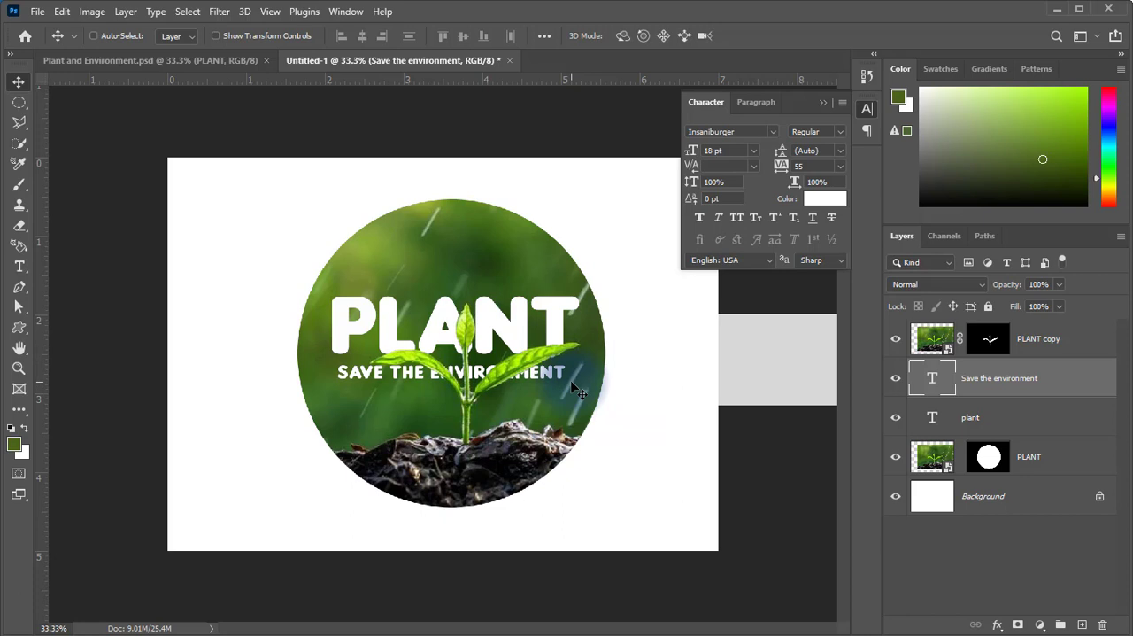
Check the finished design in Plant and Environment.psd, return to Untitled-1 and add a Drop Shadow effect to the plant text layer.
click(217, 58)
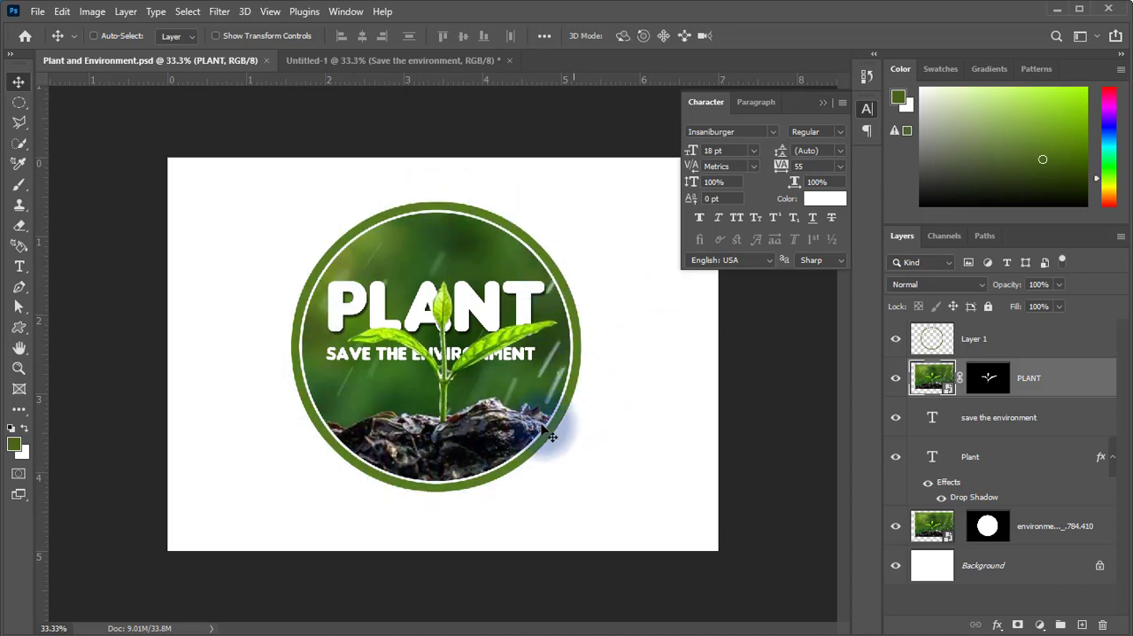
click(440, 59)
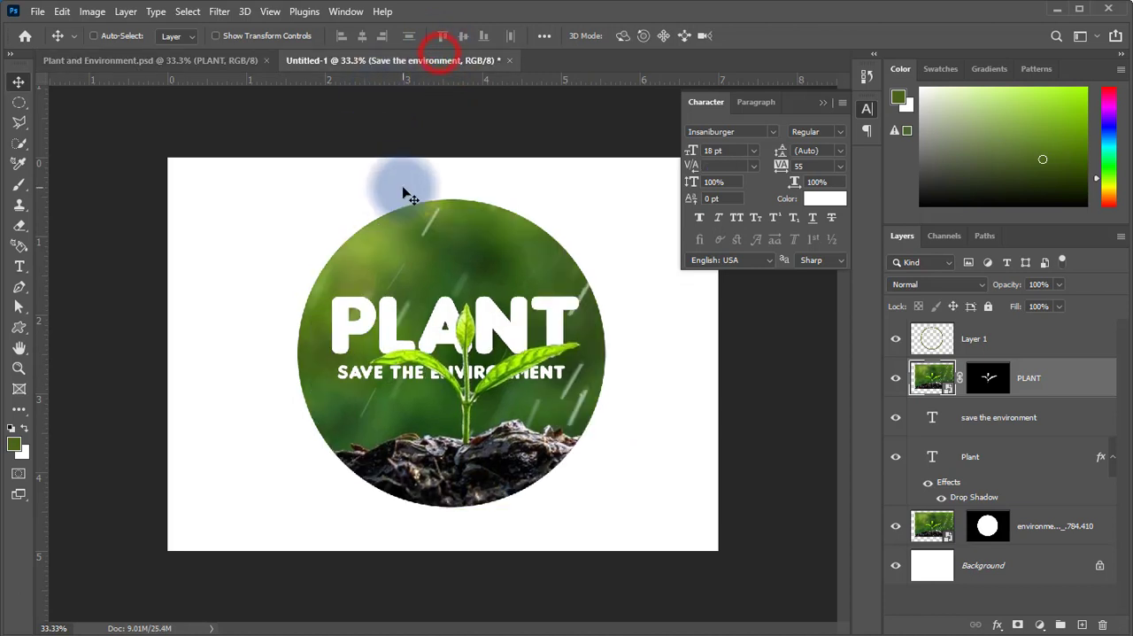
click(1029, 426)
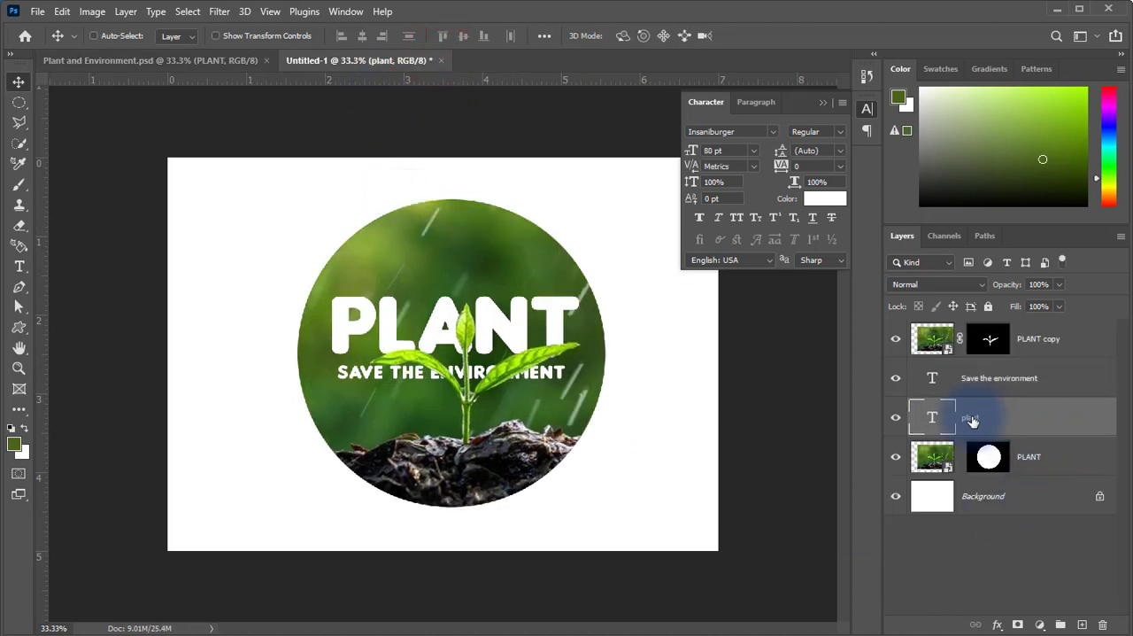
click(998, 625)
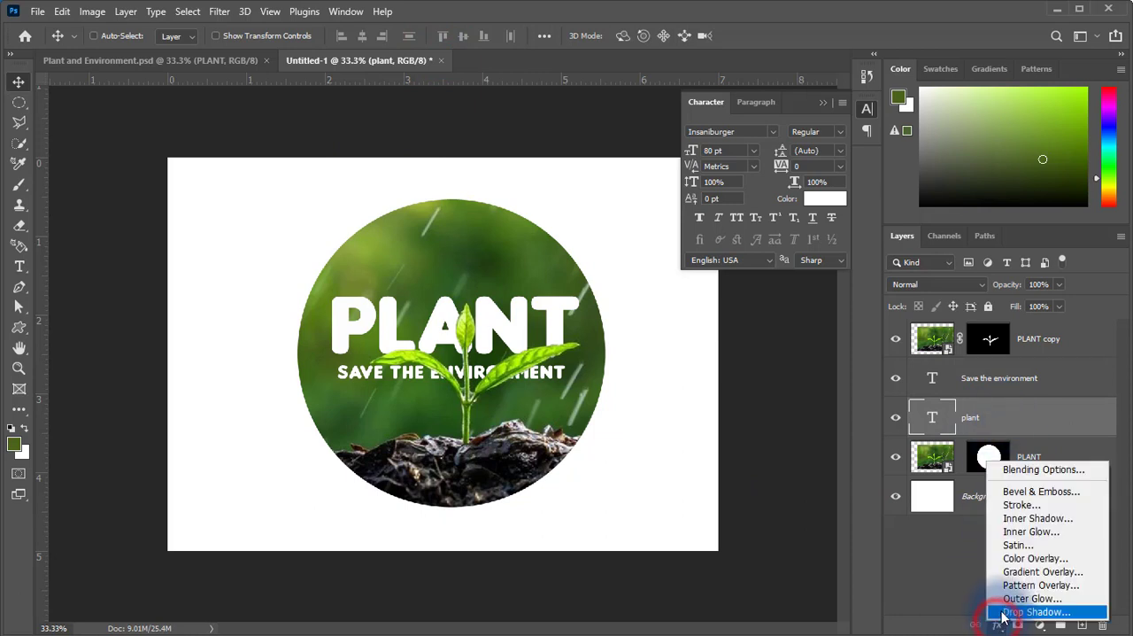
click(1003, 612)
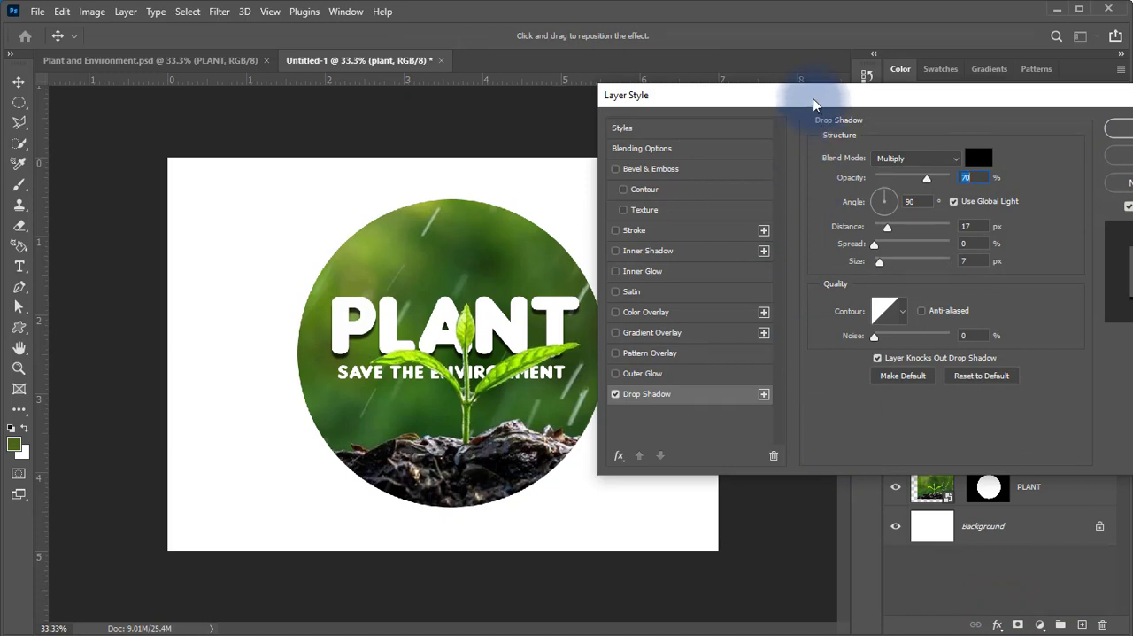
Try a drop shadow distance of 57 px with 46% spread on the plant text, and reset the effect to its defaults.
drag(812, 98, 750, 97)
mouse_move(844, 226)
mouse_down()
mouse_move(854, 228)
mouse_move(844, 243)
mouse_up()
drag(796, 94, 856, 92)
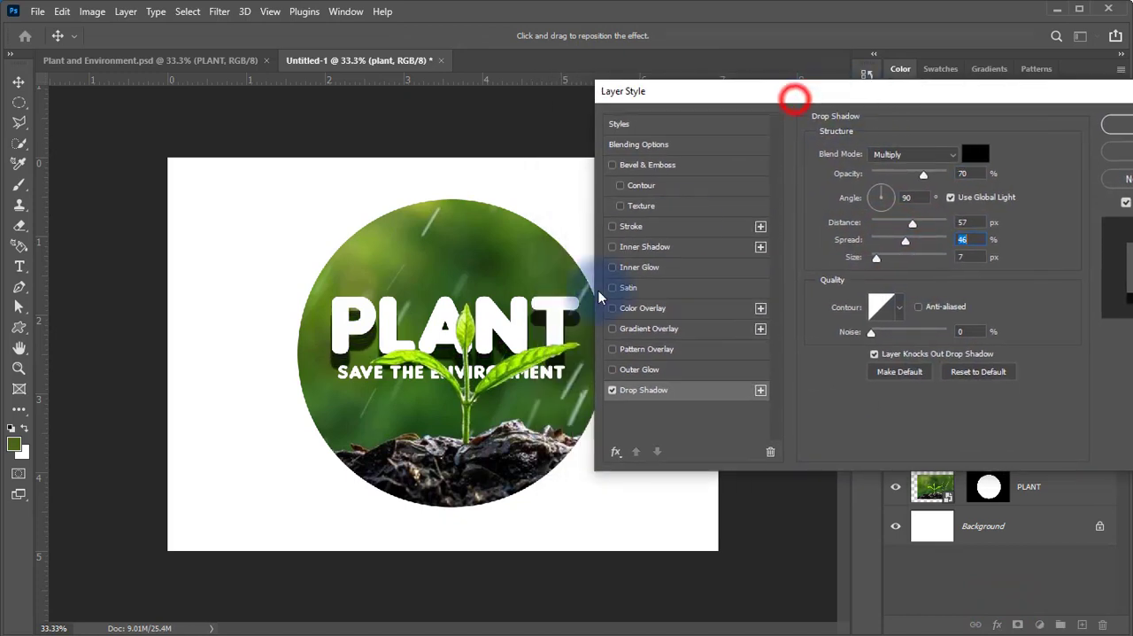
click(978, 372)
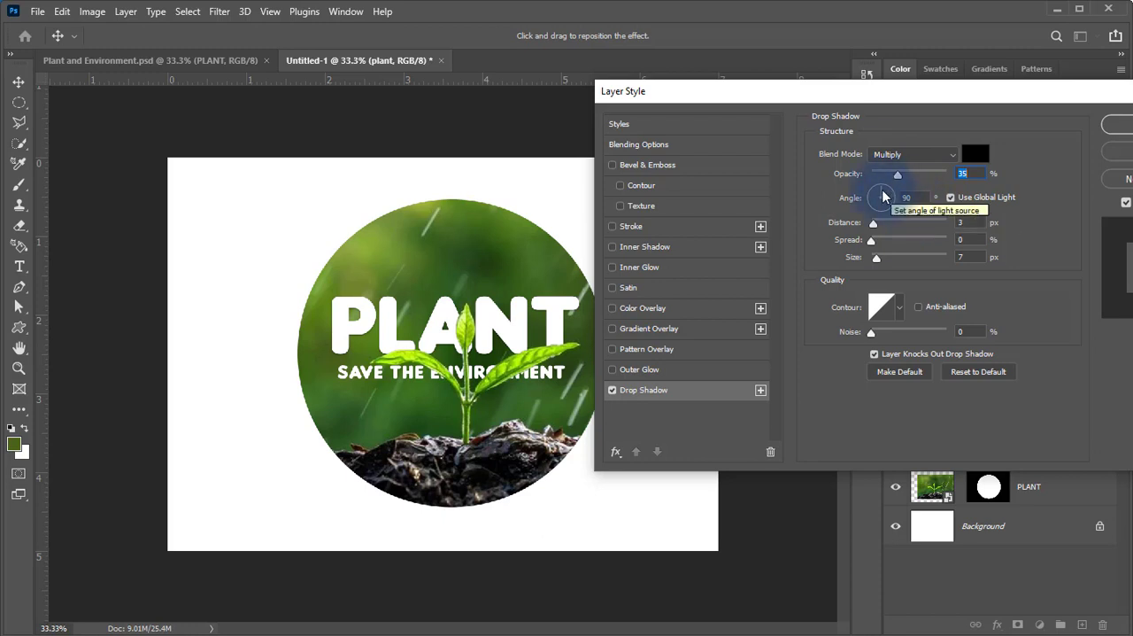
Set the plant text's drop shadow to a distance of 22 px, 70% opacity and a 120° angle, and apply the effect.
click(875, 224)
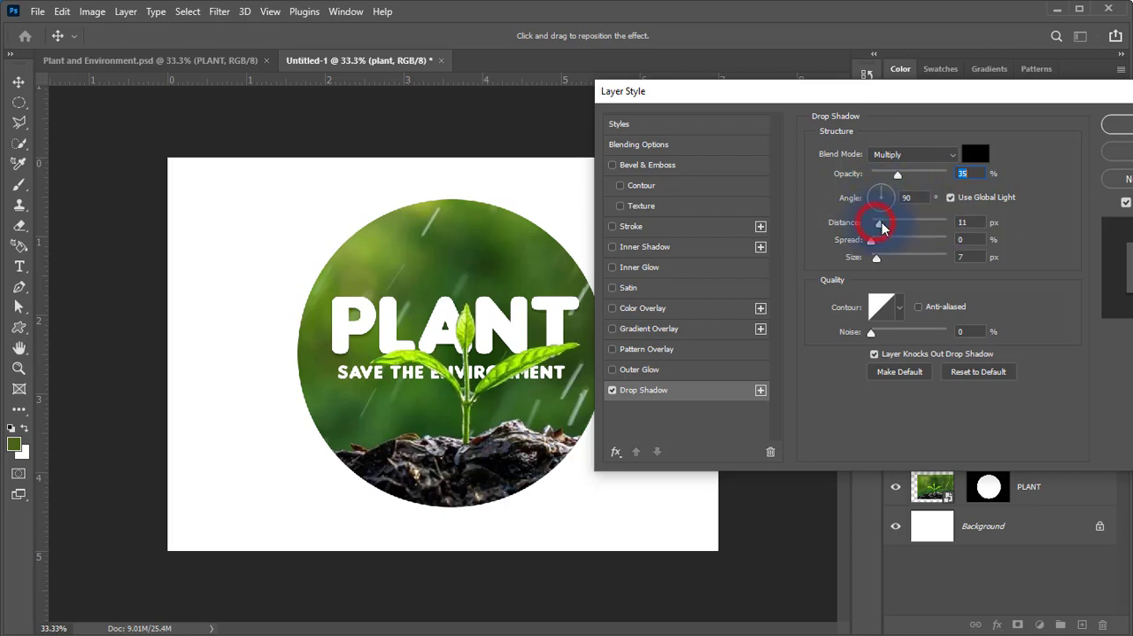
drag(882, 227, 889, 224)
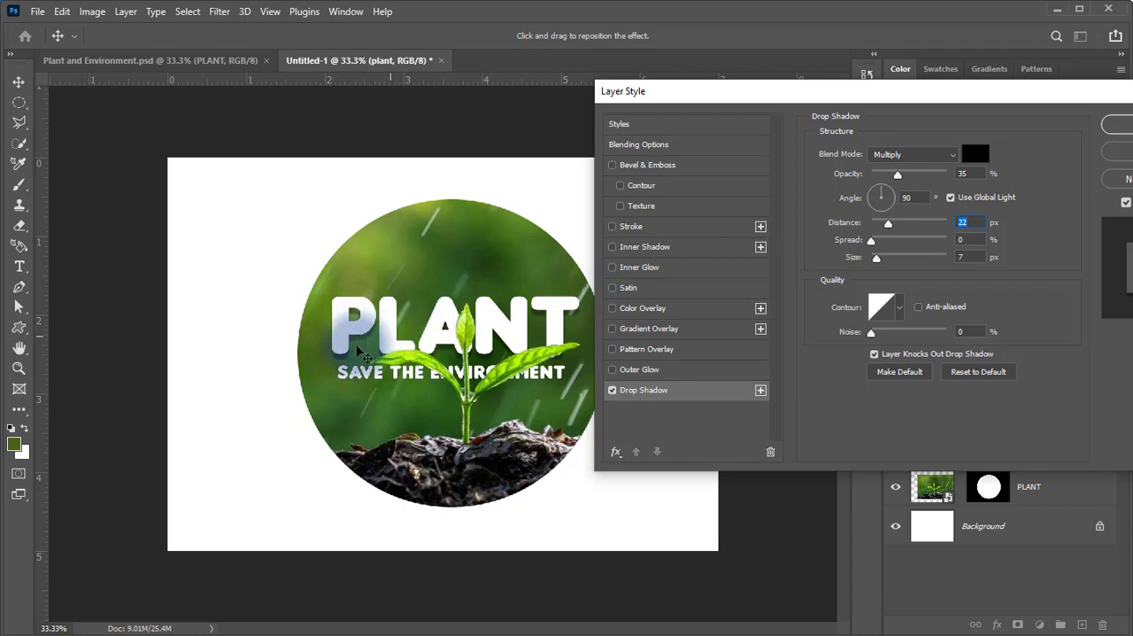
drag(898, 175, 922, 175)
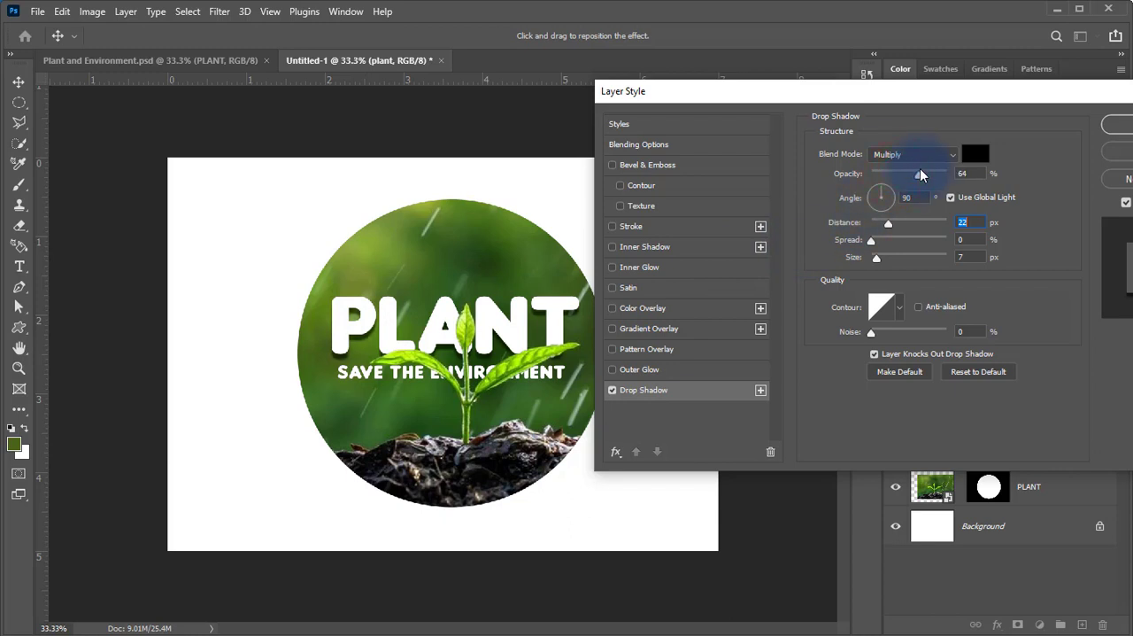
click(964, 174)
text(70)
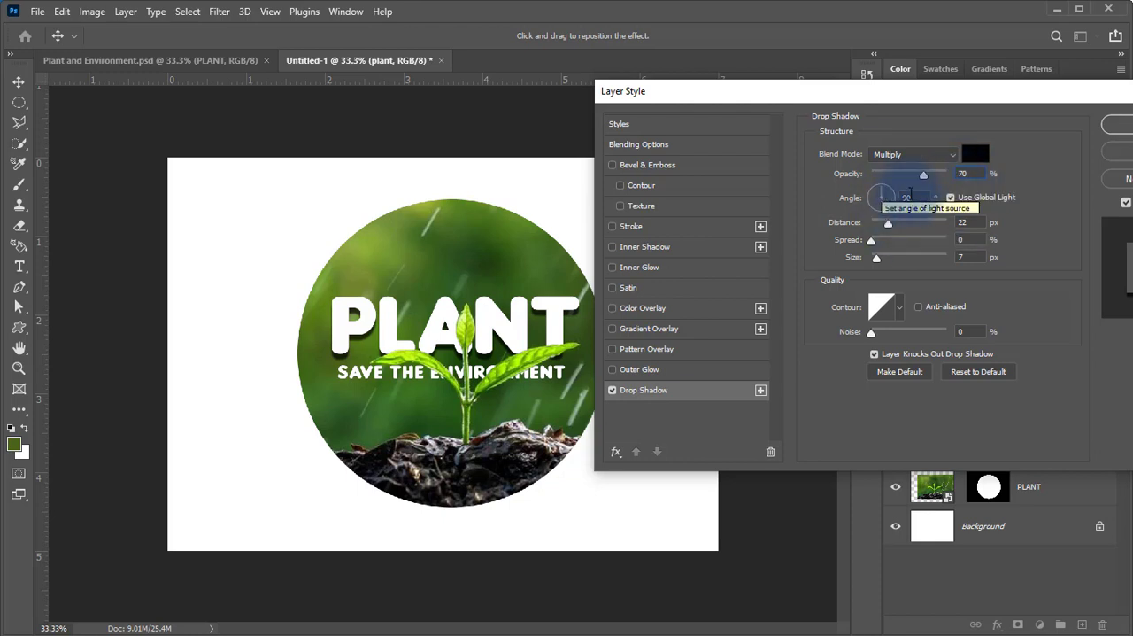
drag(913, 196, 892, 198)
text(12)
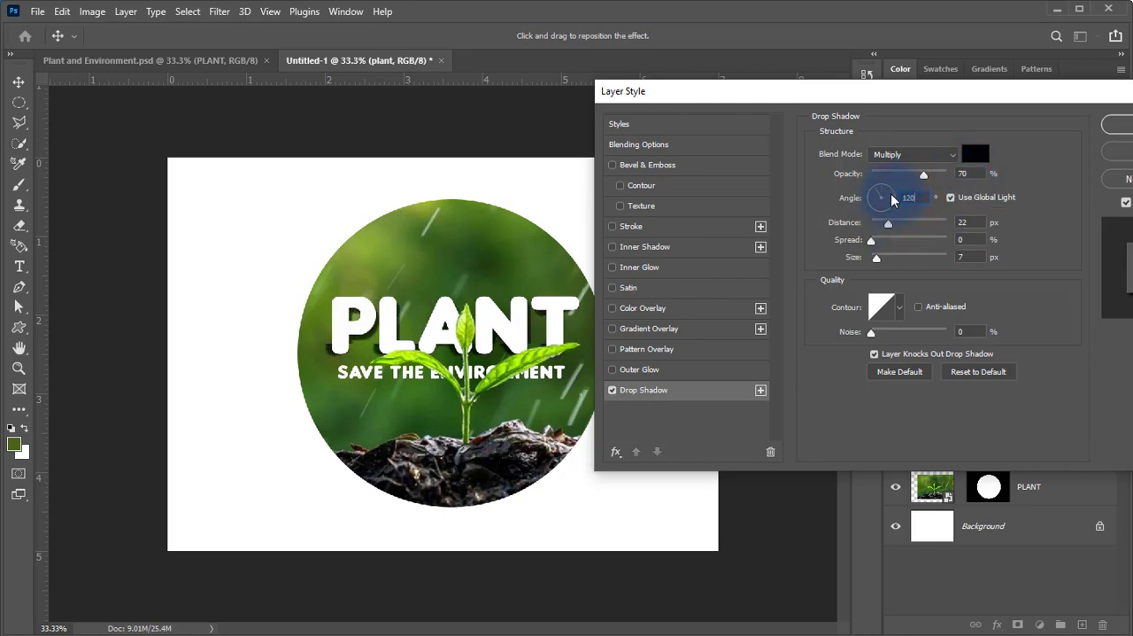
text(0)
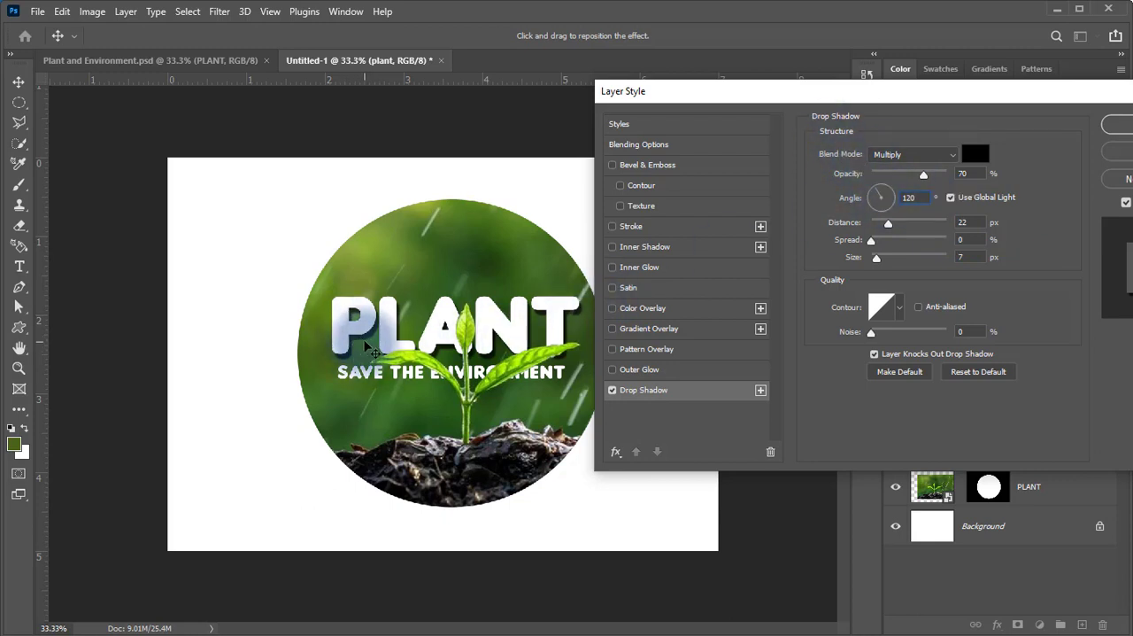
click(1107, 128)
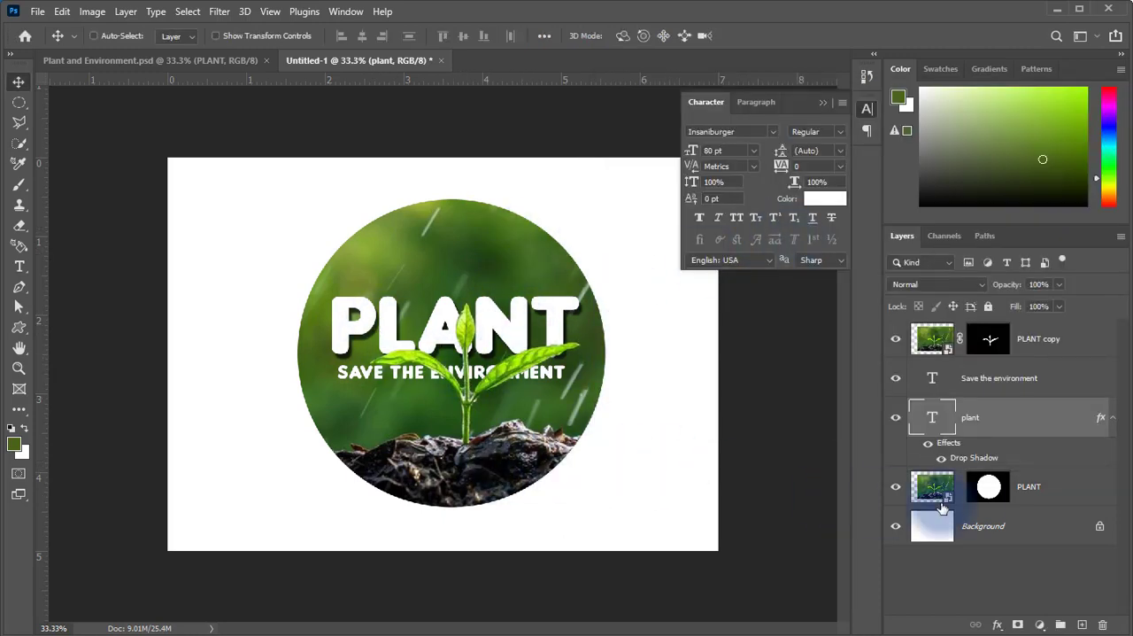
Load the circular layer mask of the PLANT photo layer as a selection.
click(991, 487)
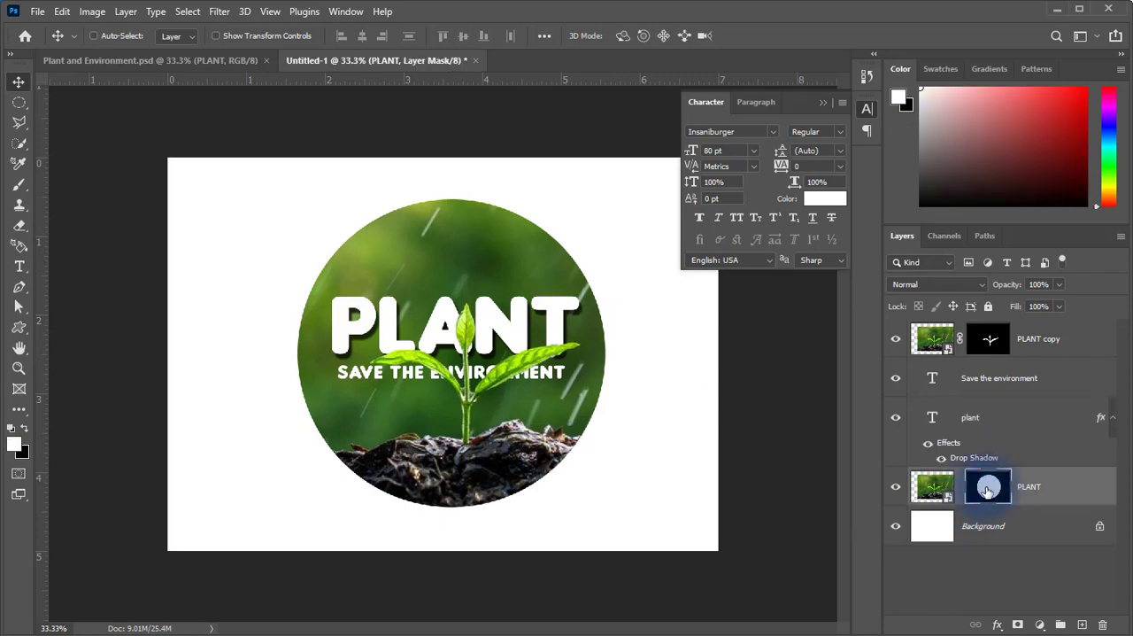
right_click(988, 492)
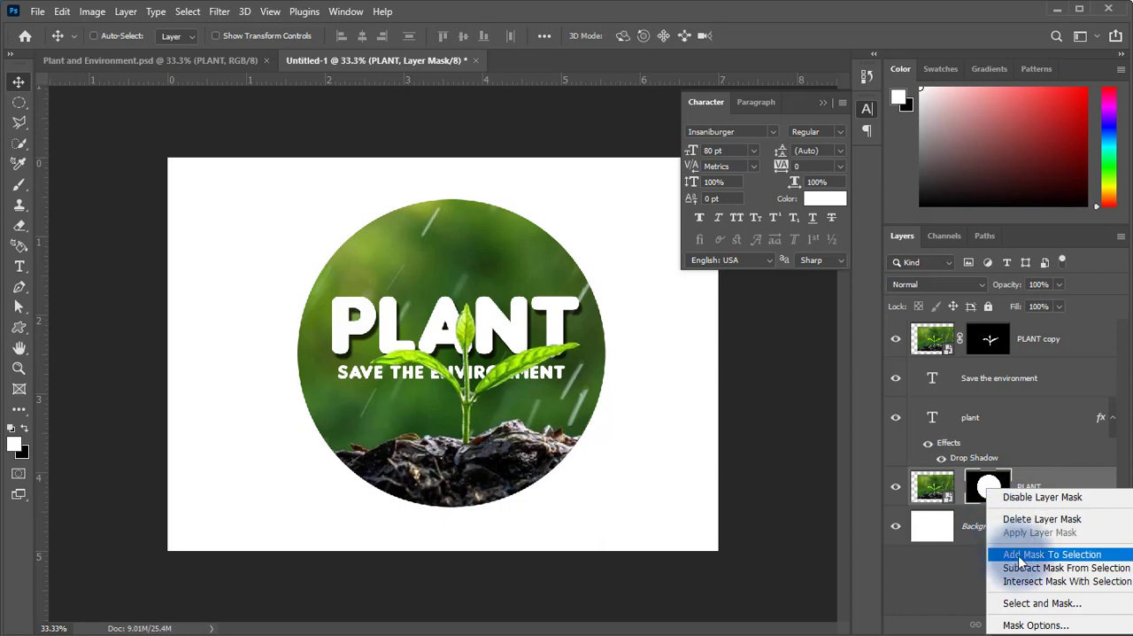
click(1069, 558)
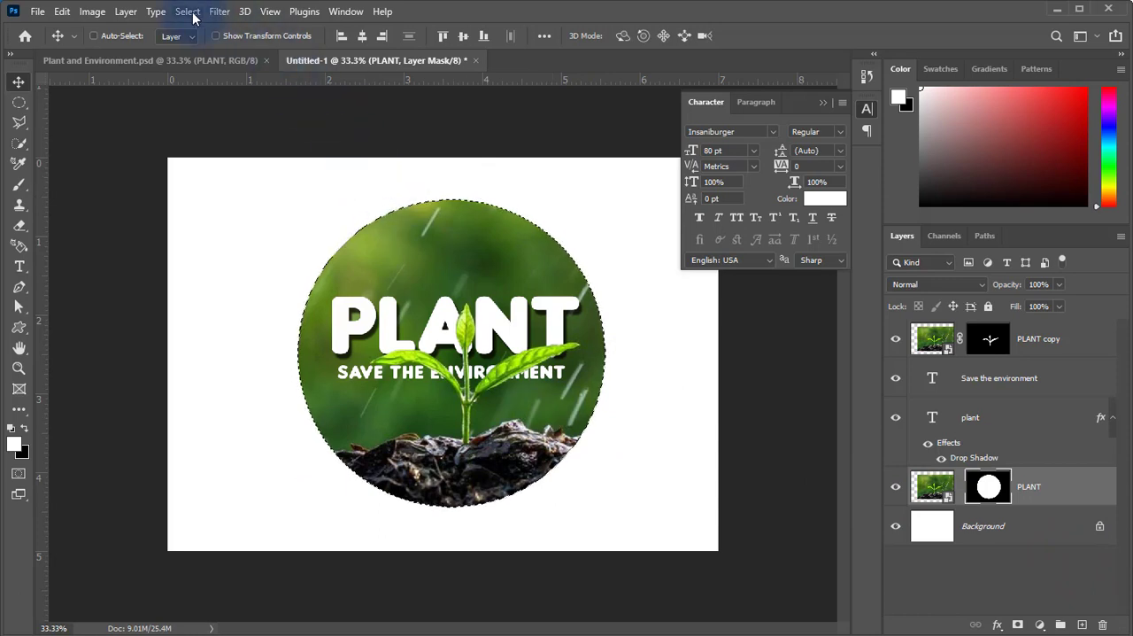
Transform the circular selection, scaling it proportionally to 105% in width and height around its centre.
click(188, 12)
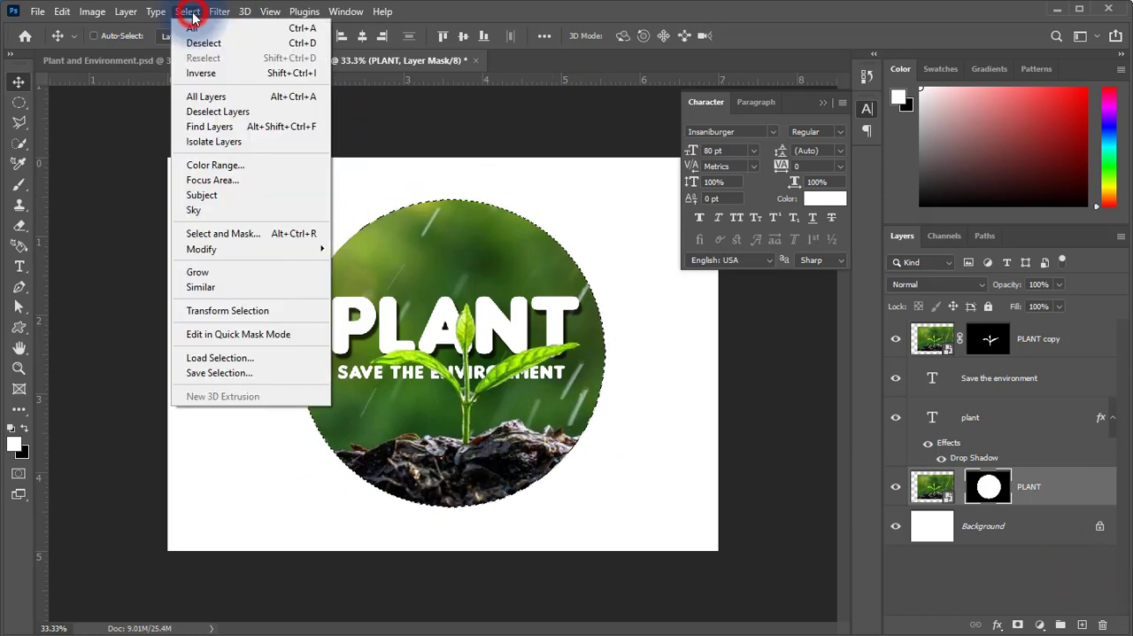
click(200, 309)
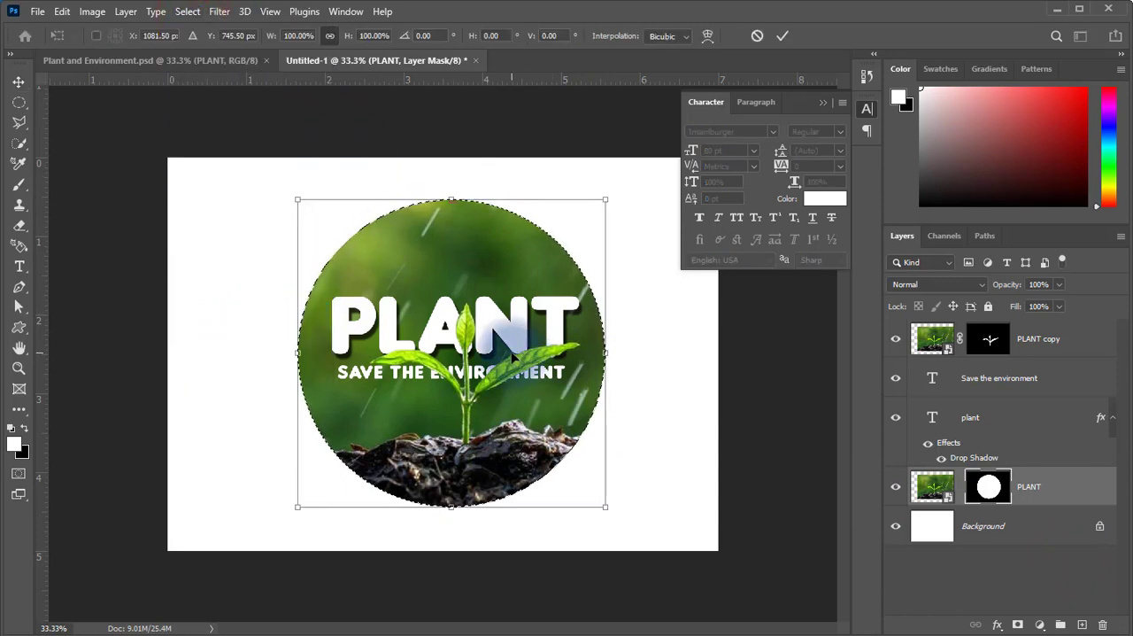
click(331, 35)
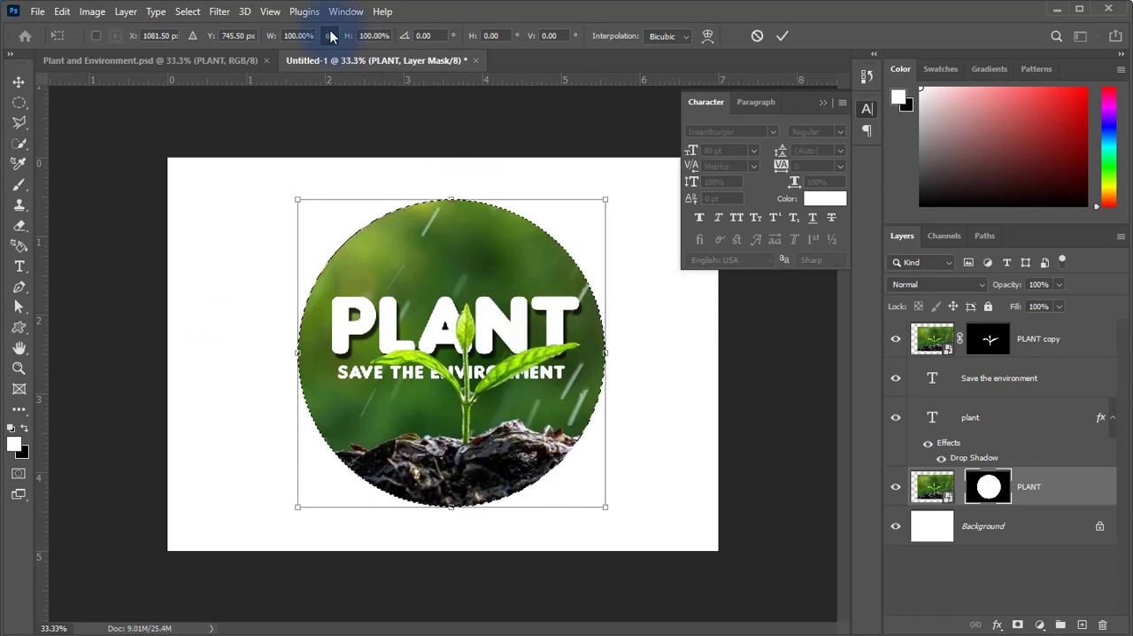
click(332, 37)
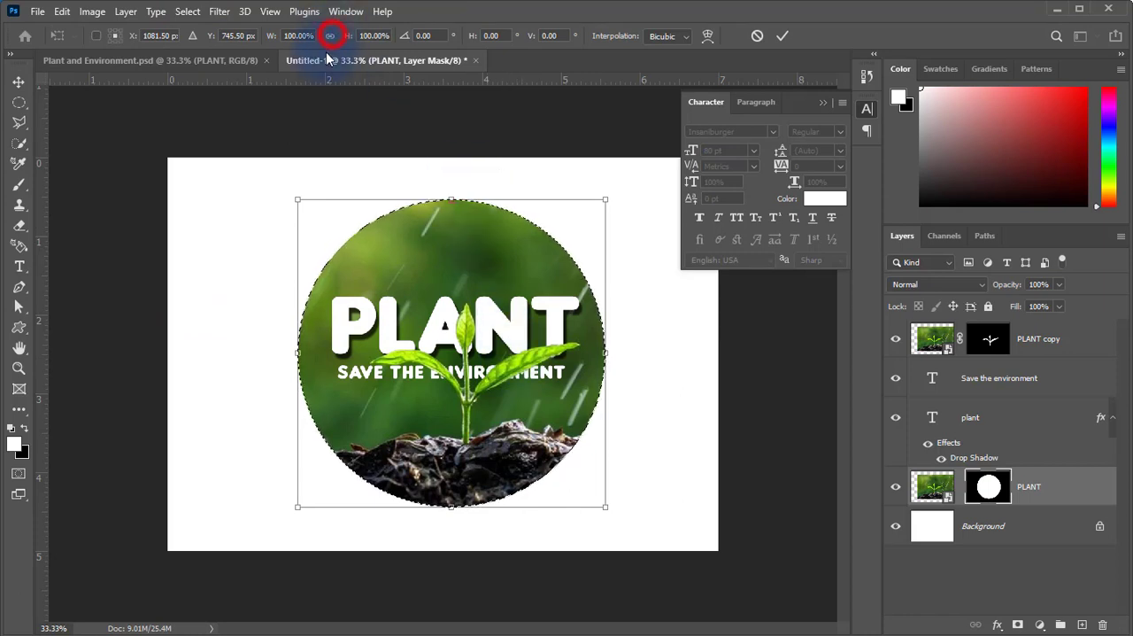
click(329, 37)
click(375, 36)
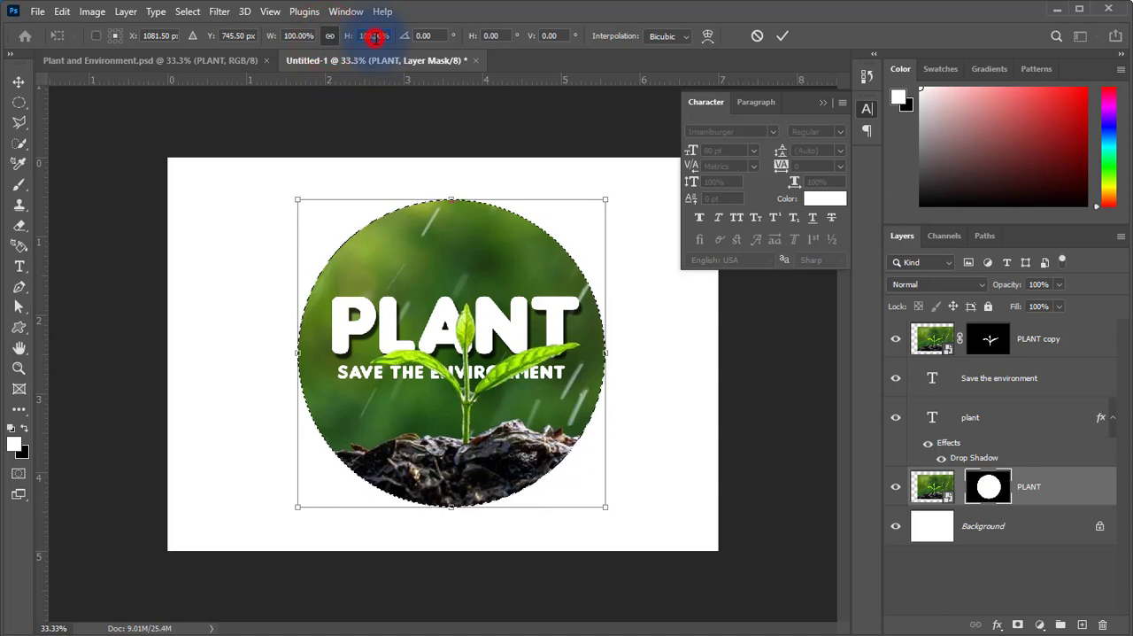
text(1)
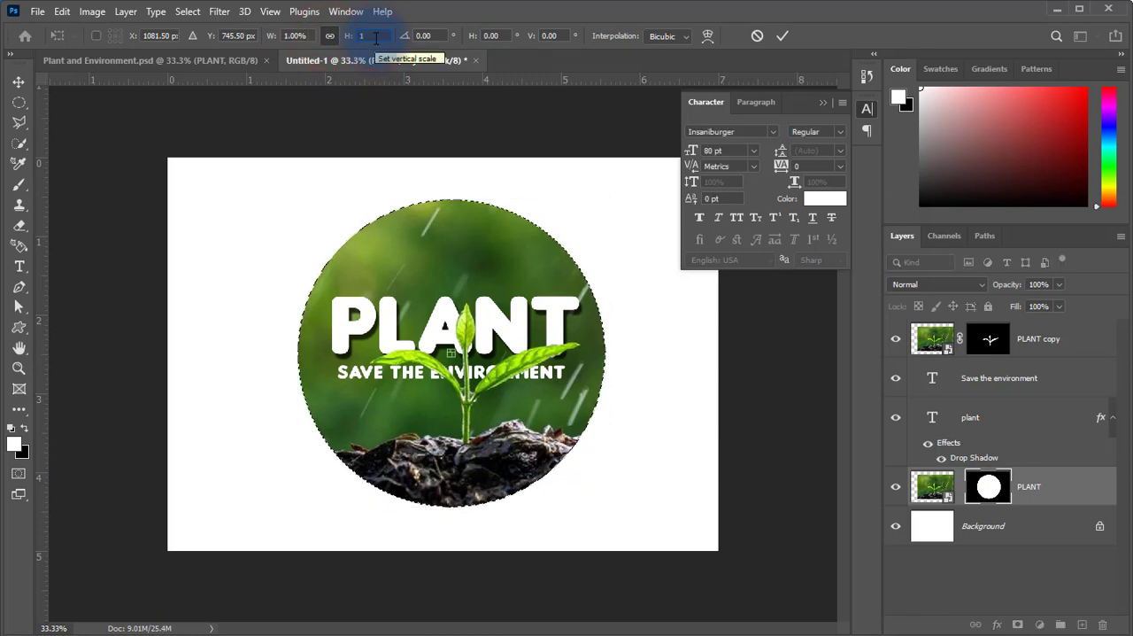
text(05)
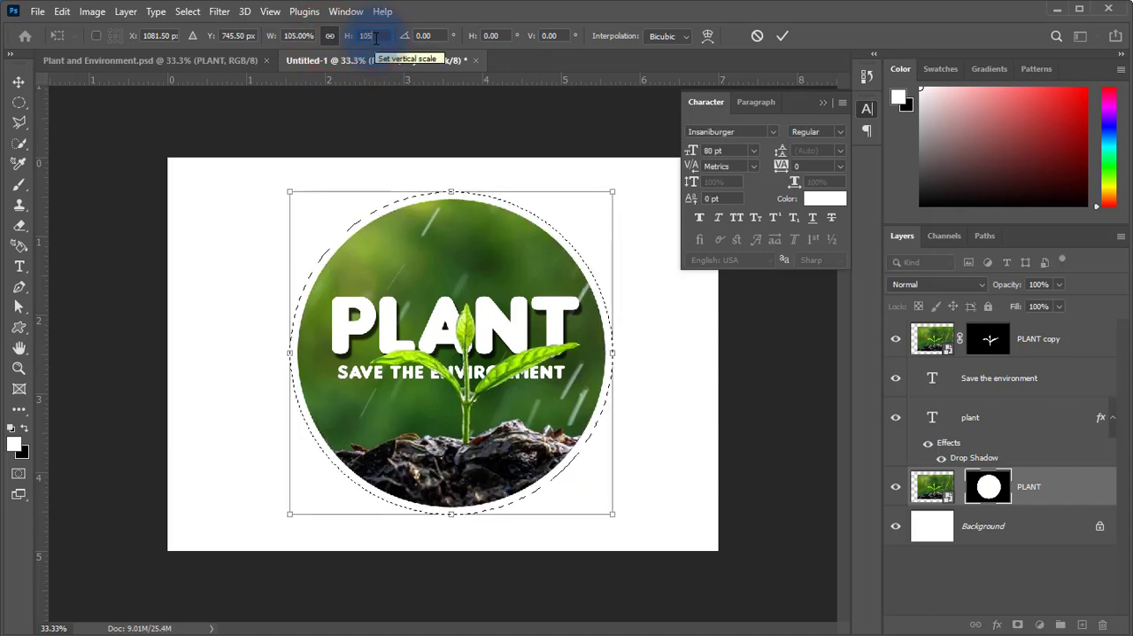
key(Return)
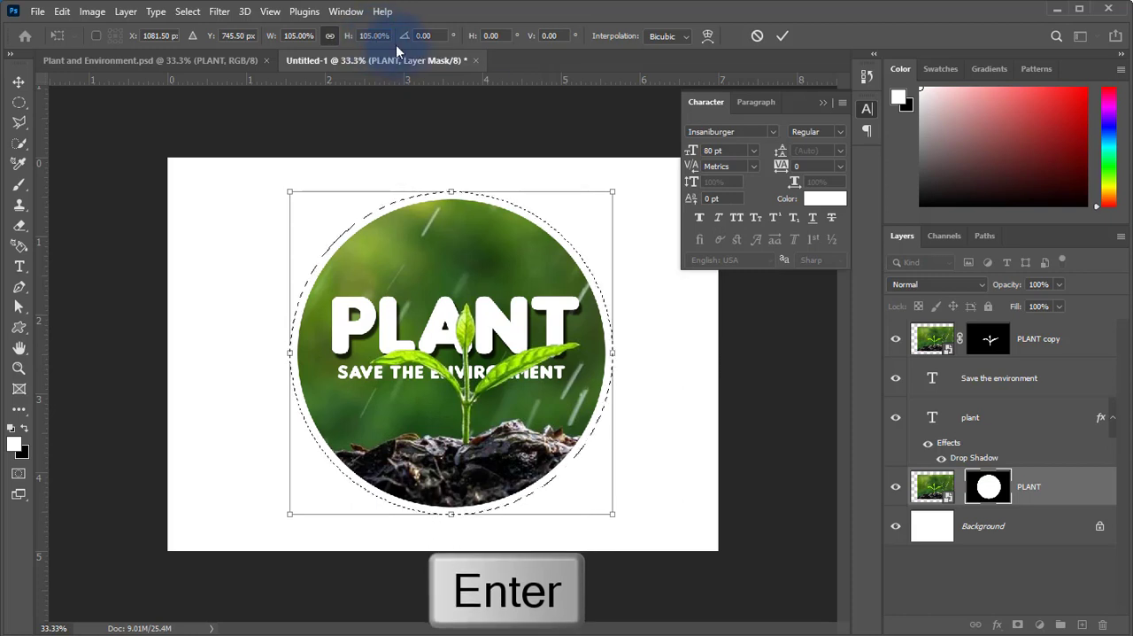
click(777, 39)
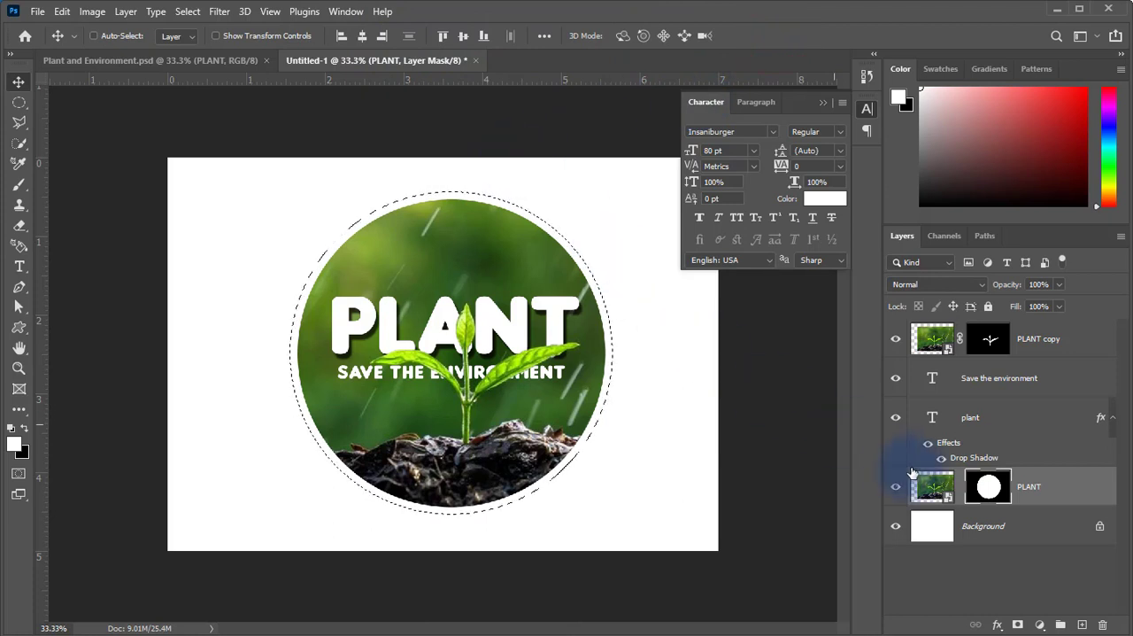
Add a new layer above the PLANT photo layer and choose dark green #456519, sampled from the photo, as the stroke colour.
click(1081, 626)
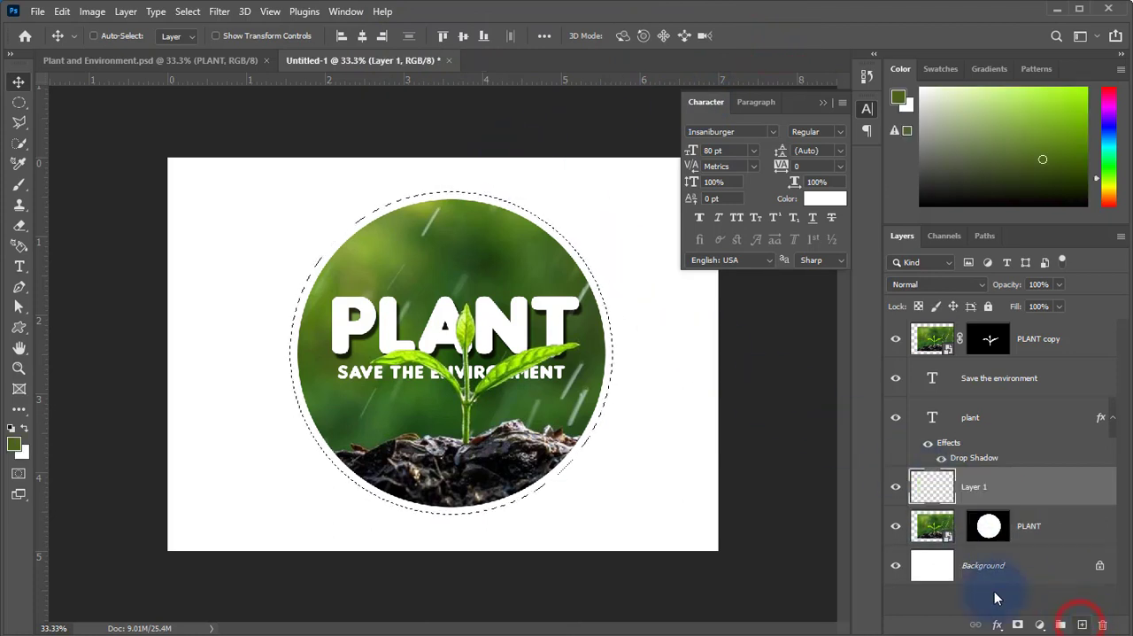
click(60, 12)
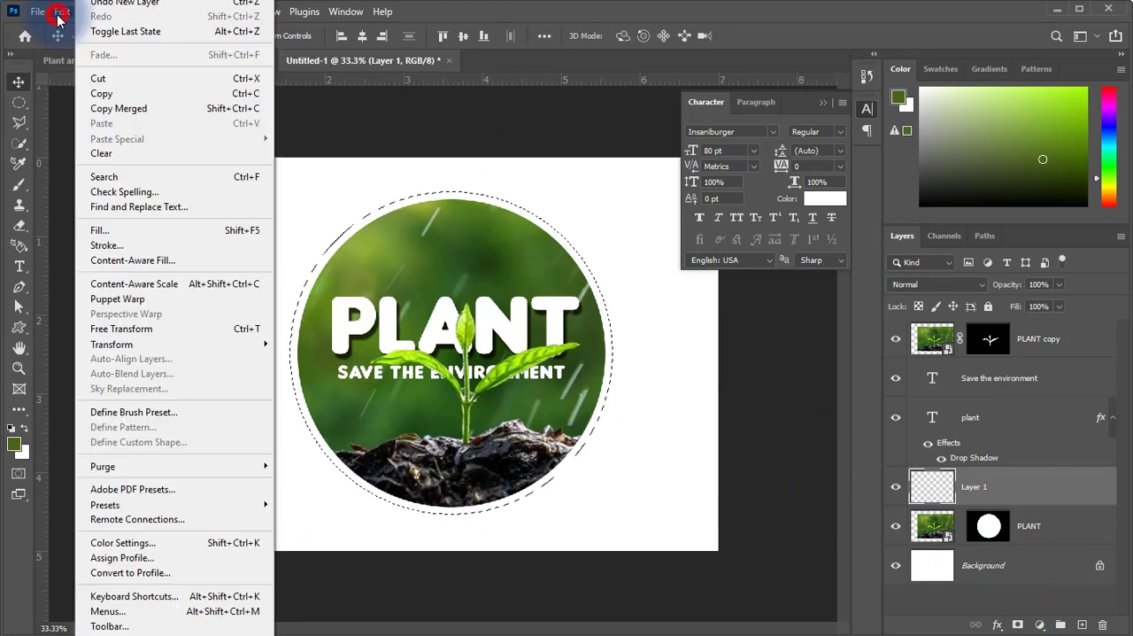
click(106, 245)
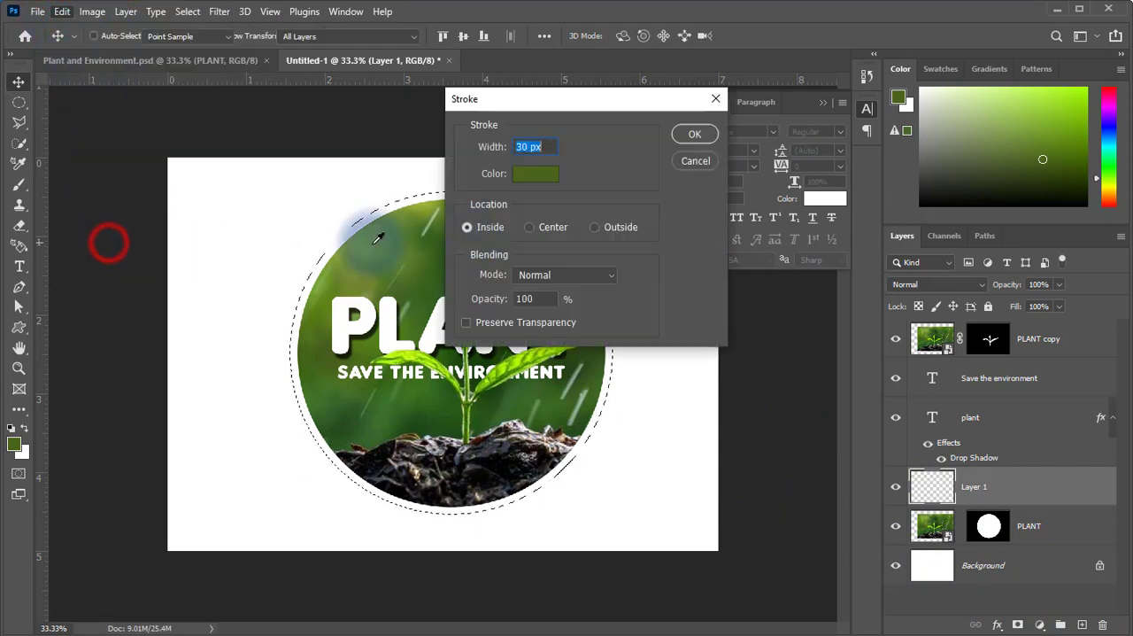
click(539, 177)
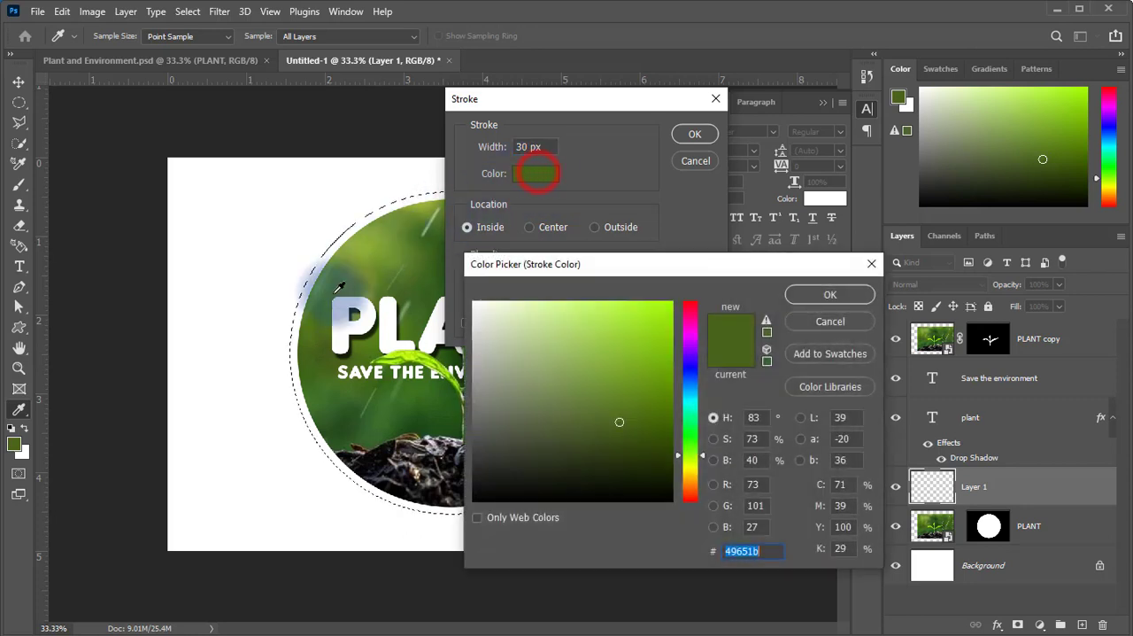
click(305, 348)
click(318, 398)
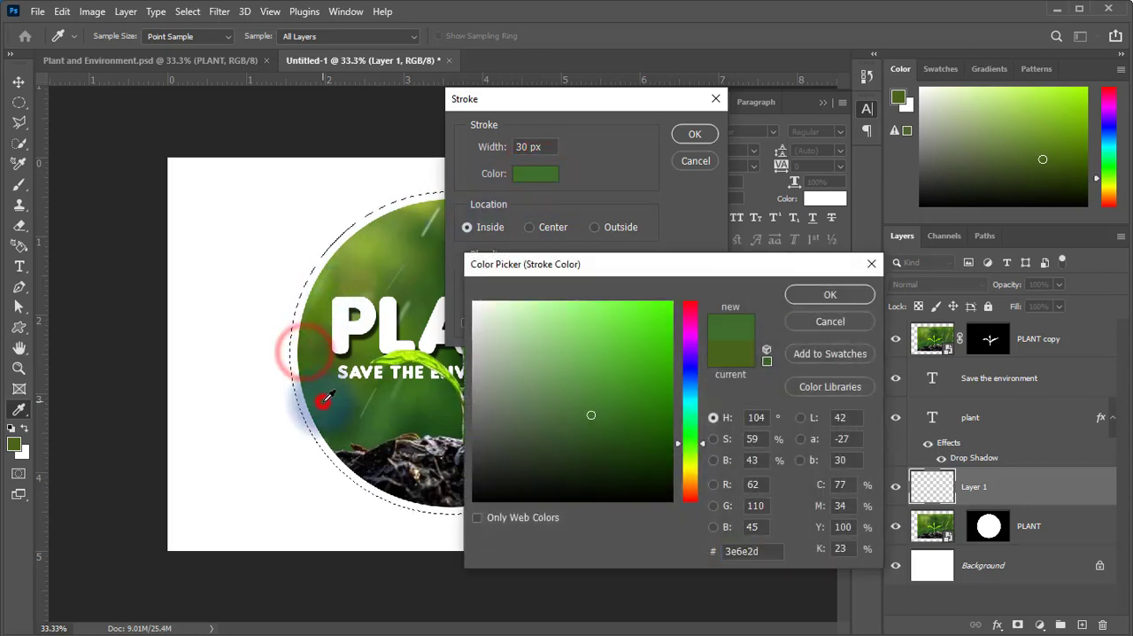
click(307, 351)
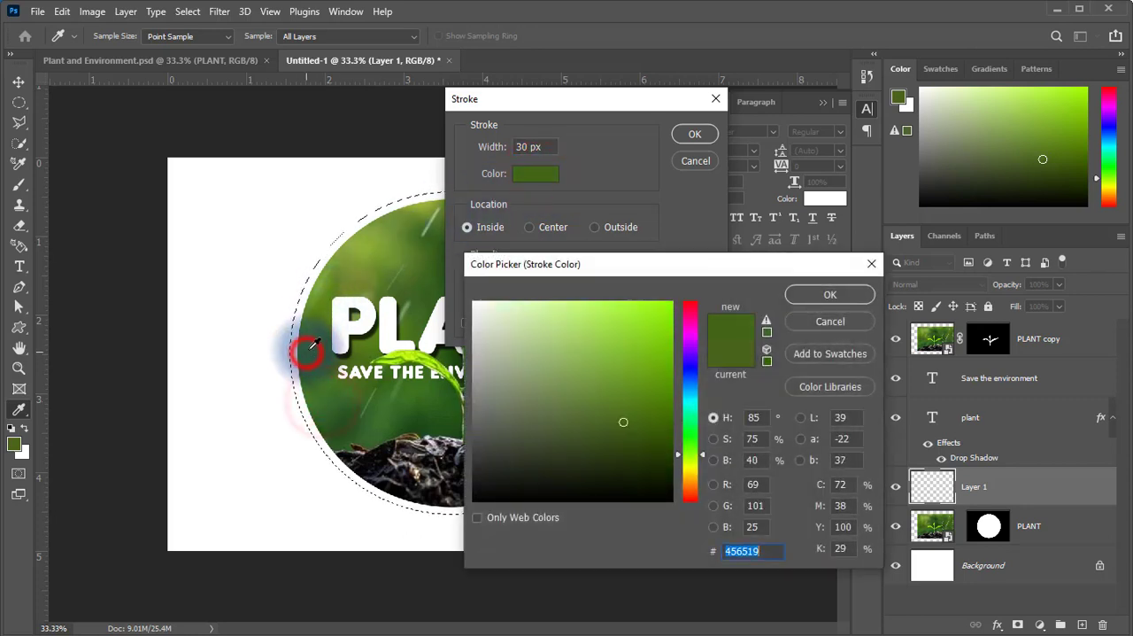
click(825, 298)
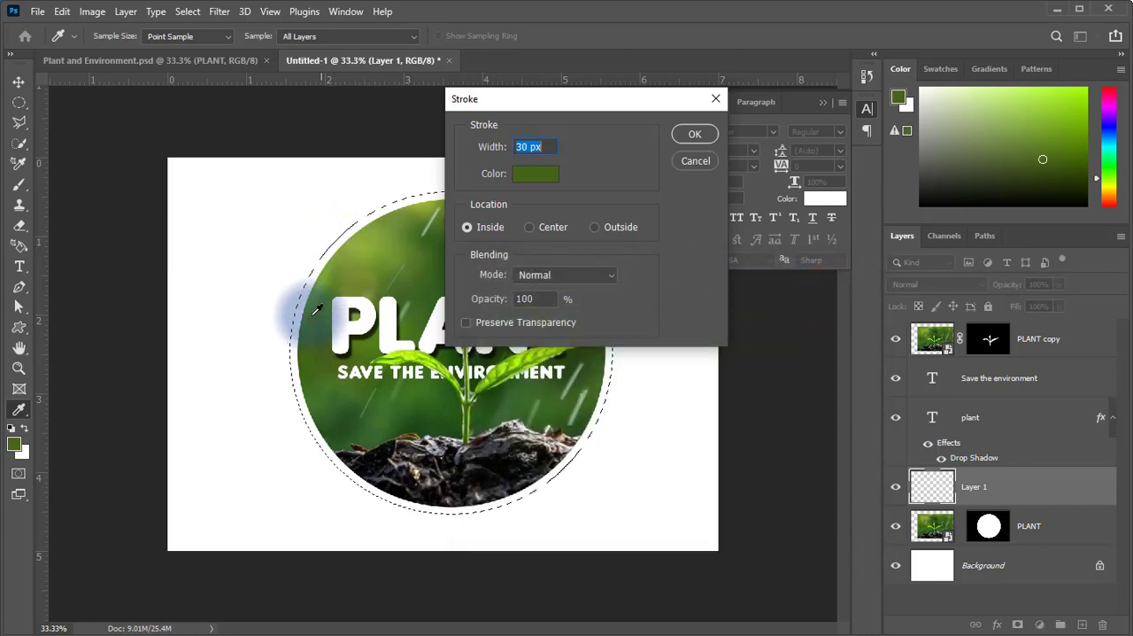
Stroke the circular selection with a 30 px border centred on its edge at 100% opacity, and deselect.
click(536, 228)
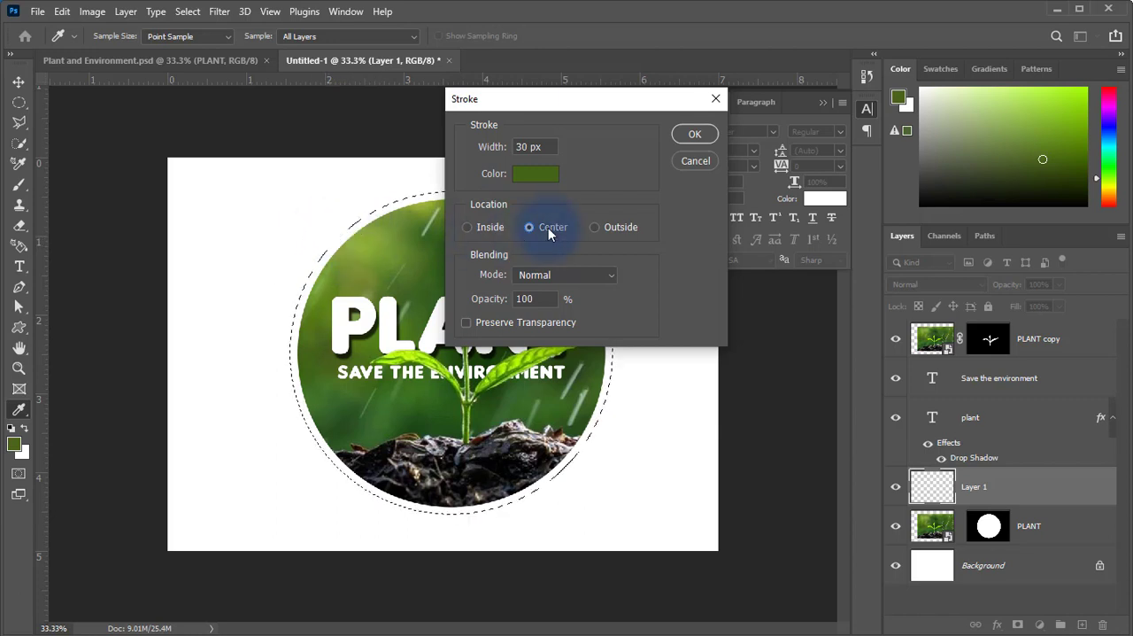
click(703, 137)
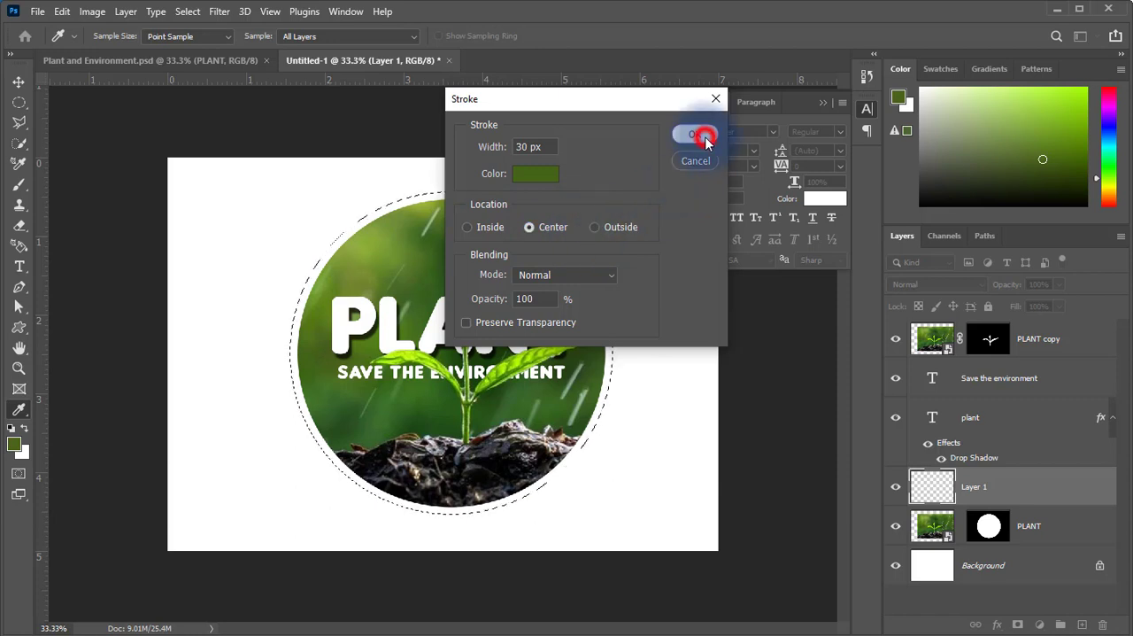
key(v)
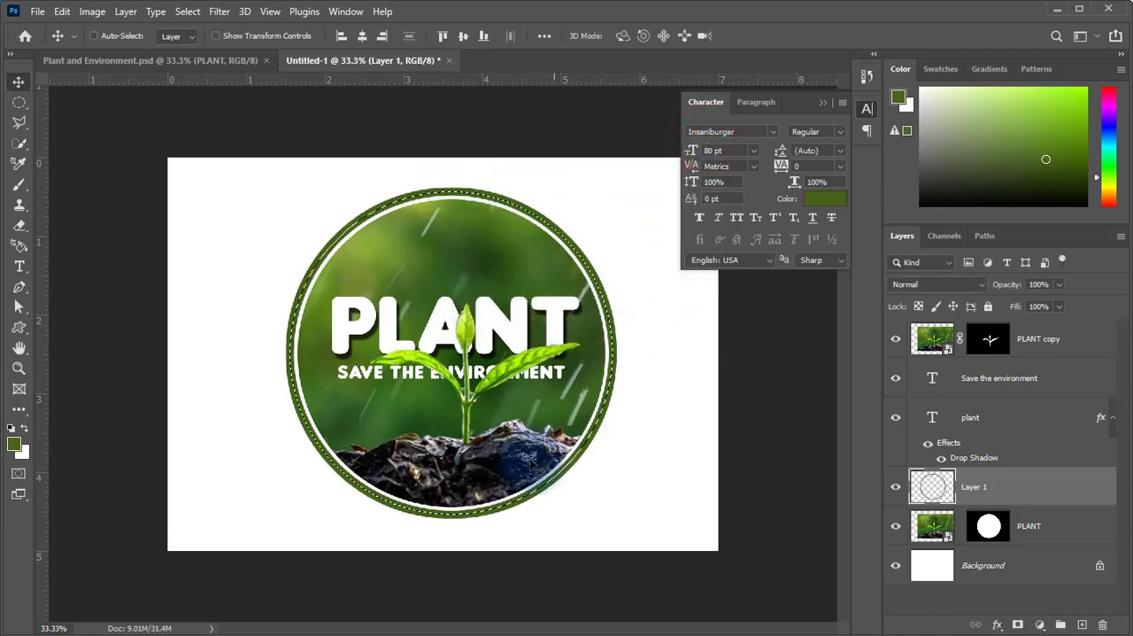
click(190, 12)
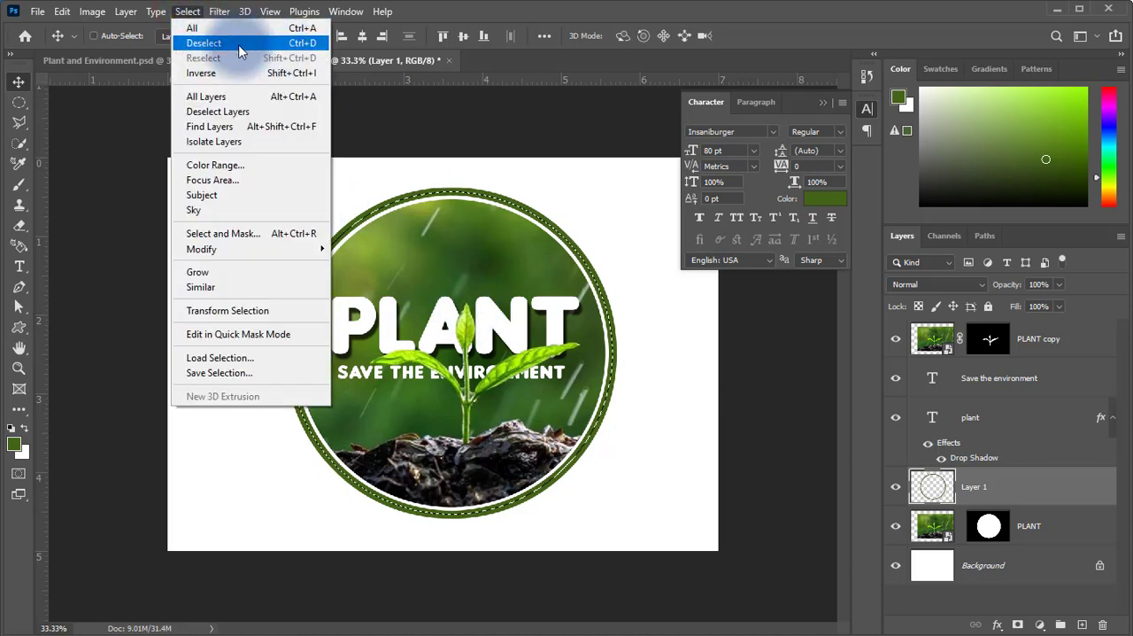
click(269, 44)
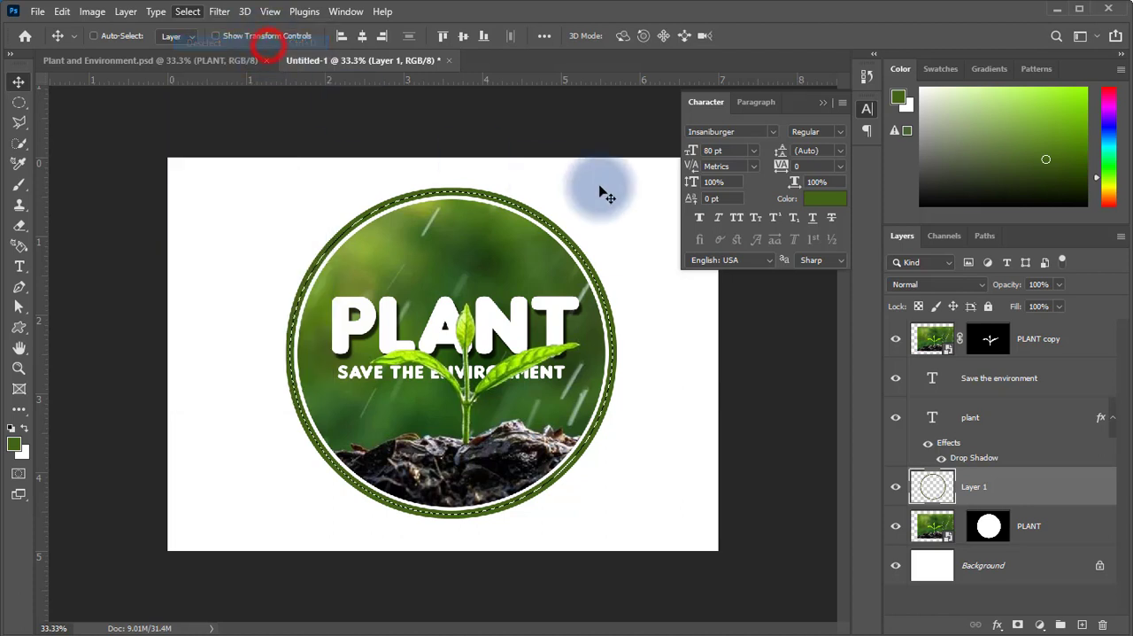
Collapse the Character panel and compare the design with the reference document Plant and Environment.psd.
click(825, 104)
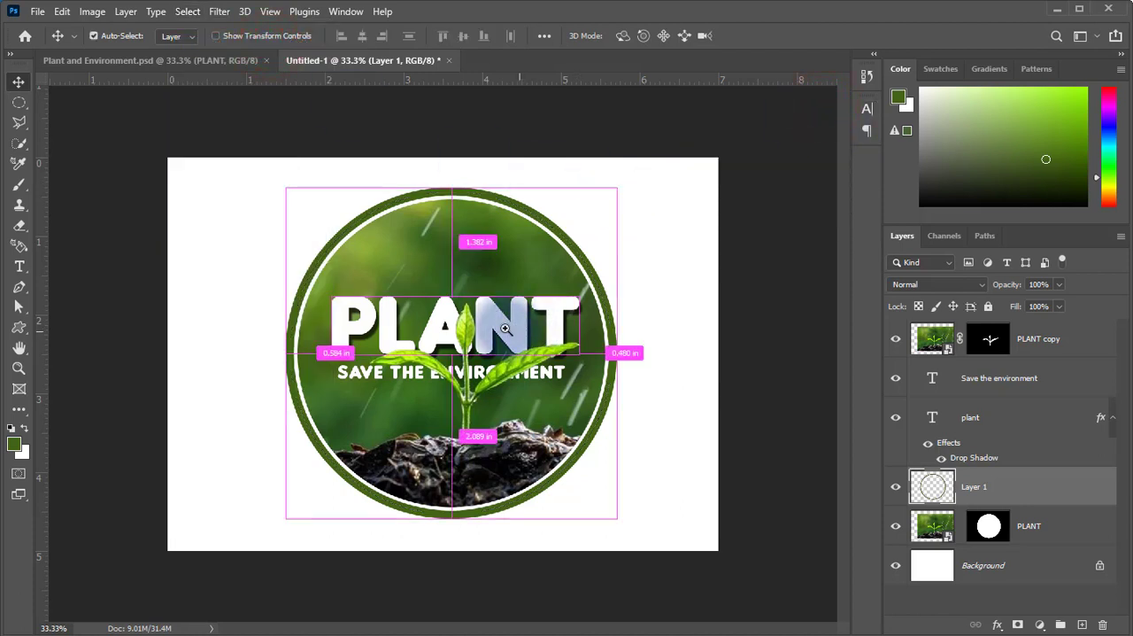
click(224, 62)
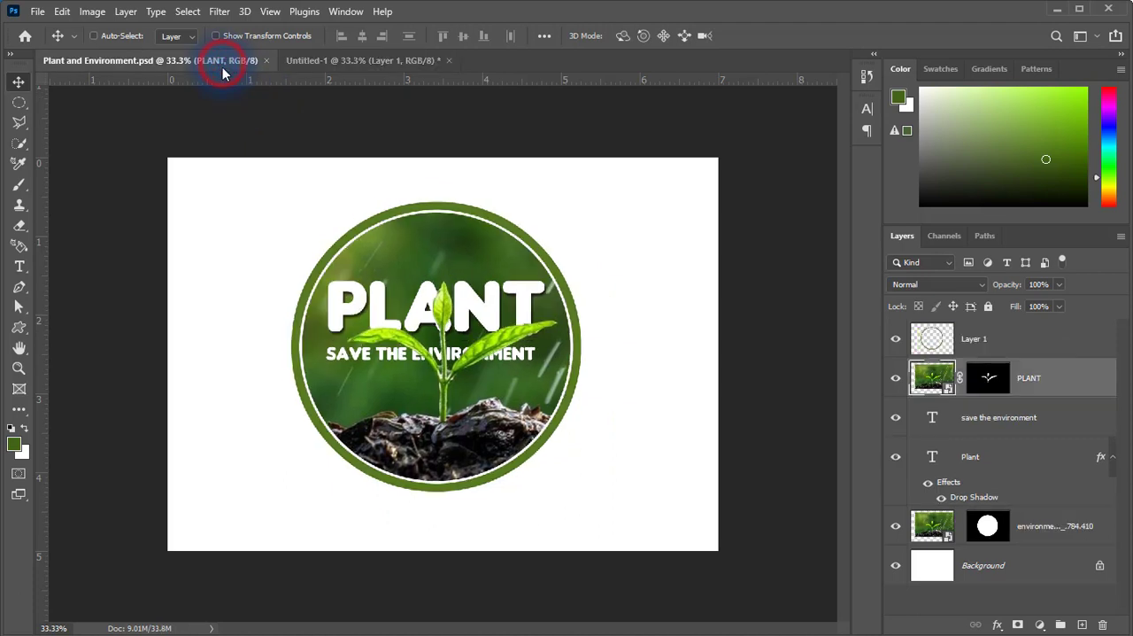
click(381, 61)
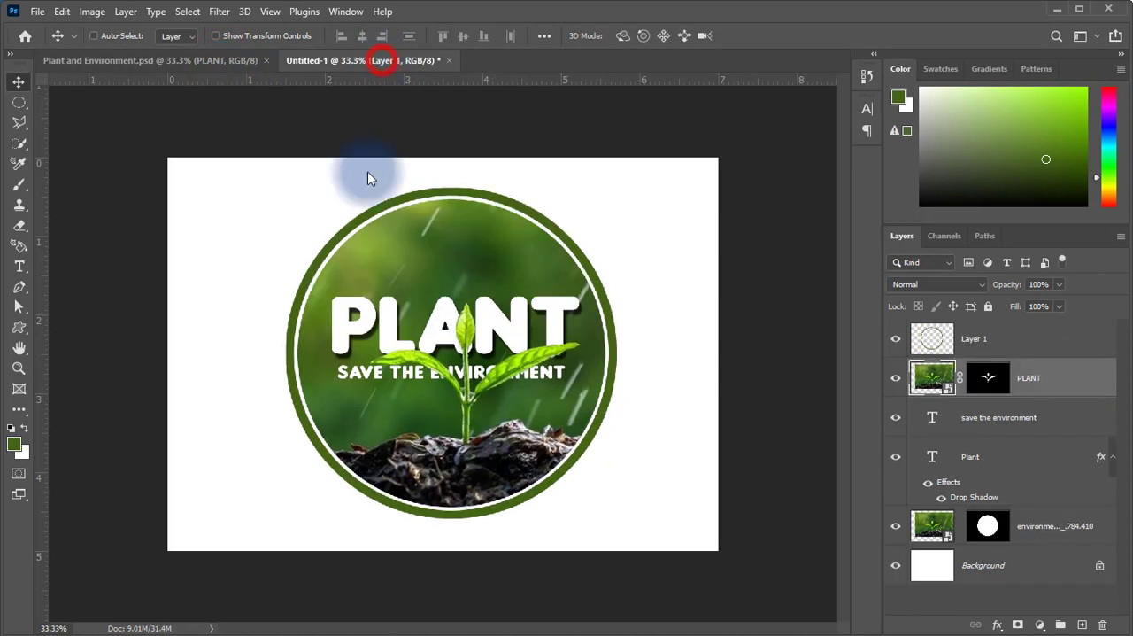